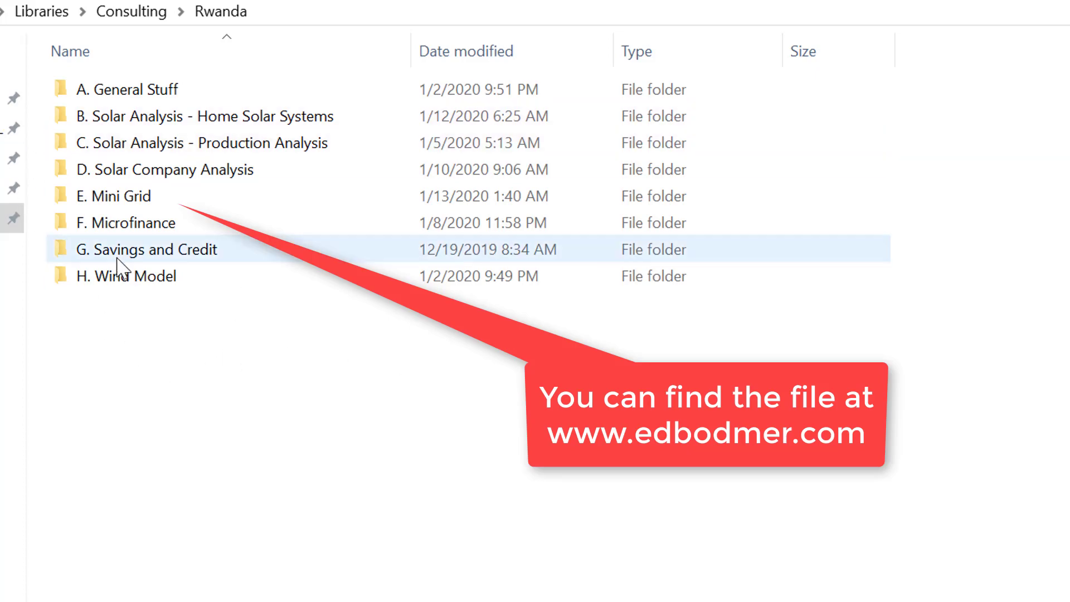
Open the most recently modified workbook, Mini Grid Template3, from the E. Mini Grid folder after sorting its files by date modified
{"action": "double_click", "coordinate": [125, 204]}
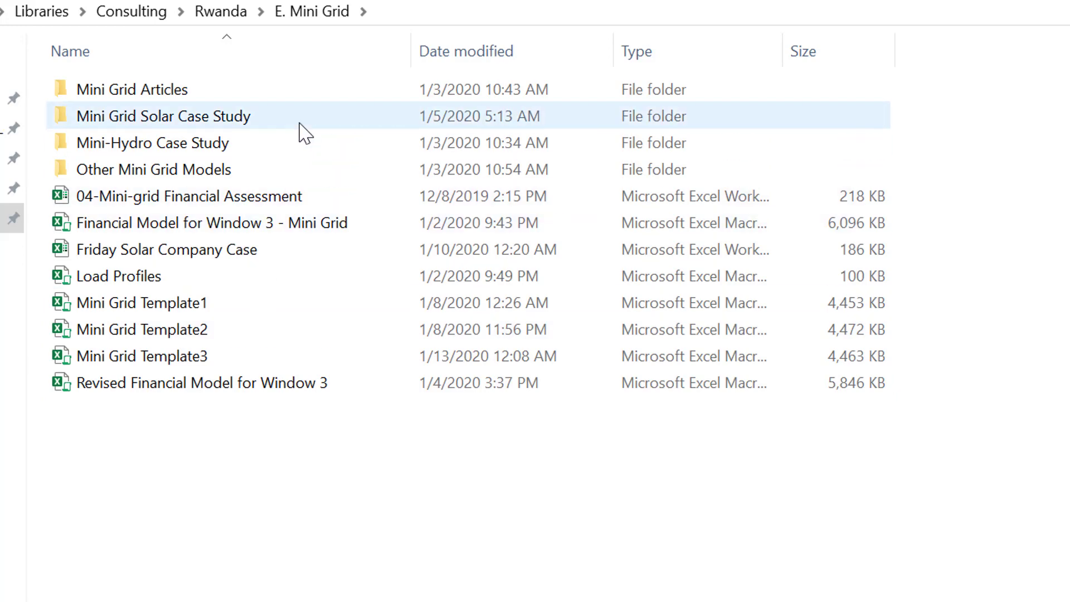
{"action": "left_click", "coordinate": [471, 56]}
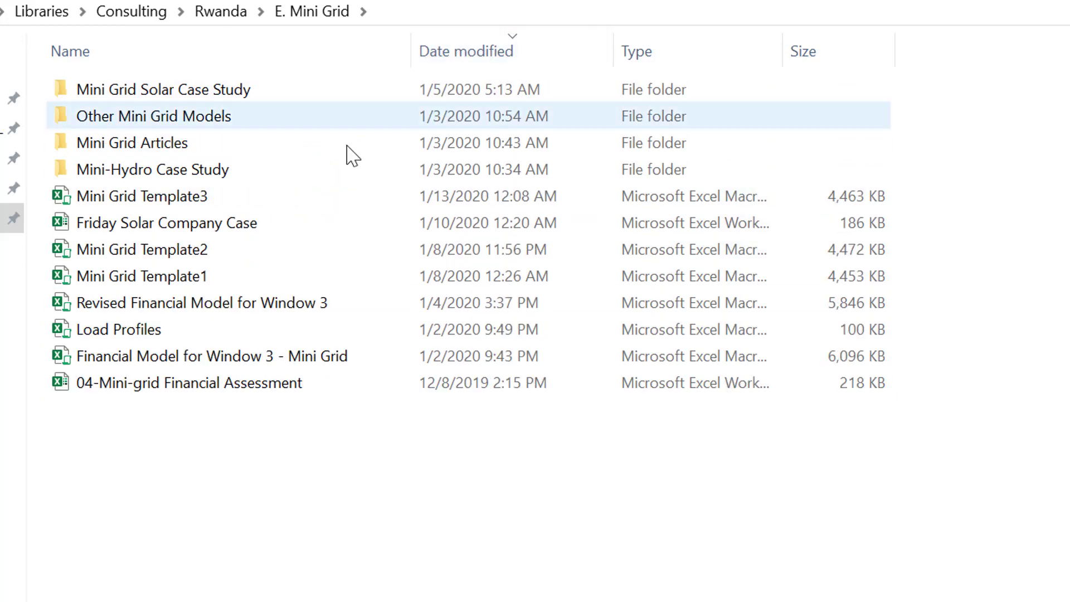
{"action": "left_click", "coordinate": [216, 202]}
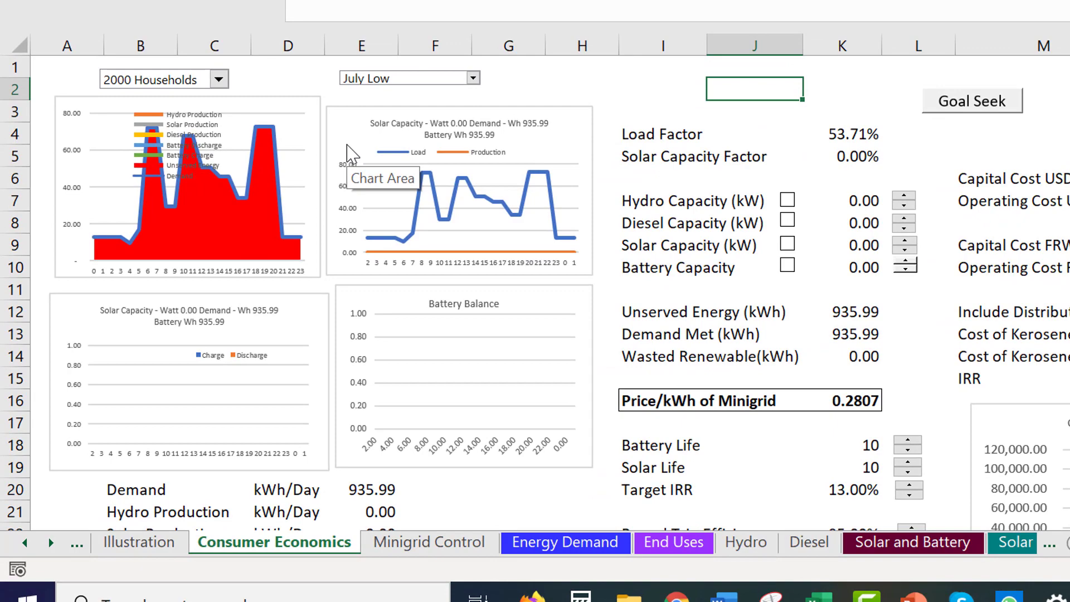
View the Illustration sheet with its consumer load, mini grid and cost inputs, and return to the Consumer Economics sheet
{"action": "key", "text": "ctrl+Page_Up"}
{"action": "key", "text": "ctrl+Page_Up"}
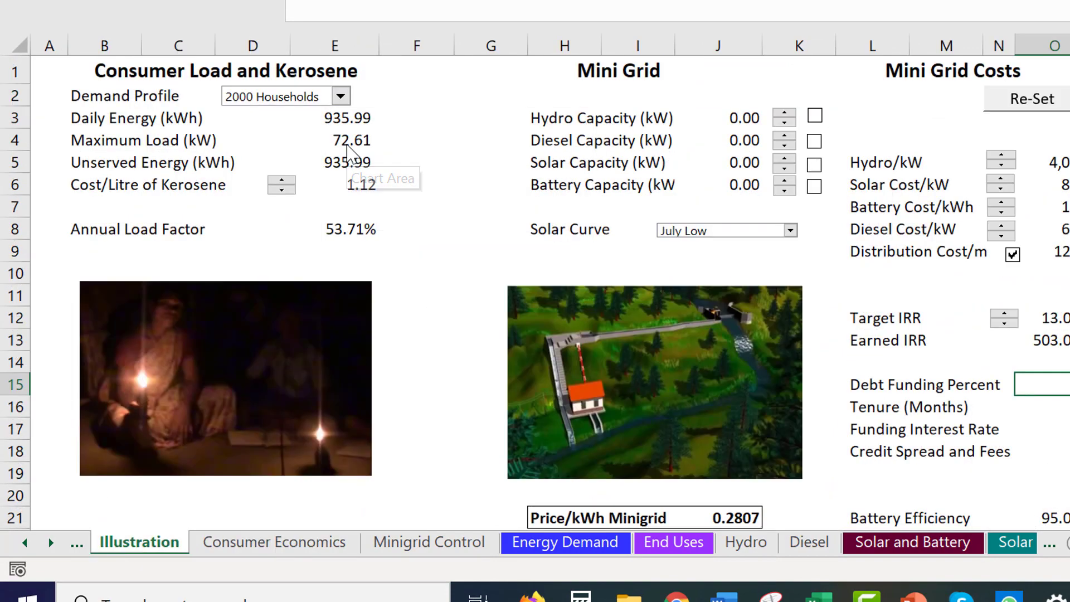
{"action": "key", "text": "ctrl+Page_Down"}
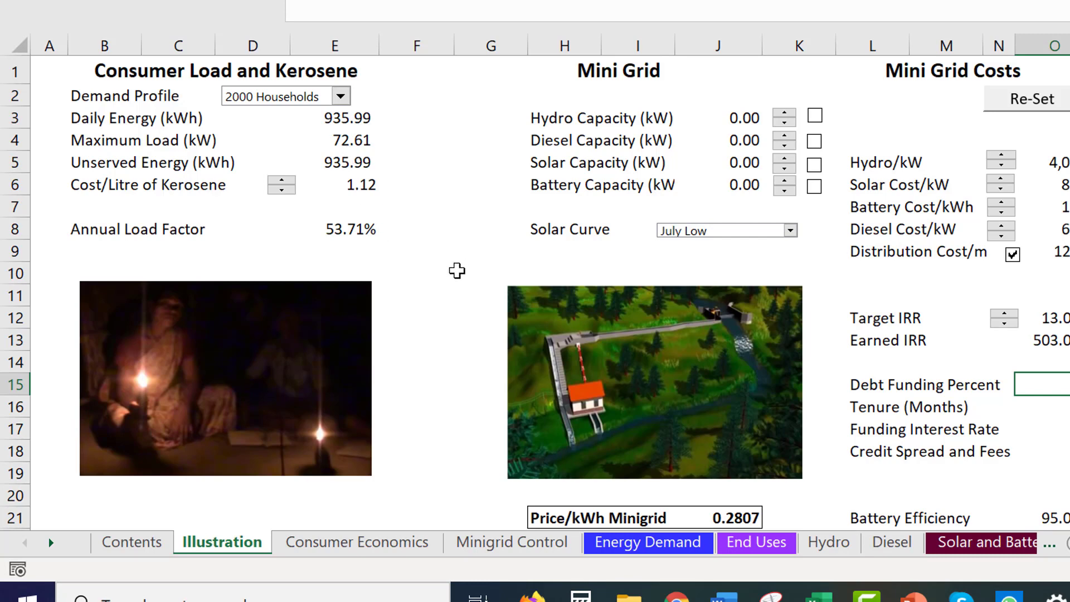
{"action": "key", "text": "ctrl+Page_Down"}
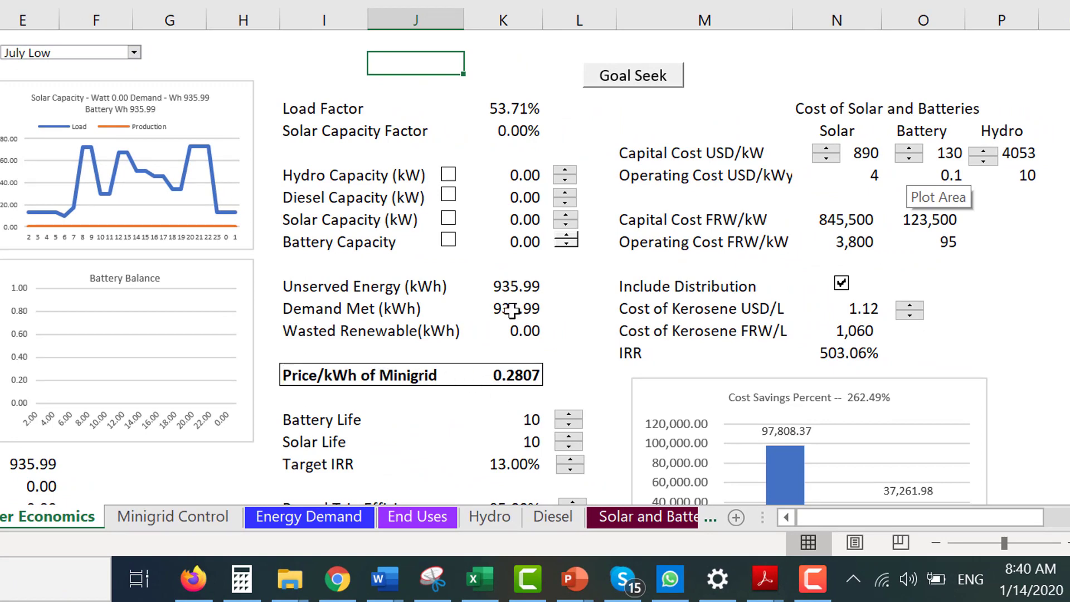
Extend the battery capacity label on the Consumer Economics sheet so that it reads "Battery Capacity (kWh)"
{"action": "left_click", "coordinate": [756, 52]}
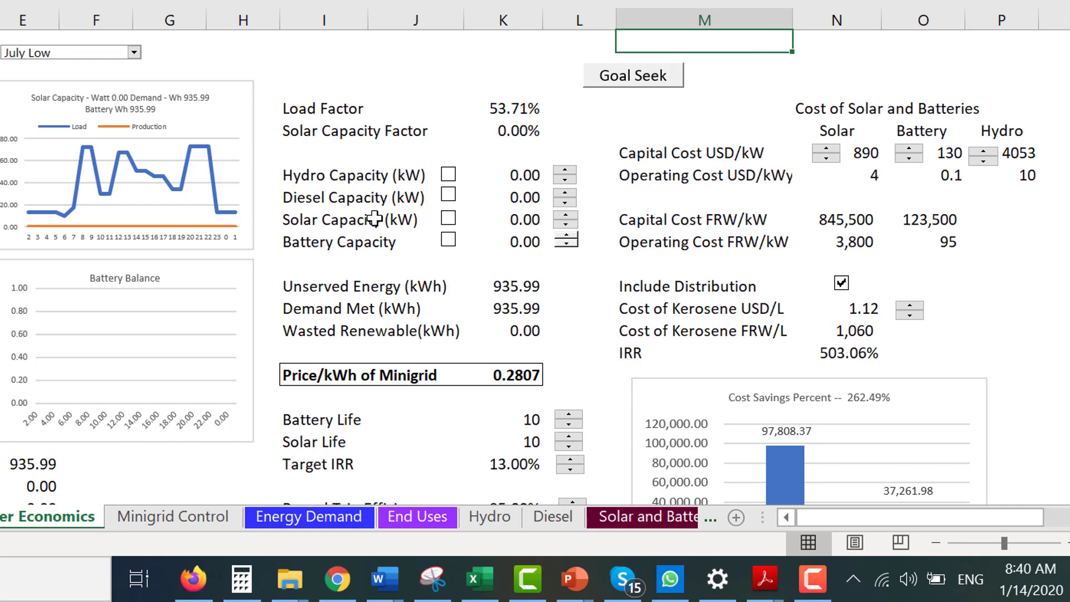
{"action": "left_click", "coordinate": [365, 242]}
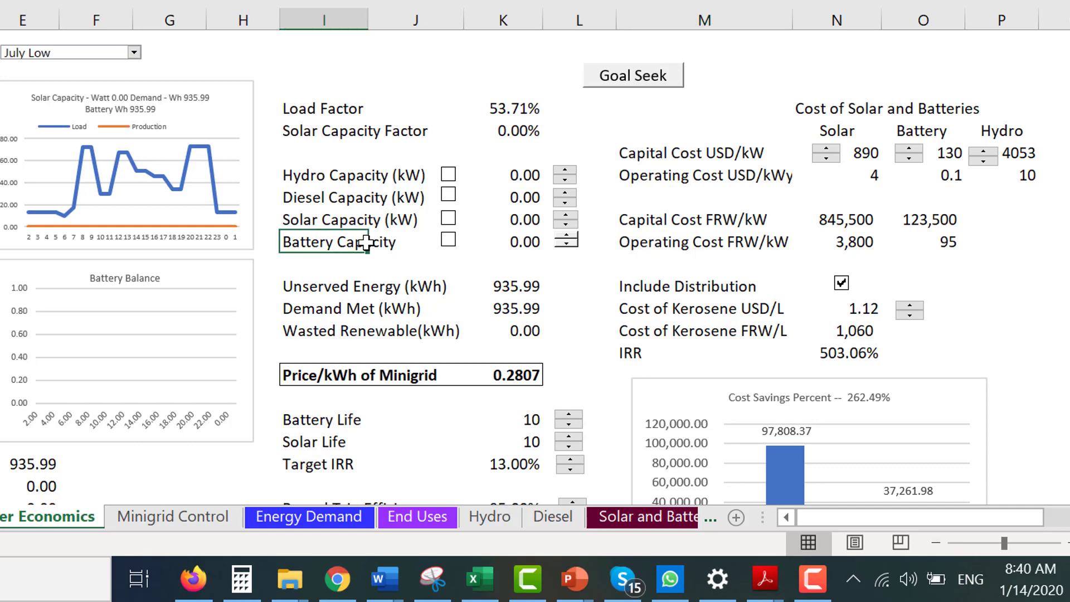
{"action": "key", "text": "F2"}
{"action": "type", "text": "(k"}
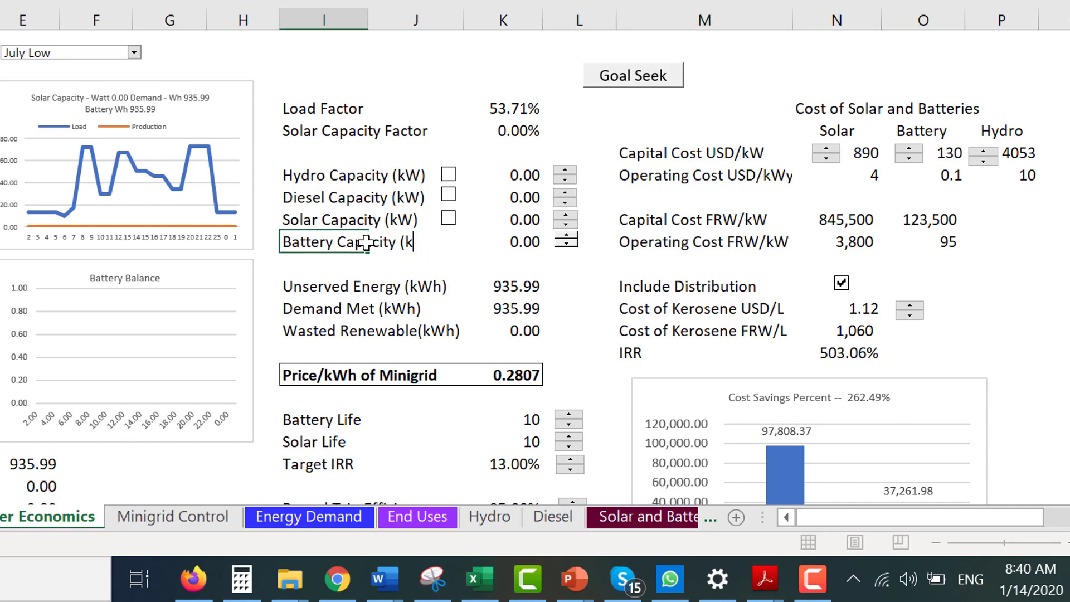
{"action": "type", "text": "Wh)"}
{"action": "key", "text": "Return"}
{"action": "key", "text": "Return"}
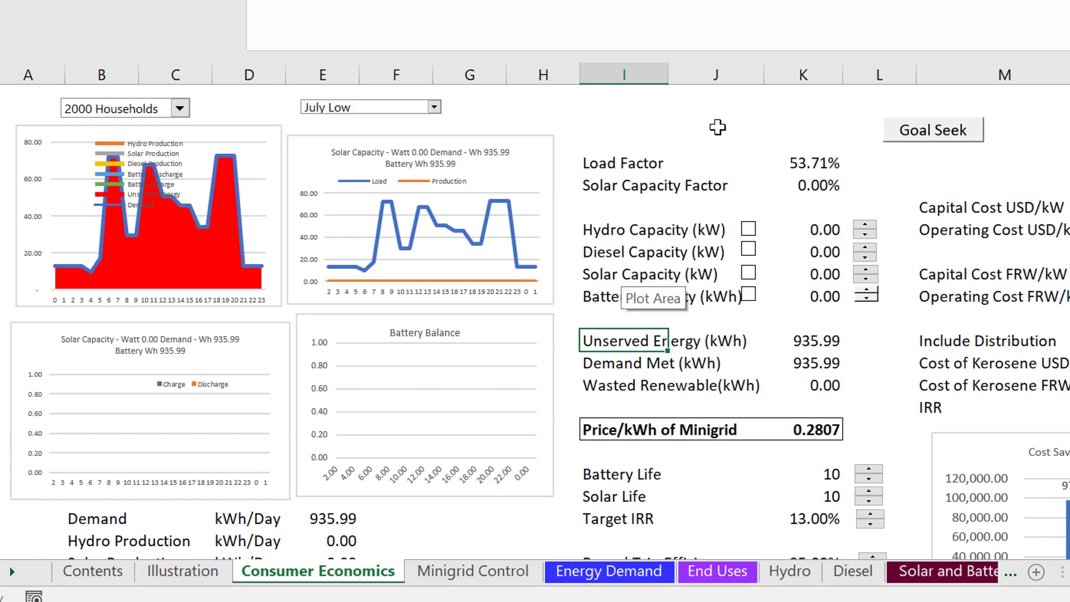
Go to the Minigrid Control sheet and examine the village demand section, from the profile settings down to the customer counts and charts
{"action": "key", "text": "ctrl+Page_Down"}
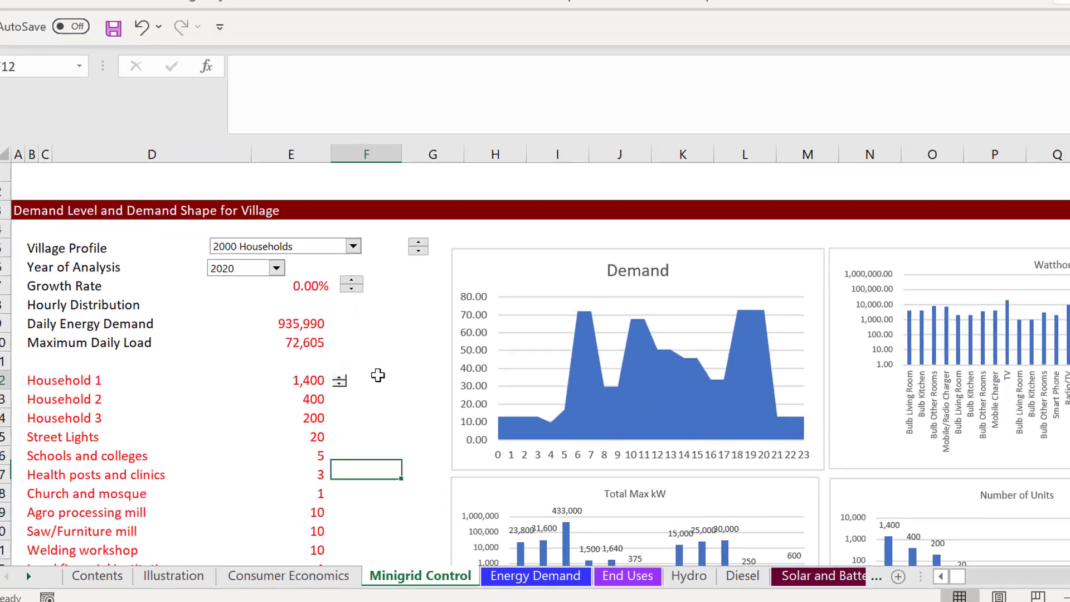
{"action": "left_click", "coordinate": [421, 334]}
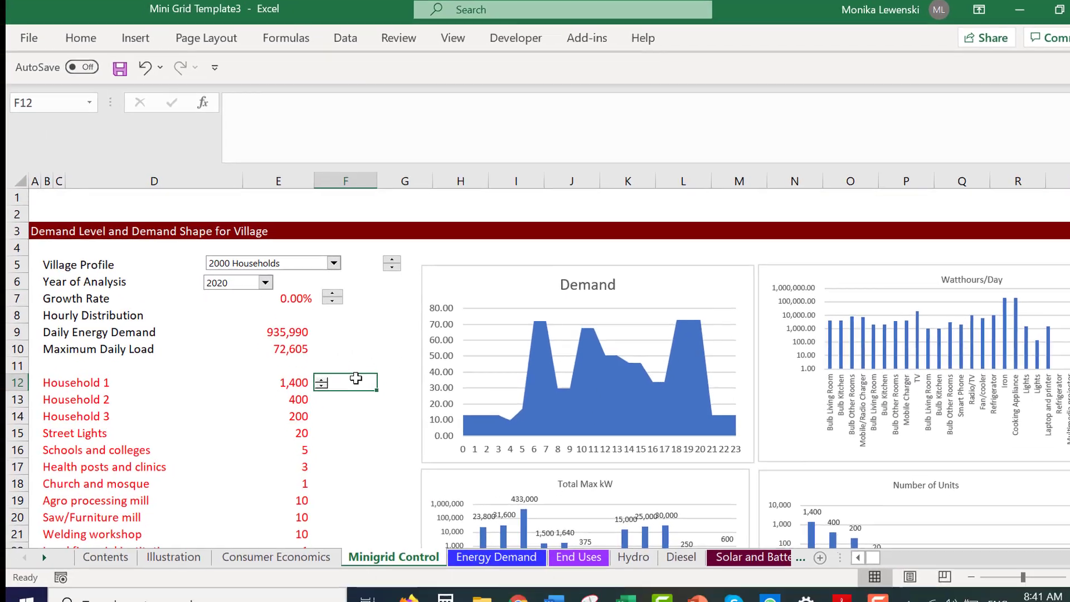
{"action": "key", "text": "Right"}
{"action": "key", "text": "Right"}
{"action": "key", "text": "Right"}
{"action": "key", "text": "Right"}
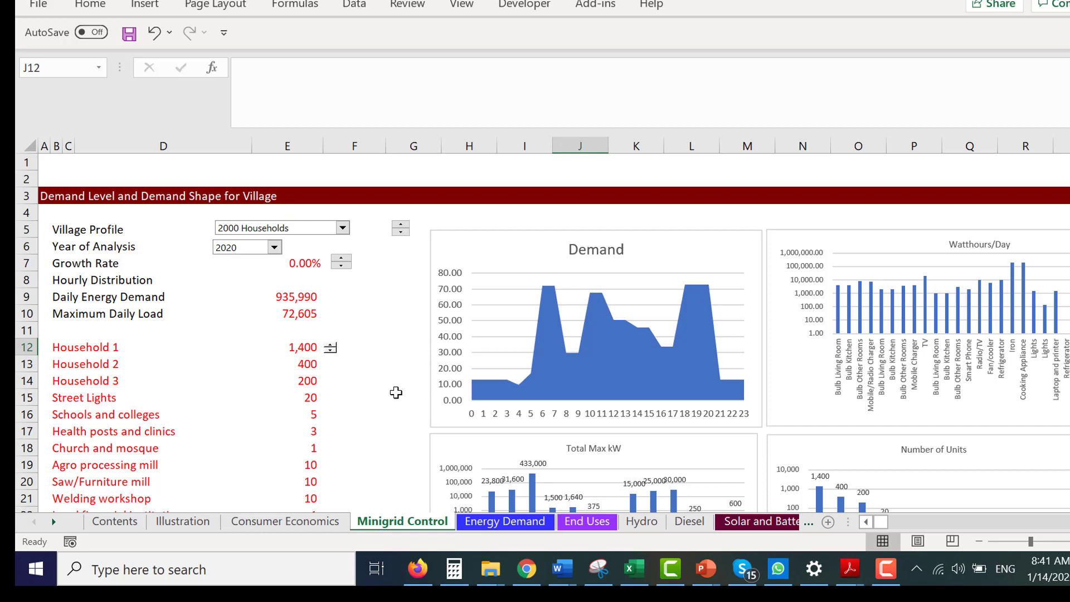
{"action": "left_click", "coordinate": [373, 407]}
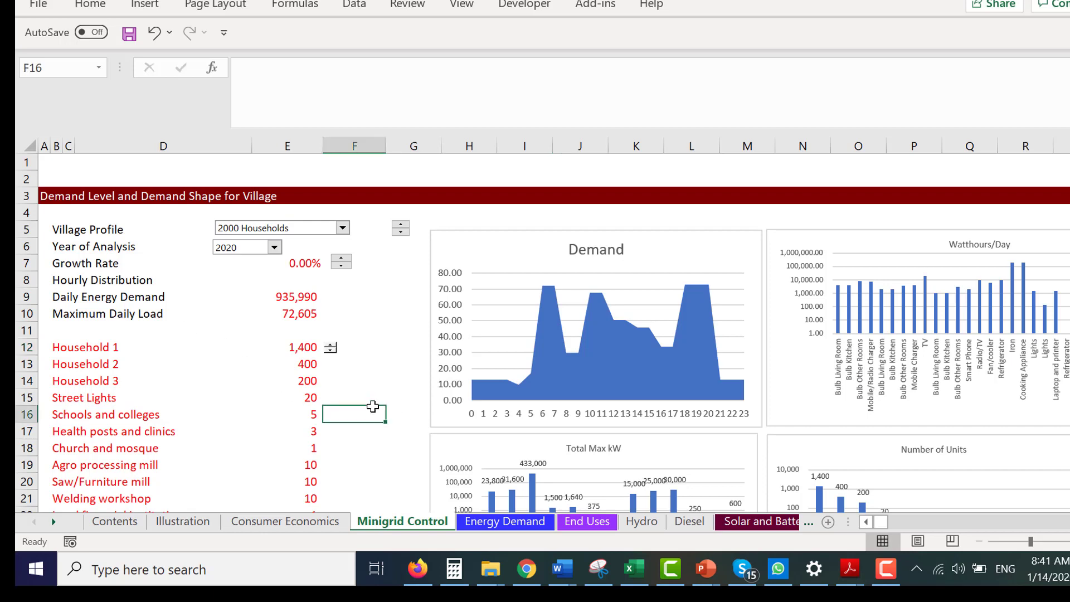
{"action": "key", "text": "ctrl+Down"}
{"action": "key", "text": "ctrl+Up"}
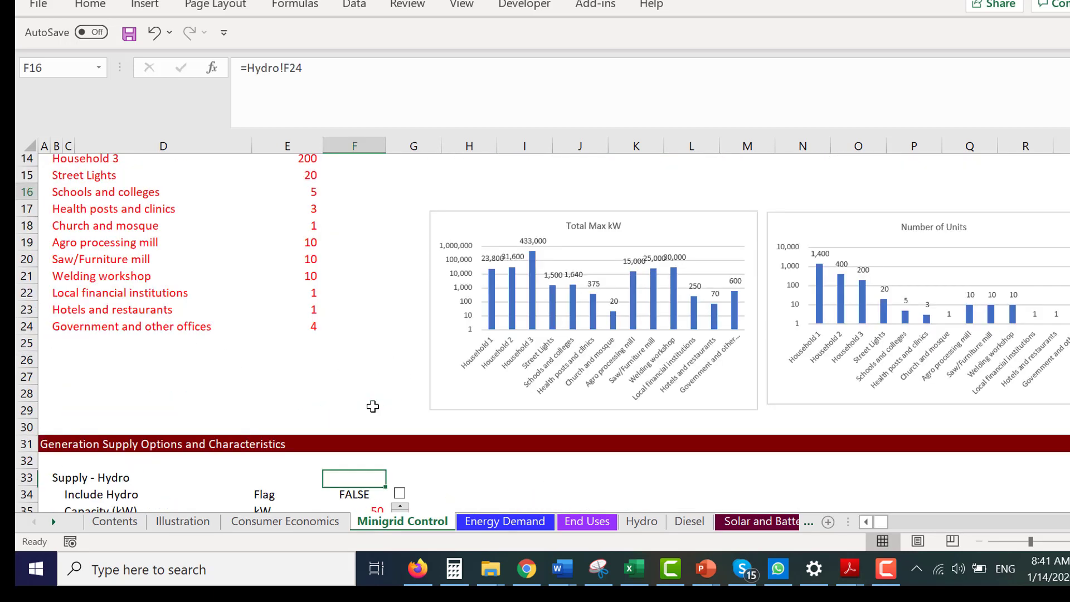
{"action": "key", "text": "Down"}
{"action": "key", "text": "Down"}
{"action": "key", "text": "ctrl+Down"}
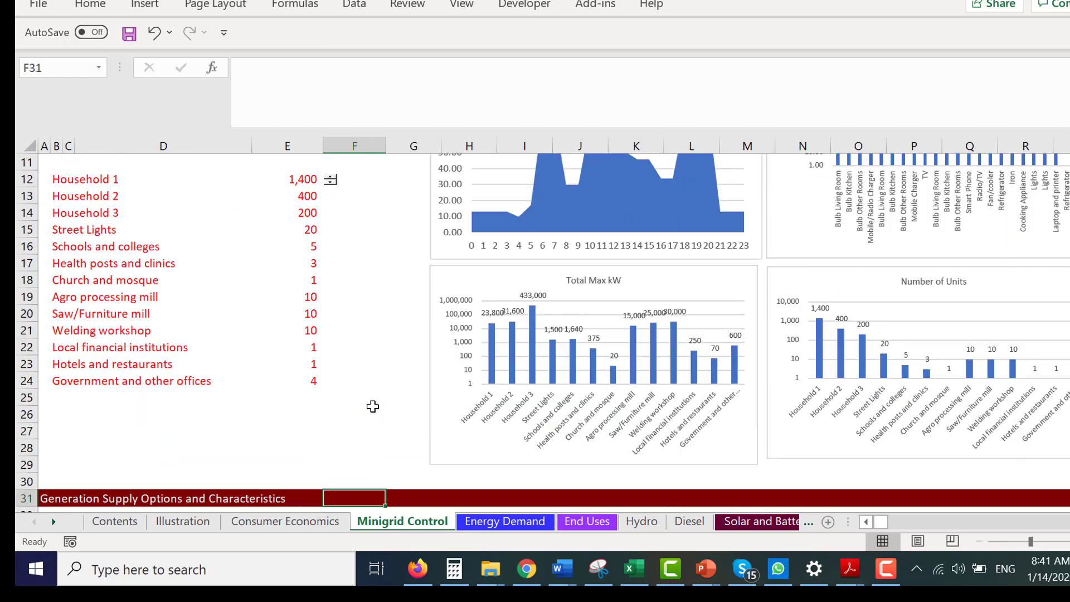
{"action": "key", "text": "ctrl+Up"}
{"action": "key", "text": "Page_Down"}
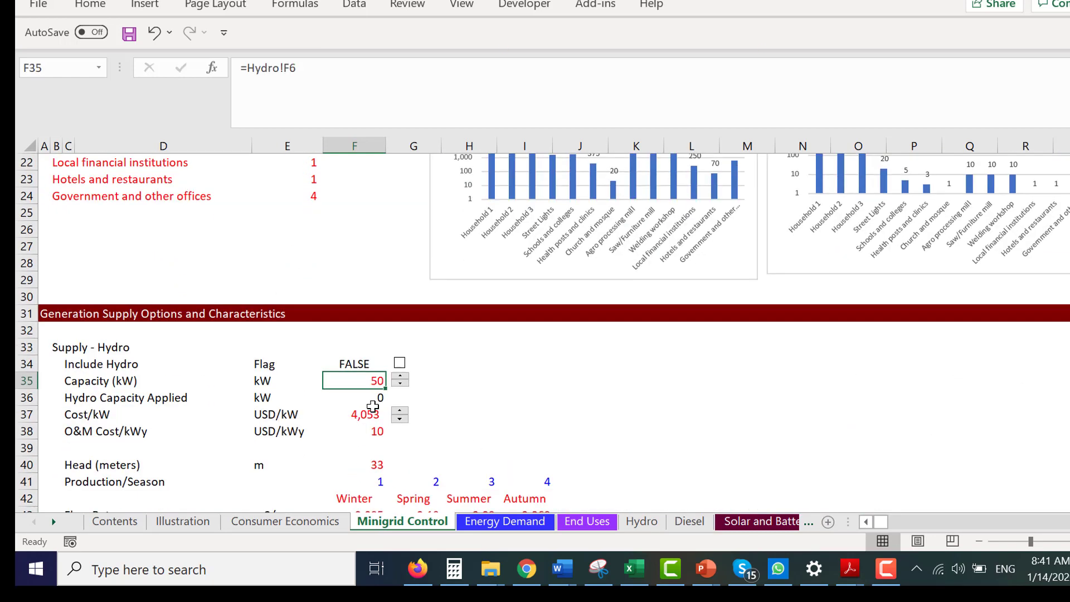
Examine the hydro inputs under Generation Supply Options and Characteristics, down to the start of the Solar and Battery supply
{"action": "key", "text": "Left"}
{"action": "key", "text": "Left"}
{"action": "key", "text": "Left"}
{"action": "key", "text": "Left"}
{"action": "key", "text": "Left"}
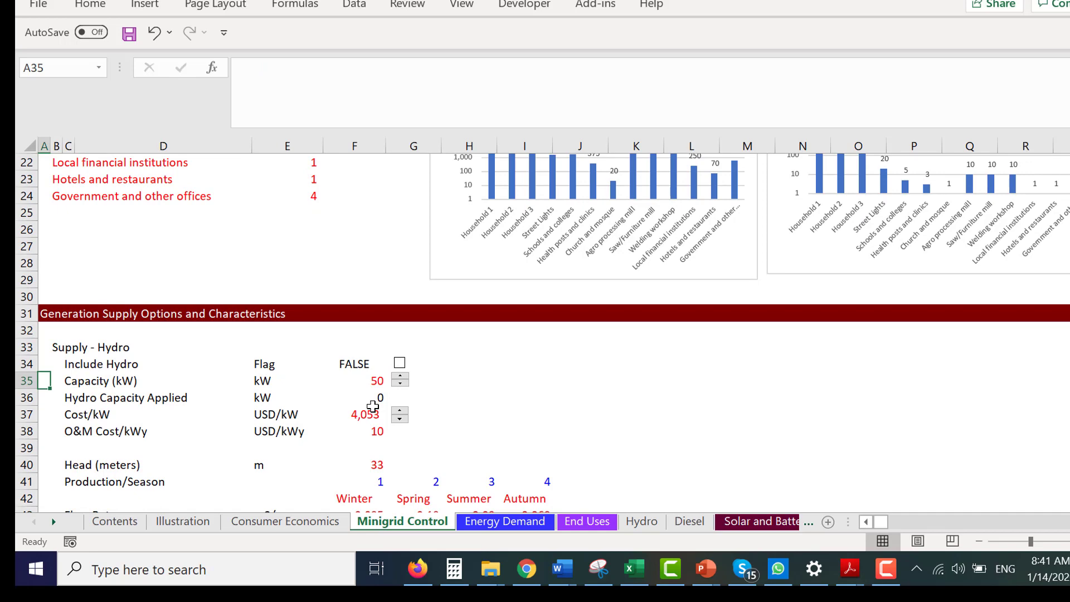
{"action": "scroll", "coordinate": [372, 406], "scroll_direction": "up", "scroll_amount": 7}
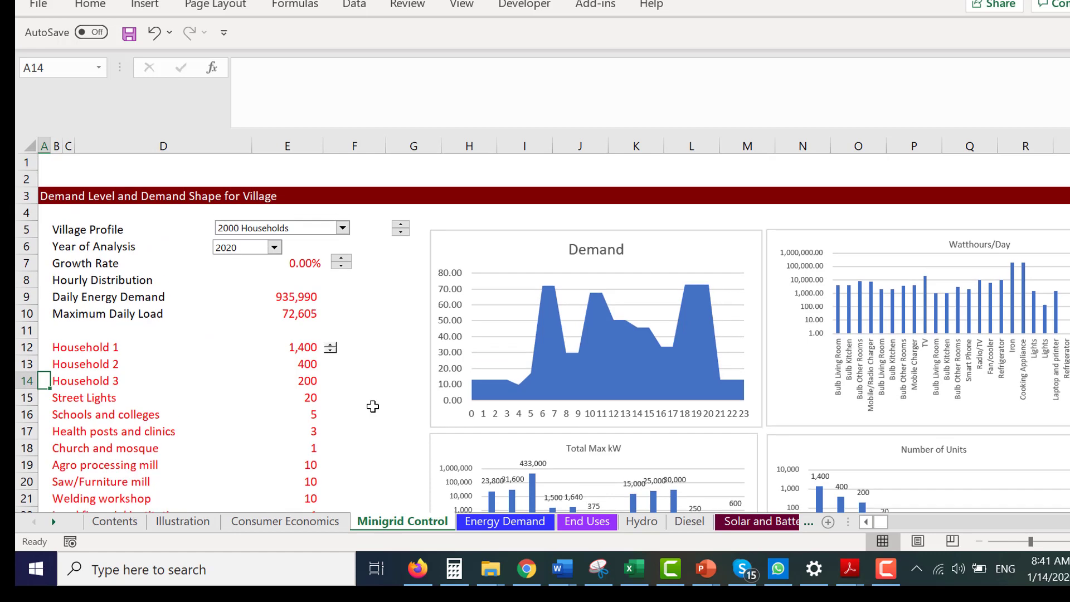
{"action": "scroll", "coordinate": [373, 406], "scroll_direction": "down", "scroll_amount": 7}
{"action": "key", "text": "Down"}
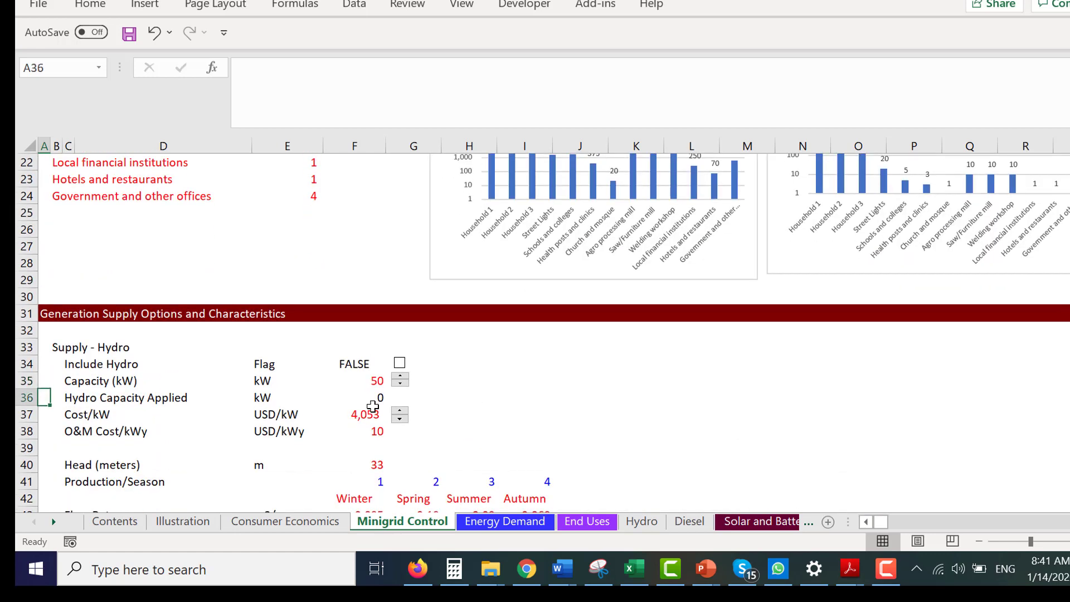
{"action": "key", "text": "Down"}
{"action": "key", "text": "Down"}
{"action": "key", "text": "Down"}
{"action": "key", "text": "Down"}
{"action": "key", "text": "Down"}
{"action": "key", "text": "Down"}
{"action": "key", "text": "Down"}
{"action": "key", "text": "Down"}
{"action": "key", "text": "Down"}
{"action": "key", "text": "Down"}
{"action": "key", "text": "Down"}
{"action": "key", "text": "Down"}
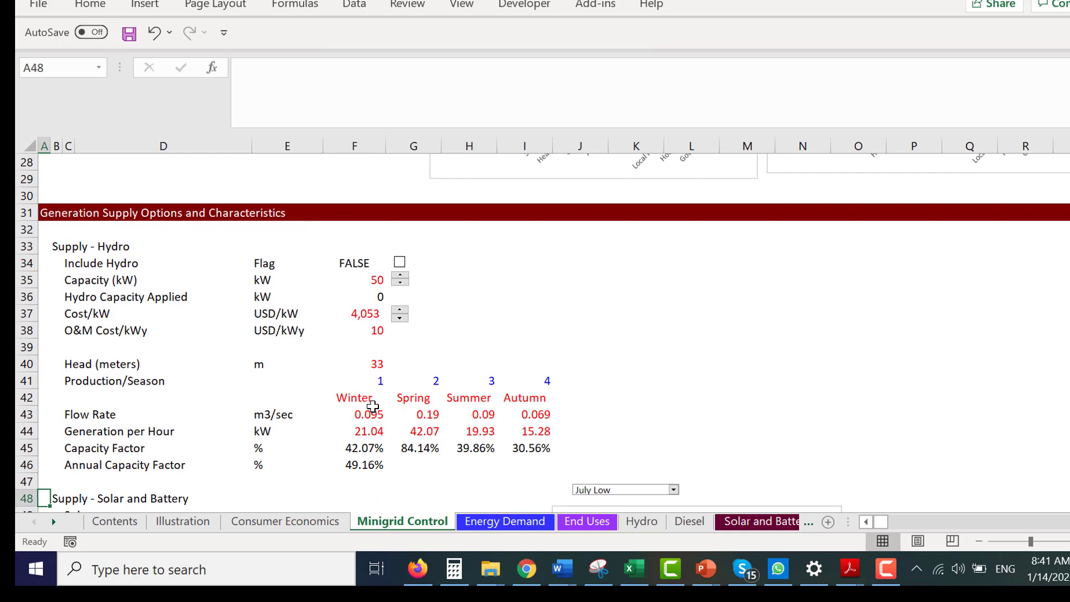
{"action": "key", "text": "Down"}
{"action": "key", "text": "Down"}
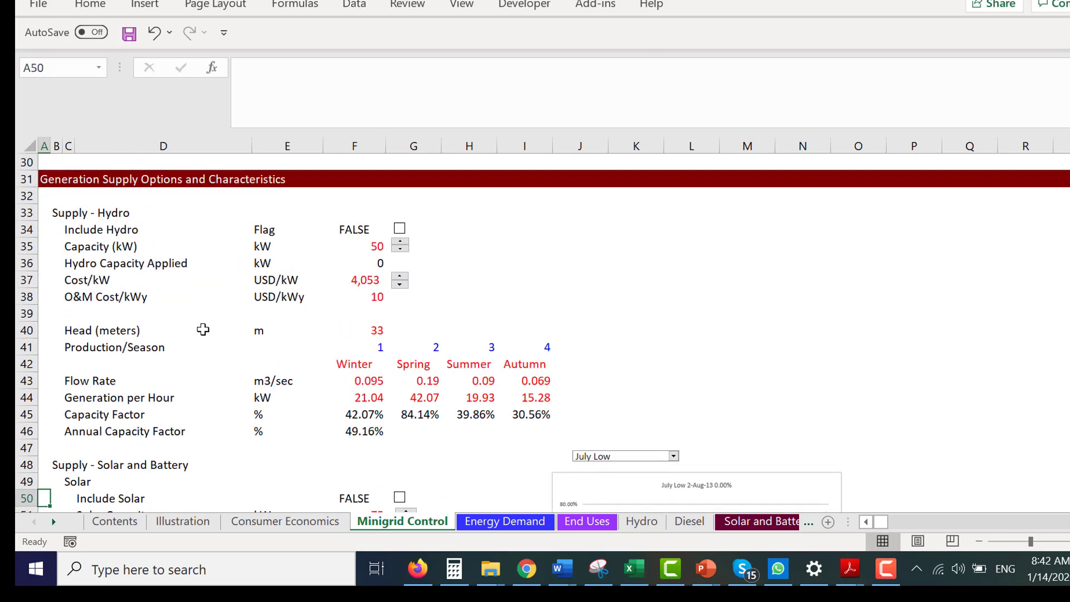
Try the hydro capacity spinner by lowering the value to 49 kW and restoring 50 kW, and check the control's available options
{"action": "left_click", "coordinate": [400, 248]}
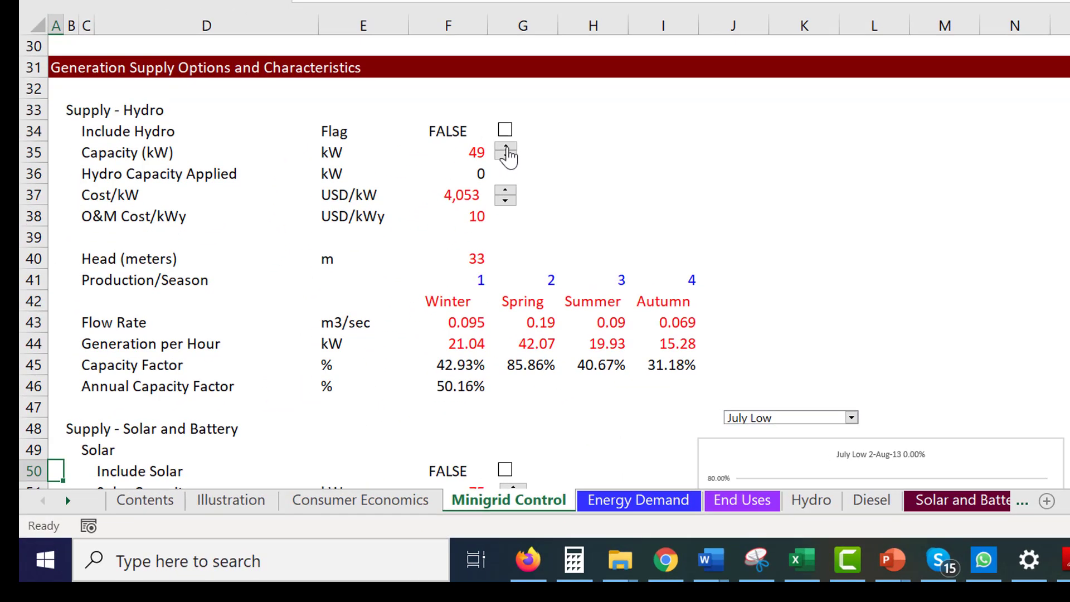
{"action": "left_click", "coordinate": [466, 183]}
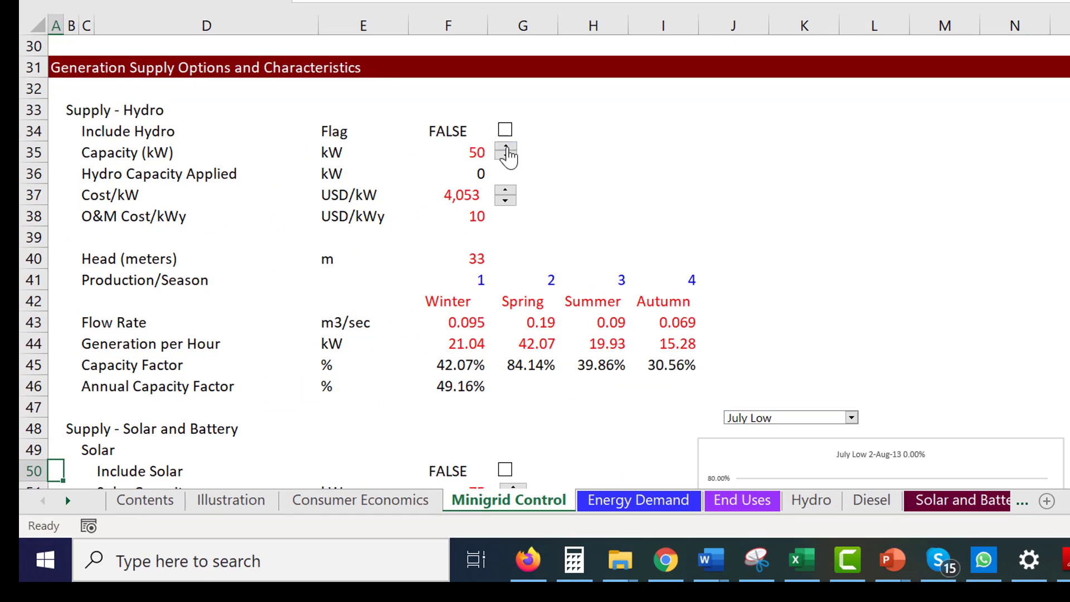
{"action": "right_click", "coordinate": [506, 154]}
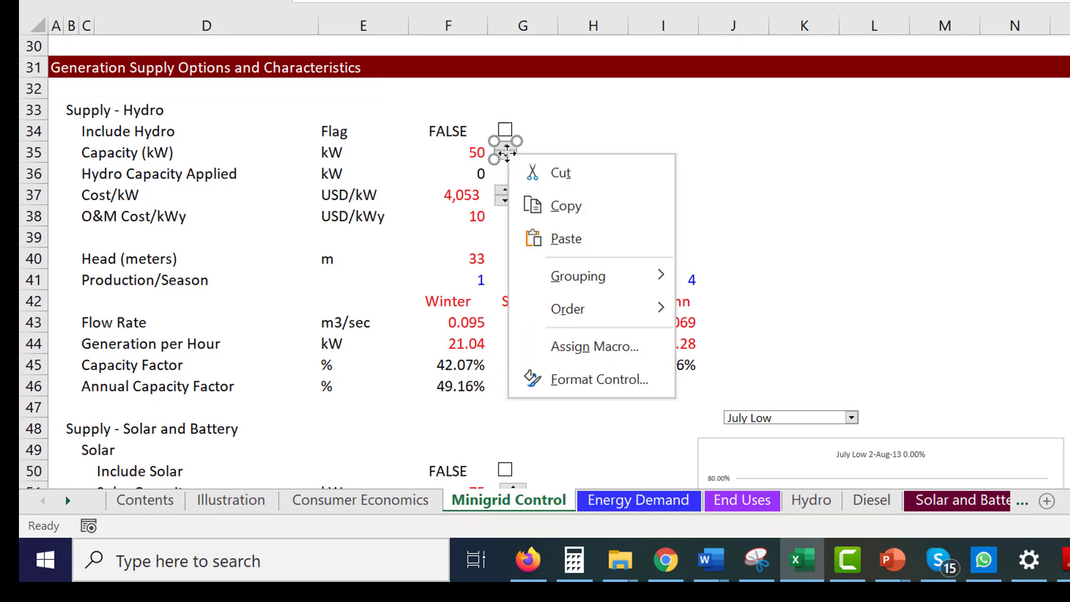
{"action": "left_click", "coordinate": [625, 115]}
{"action": "left_click", "coordinate": [625, 115]}
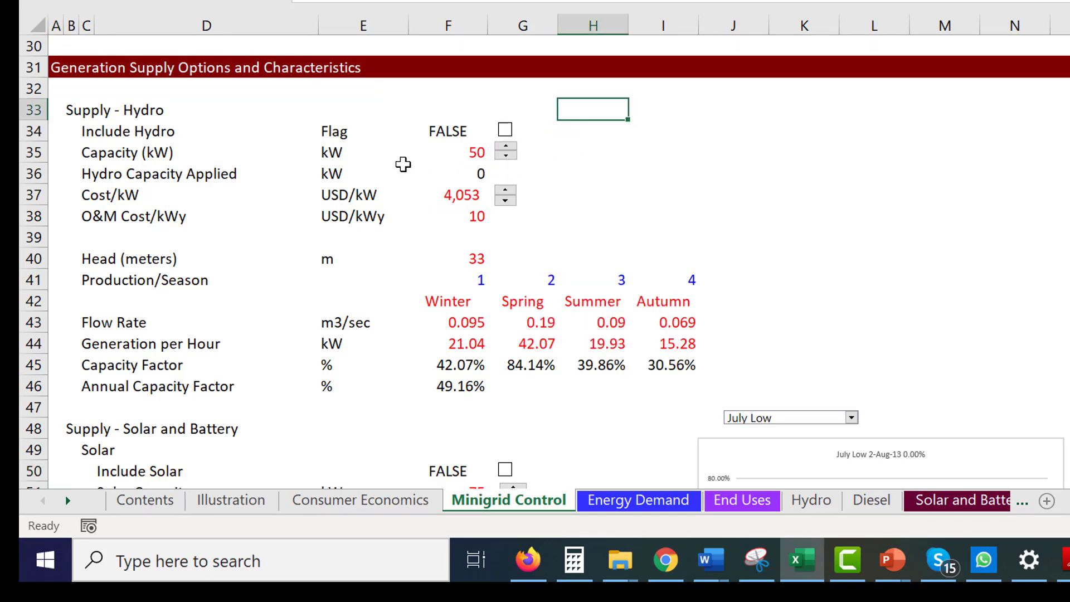
Try the Include Hydro flag on and off in the hydro supply block, leaving it switched on
{"action": "left_click", "coordinate": [395, 164]}
{"action": "key", "text": "Right"}
{"action": "key", "text": "Left"}
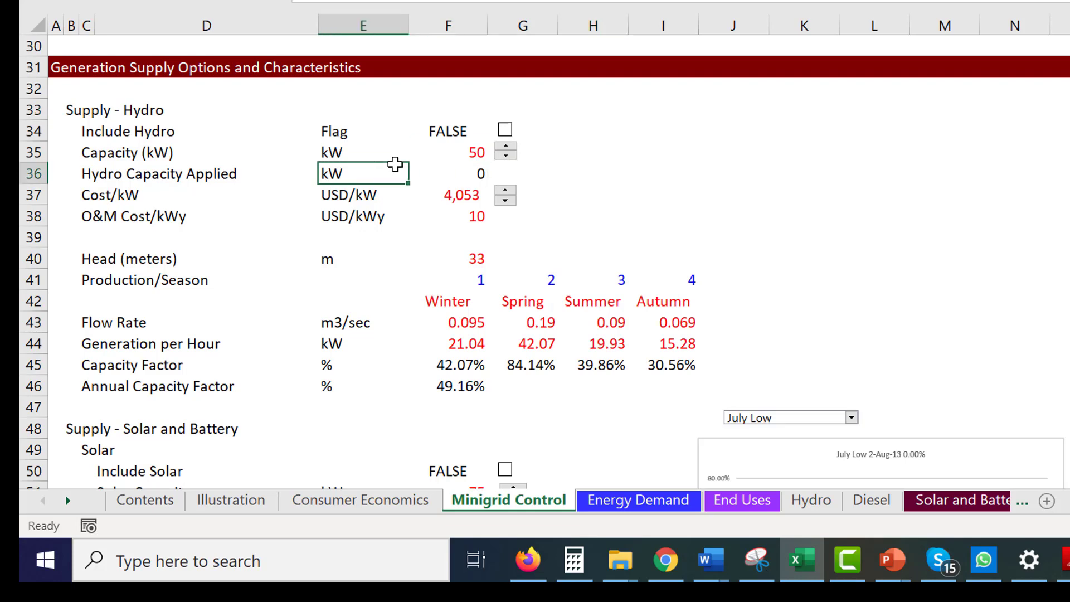
{"action": "key", "text": "Down"}
{"action": "key", "text": "Up"}
{"action": "key", "text": "Up"}
{"action": "key", "text": "Up"}
{"action": "key", "text": "Right"}
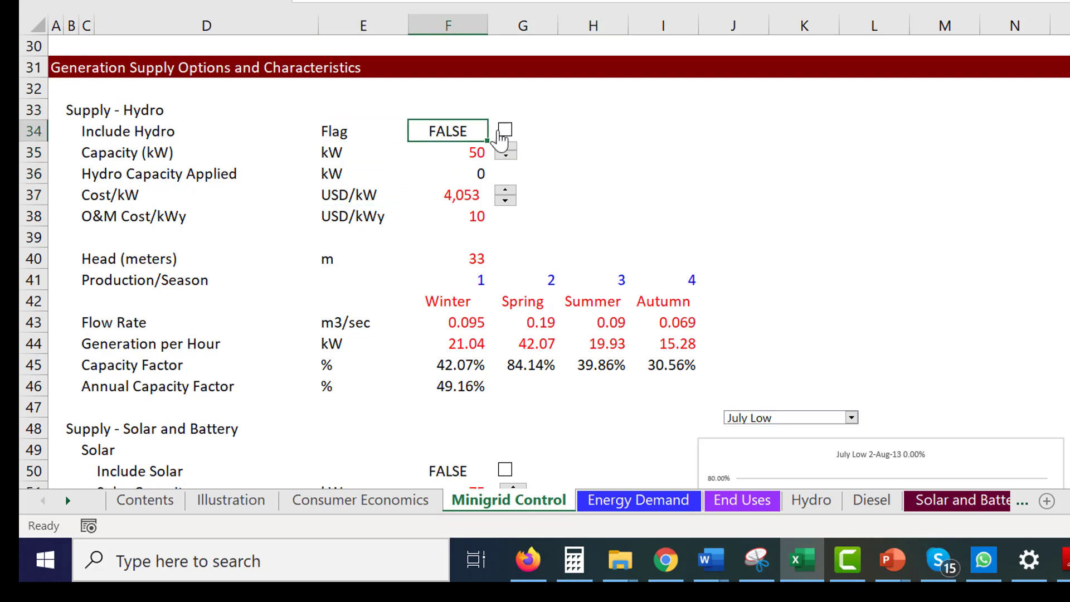
{"action": "left_click", "coordinate": [505, 131]}
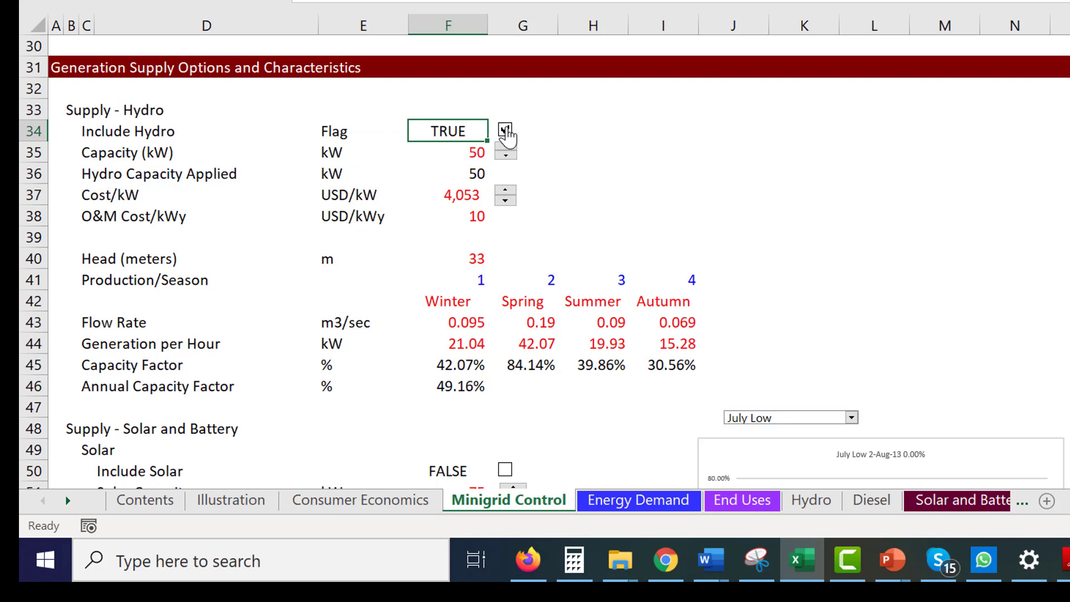
{"action": "left_click", "coordinate": [504, 130]}
{"action": "left_click", "coordinate": [505, 130]}
Inspect the Hydro Capacity Applied formula in F36 and how it refers to the Include Hydro flag and the capacity
{"action": "key", "text": "Down"}
{"action": "key", "text": "Down"}
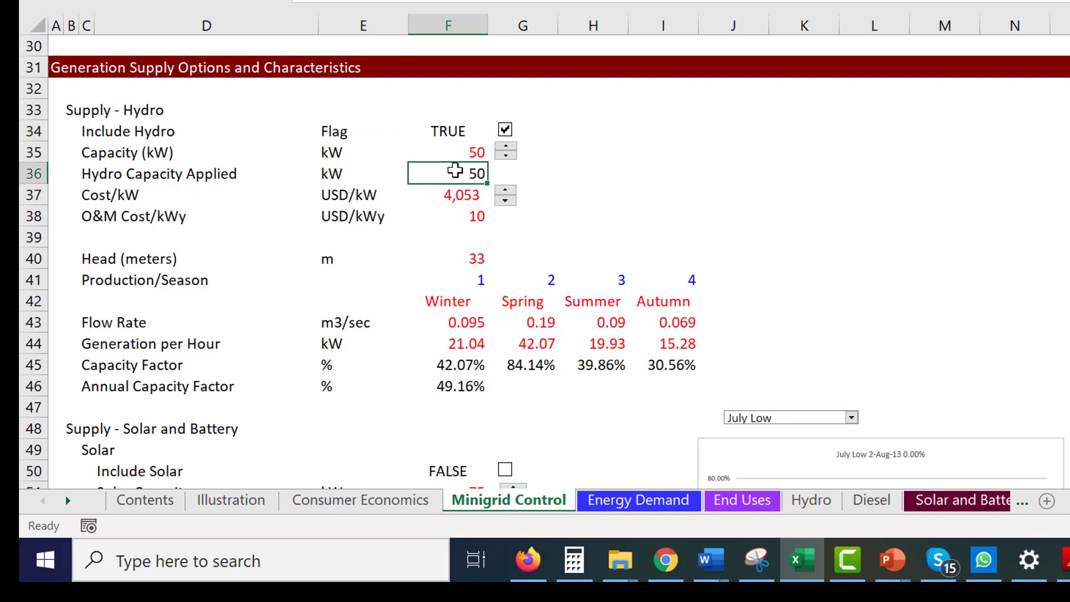
{"action": "key", "text": "Up"}
{"action": "key", "text": "Down"}
{"action": "key", "text": "Up"}
{"action": "key", "text": "Up"}
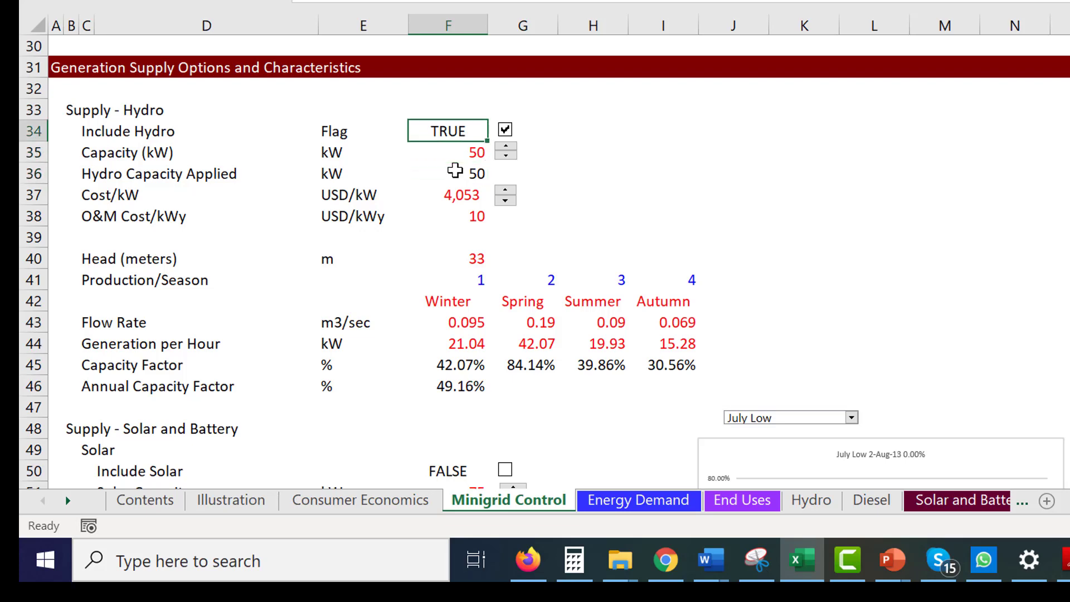
{"action": "key", "text": "Down"}
{"action": "key", "text": "Down"}
{"action": "key", "text": "F2"}
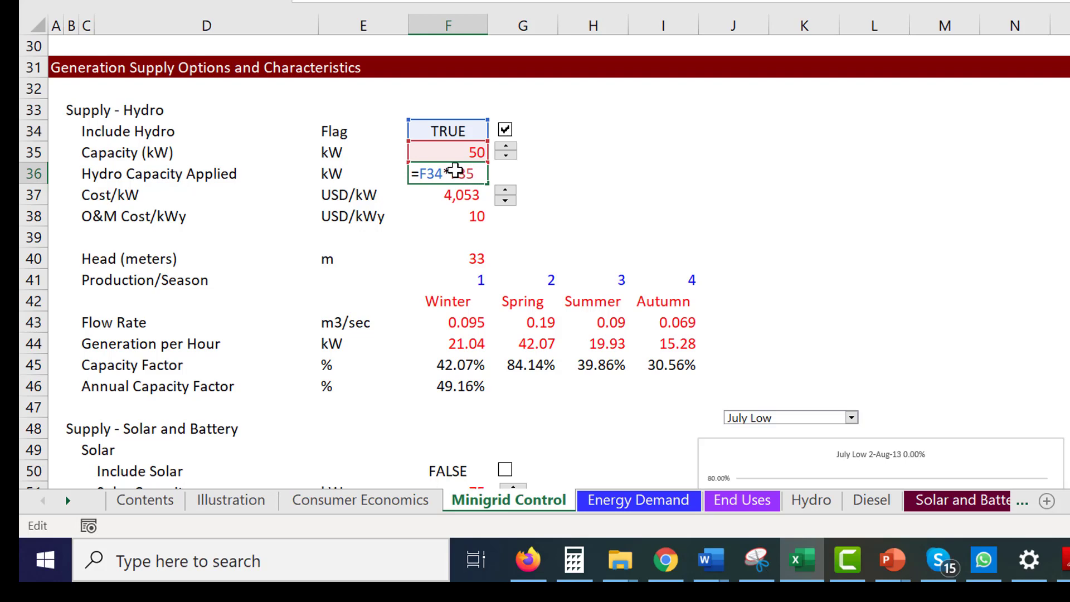
{"action": "key", "text": "Return"}
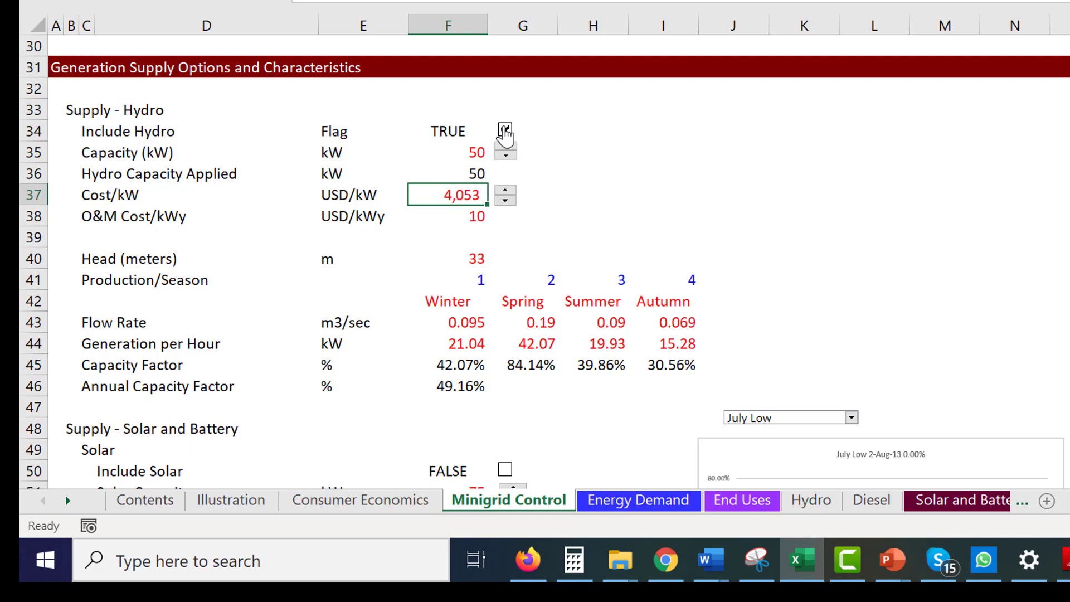
Switch the Include Hydro flag off and return to the village demand inputs near the Street Lights row
{"action": "left_click", "coordinate": [505, 130]}
{"action": "left_click", "coordinate": [632, 149]}
{"action": "key", "text": "Page_Up"}
{"action": "key", "text": "Page_Up"}
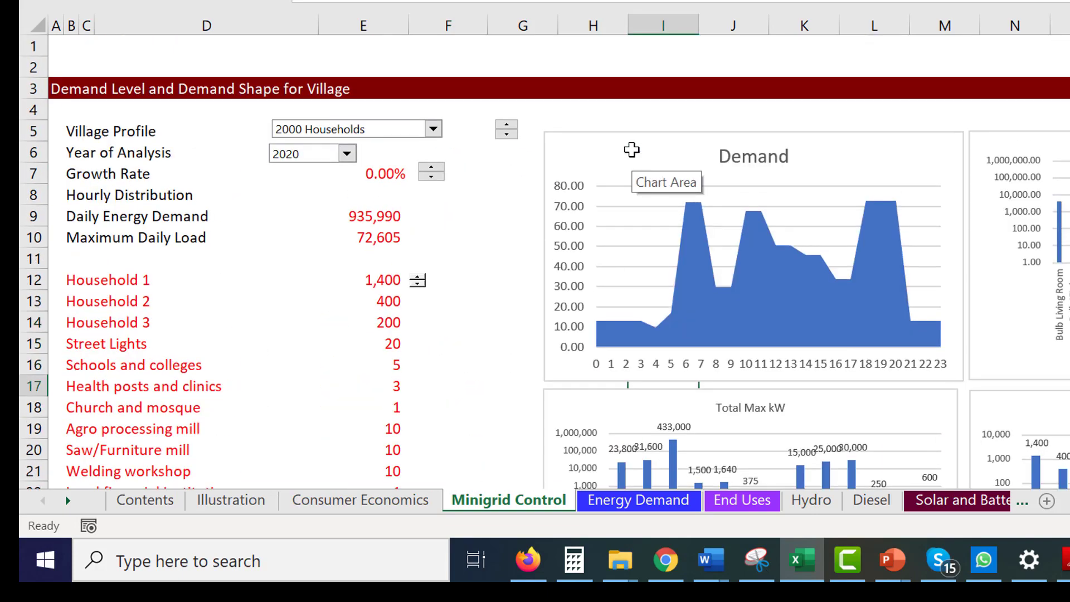
{"action": "scroll", "coordinate": [544, 198], "scroll_direction": "down", "scroll_amount": 1}
{"action": "left_click", "coordinate": [463, 322]}
{"action": "left_click", "coordinate": [462, 298]}
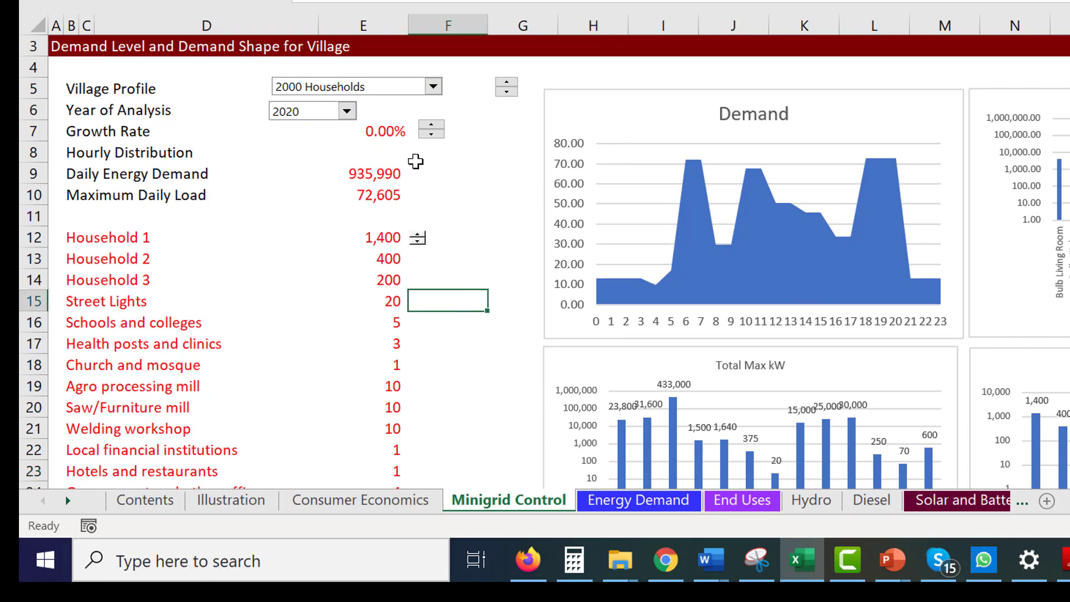
Try the 136 Households village profile and switch back to the 2000 Households profile
{"action": "left_click", "coordinate": [429, 87]}
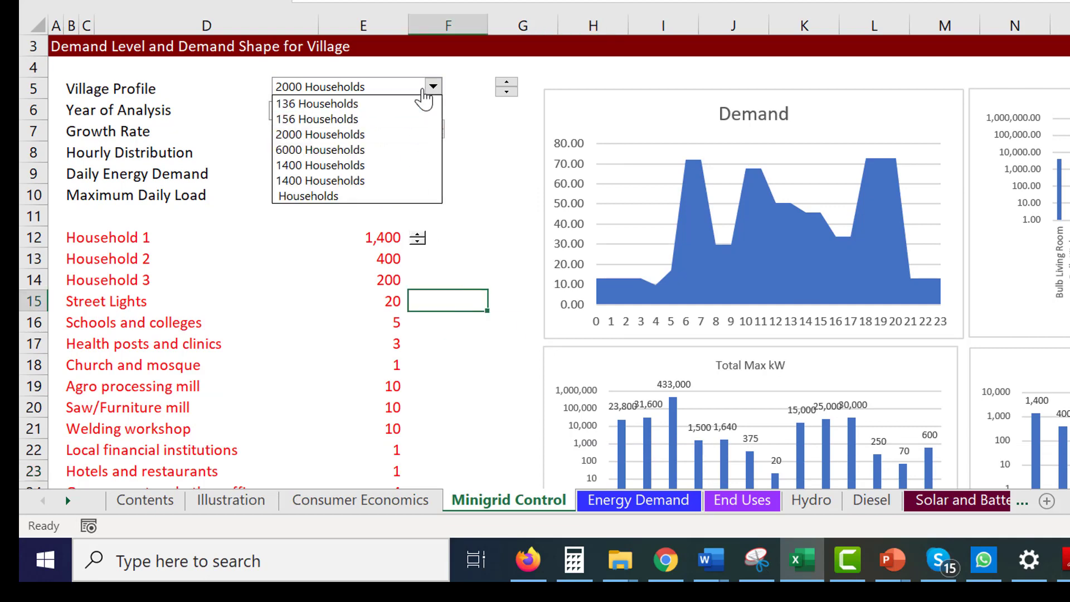
{"action": "left_click", "coordinate": [423, 104]}
{"action": "left_click", "coordinate": [429, 87]}
{"action": "key", "text": "Down"}
{"action": "key", "text": "Down"}
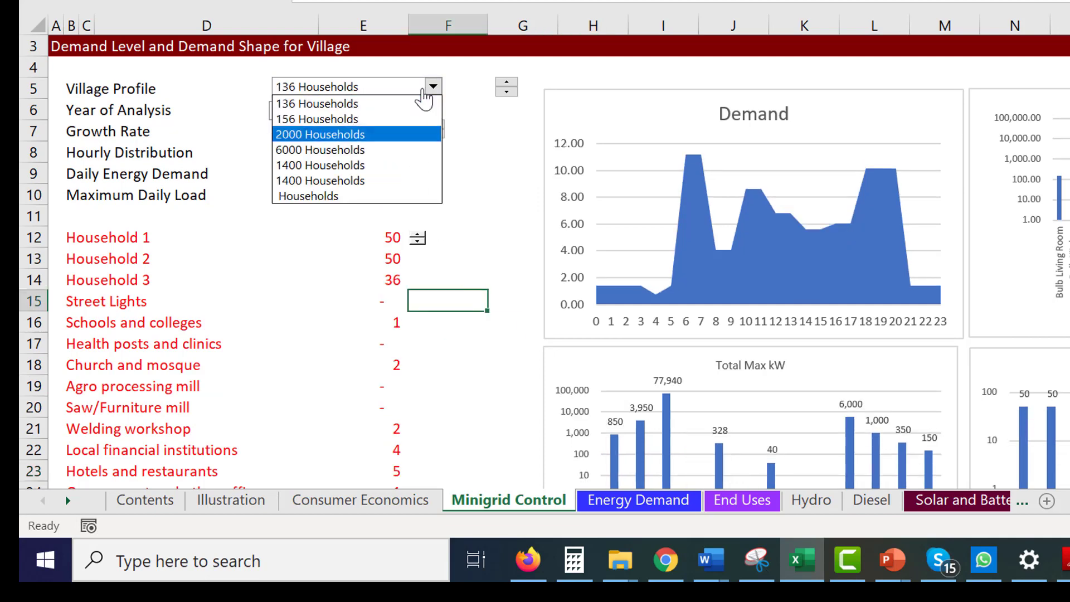
{"action": "key", "text": "Return"}
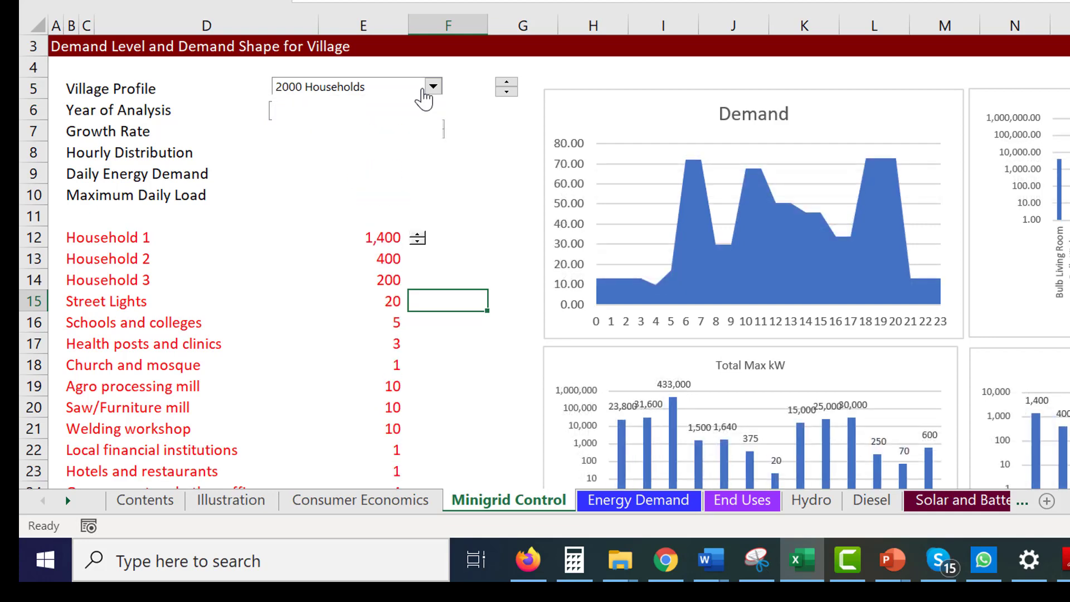
Try the 1400, 2000 and 156 Households village profiles in turn to compare their demand
{"action": "left_click", "coordinate": [423, 90]}
{"action": "key", "text": "Down"}
{"action": "key", "text": "Down"}
{"action": "key", "text": "Return"}
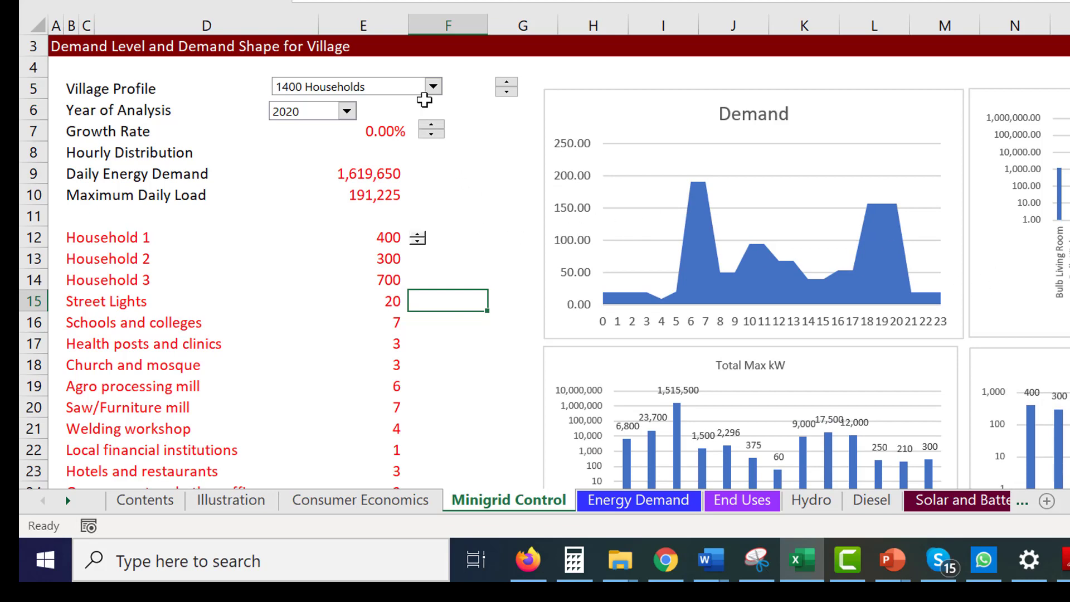
{"action": "left_click", "coordinate": [432, 86]}
{"action": "key", "text": "Return"}
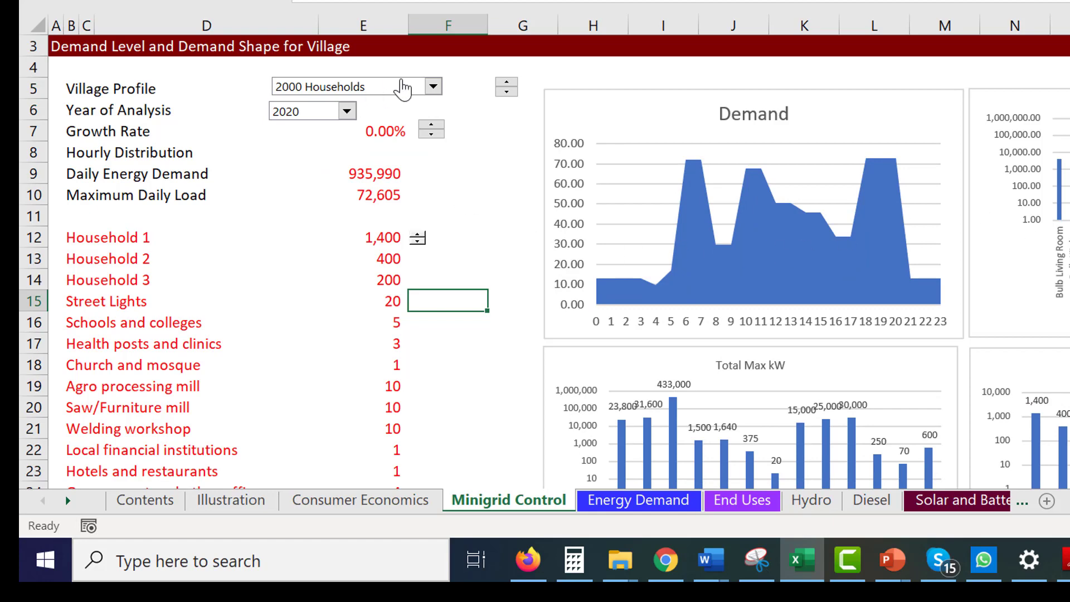
{"action": "left_click", "coordinate": [402, 87]}
{"action": "key", "text": "Return"}
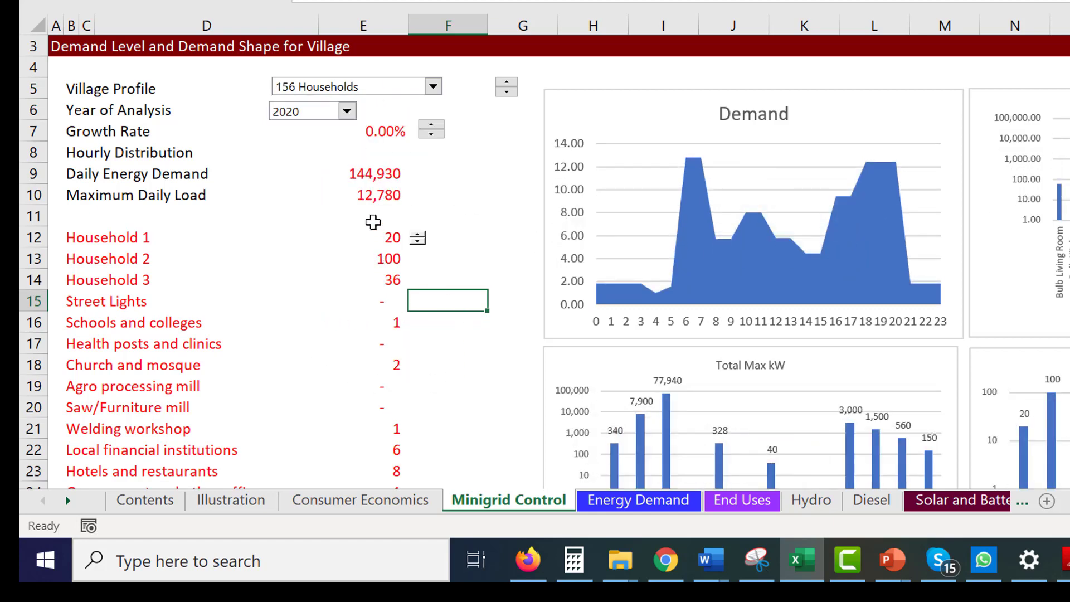
Set the village profile to 1400 Households
{"action": "left_click", "coordinate": [433, 87]}
{"action": "key", "text": "Down"}
{"action": "key", "text": "Down"}
{"action": "key", "text": "Down"}
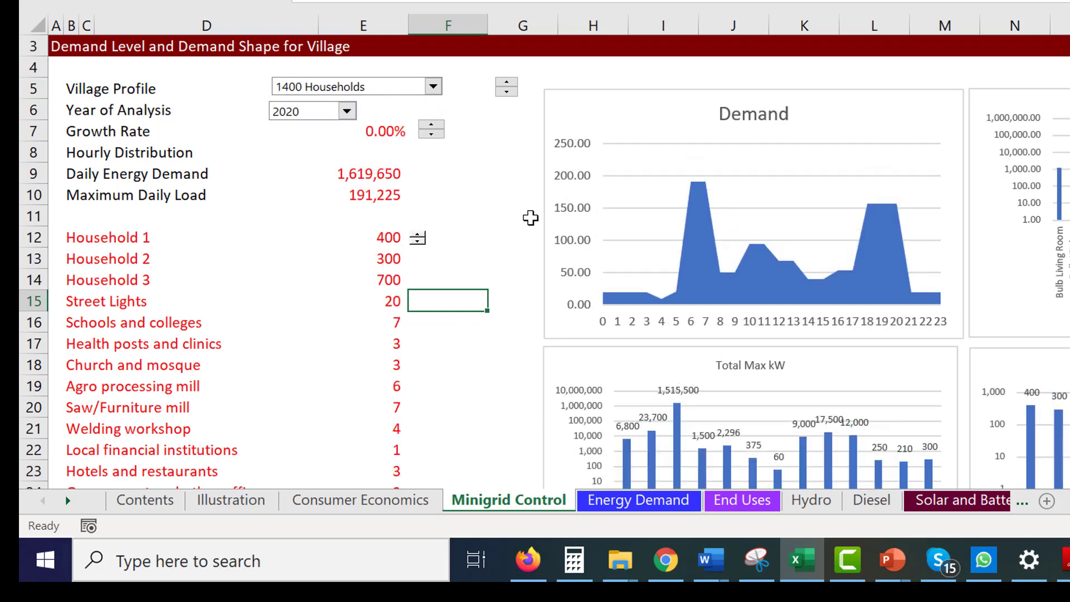
{"action": "left_click", "coordinate": [503, 254]}
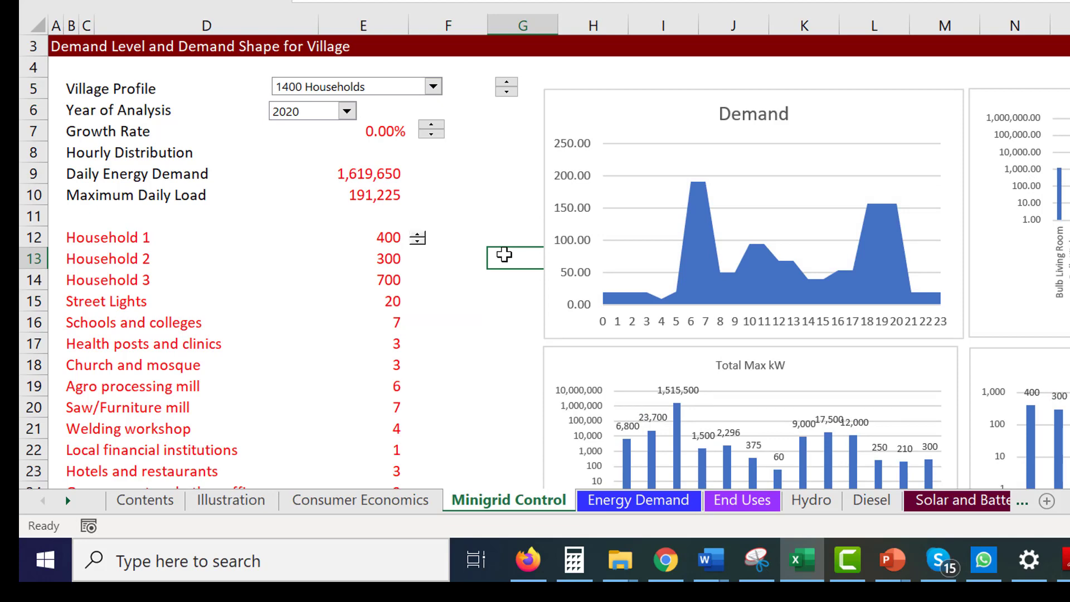
Review the hydro supply inputs, including cost, head and seasonal flow rates, and the start of the solar and battery block
{"action": "key", "text": "Page_Down"}
{"action": "key", "text": "Left"}
{"action": "key", "text": "Home"}
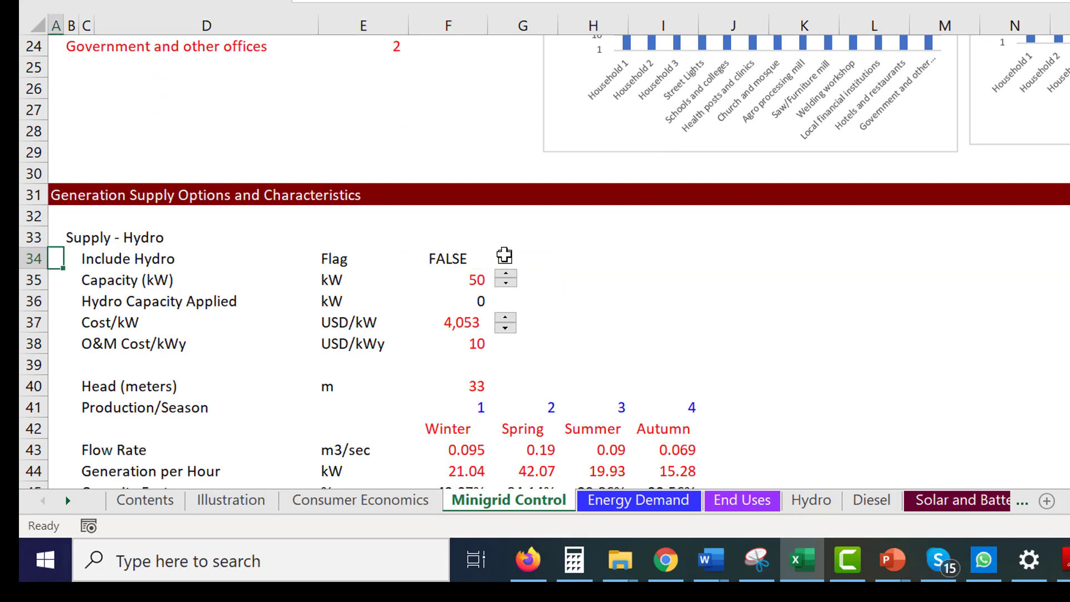
{"action": "key", "text": "Down"}
{"action": "key", "text": "Down"}
{"action": "key", "text": "Page_Down"}
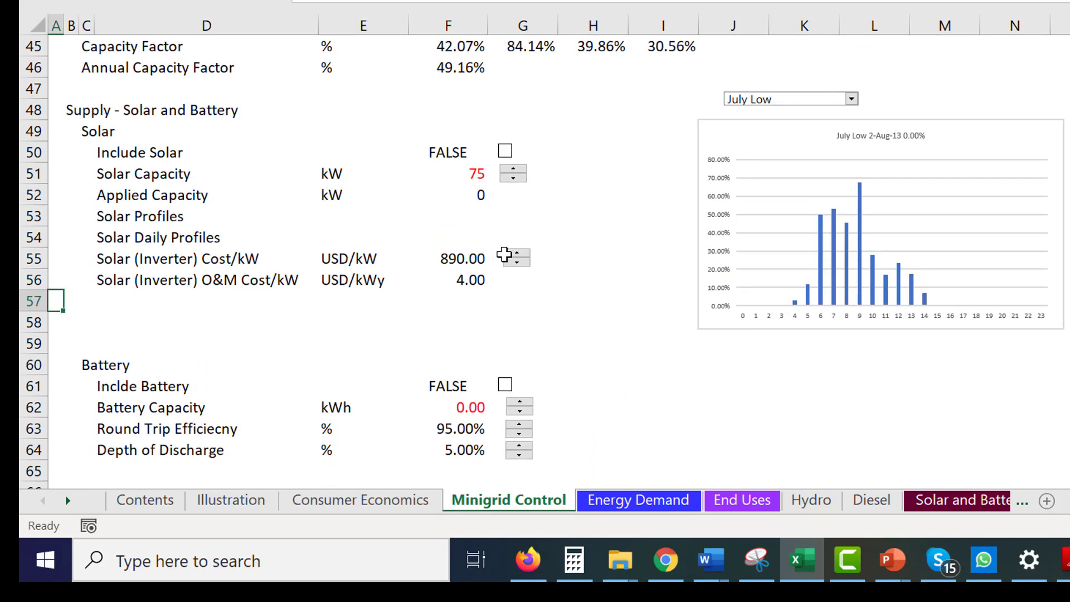
{"action": "key", "text": "Up"}
{"action": "key", "text": "Up"}
{"action": "key", "text": "Up"}
{"action": "key", "text": "Up"}
{"action": "key", "text": "Up"}
{"action": "key", "text": "Up"}
{"action": "key", "text": "Up"}
{"action": "key", "text": "Up"}
{"action": "key", "text": "Up"}
{"action": "key", "text": "Up"}
{"action": "key", "text": "Up"}
{"action": "key", "text": "Up"}
{"action": "key", "text": "Up"}
{"action": "key", "text": "Up"}
{"action": "key", "text": "Up"}
{"action": "key", "text": "Up"}
{"action": "key", "text": "Up"}
{"action": "key", "text": "Up"}
{"action": "key", "text": "Up"}
{"action": "key", "text": "Up"}
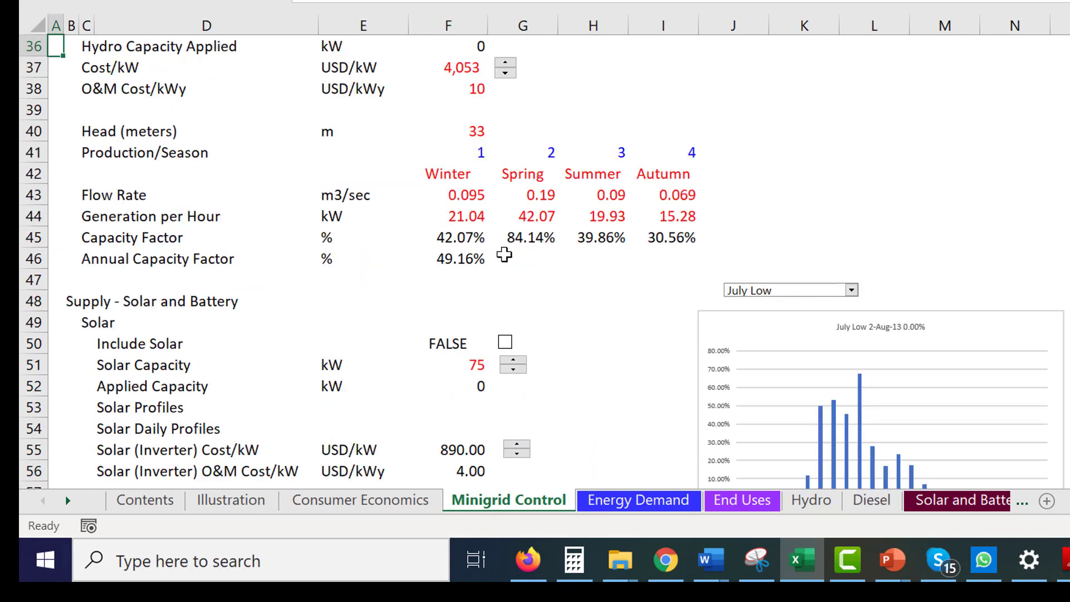
{"action": "key", "text": "Down"}
{"action": "key", "text": "Down"}
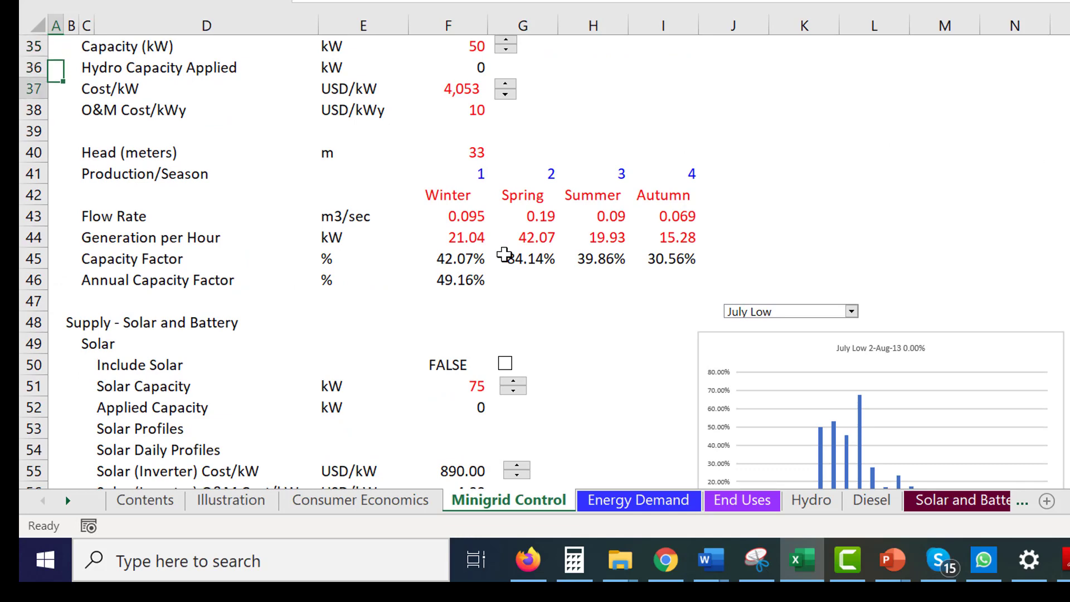
Try the Include Solar and Include Battery flags on and off, leaving both switched off
{"action": "key", "text": "Down"}
{"action": "key", "text": "Down"}
{"action": "key", "text": "Down"}
{"action": "key", "text": "Down"}
{"action": "key", "text": "Down"}
{"action": "key", "text": "Down"}
{"action": "key", "text": "Down"}
{"action": "key", "text": "Down"}
{"action": "key", "text": "Down"}
{"action": "key", "text": "Down"}
{"action": "key", "text": "Down"}
{"action": "key", "text": "Down"}
{"action": "key", "text": "Down"}
{"action": "key", "text": "Down"}
{"action": "key", "text": "Down"}
{"action": "key", "text": "Down"}
{"action": "key", "text": "Down"}
{"action": "key", "text": "Down"}
{"action": "key", "text": "Down"}
{"action": "key", "text": "Down"}
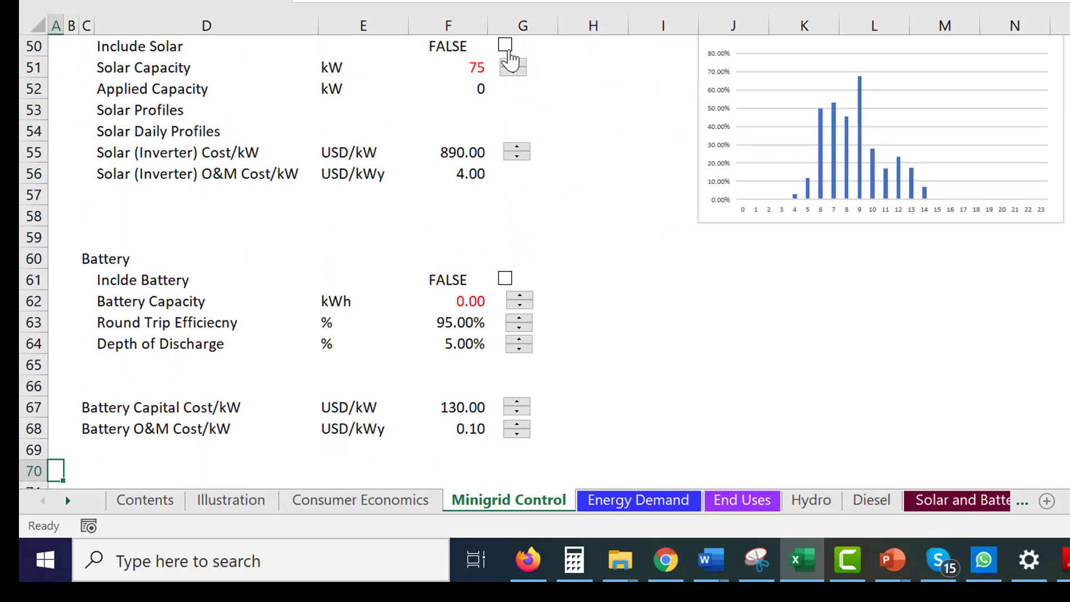
{"action": "left_click", "coordinate": [506, 45]}
{"action": "left_click", "coordinate": [506, 46]}
{"action": "left_click", "coordinate": [505, 281]}
{"action": "left_click", "coordinate": [505, 279]}
Examine the diesel supply inputs and the distribution parameters, then return to the battery capital cost row
{"action": "scroll", "coordinate": [463, 215], "scroll_direction": "down", "scroll_amount": 7}
{"action": "left_click", "coordinate": [464, 217]}
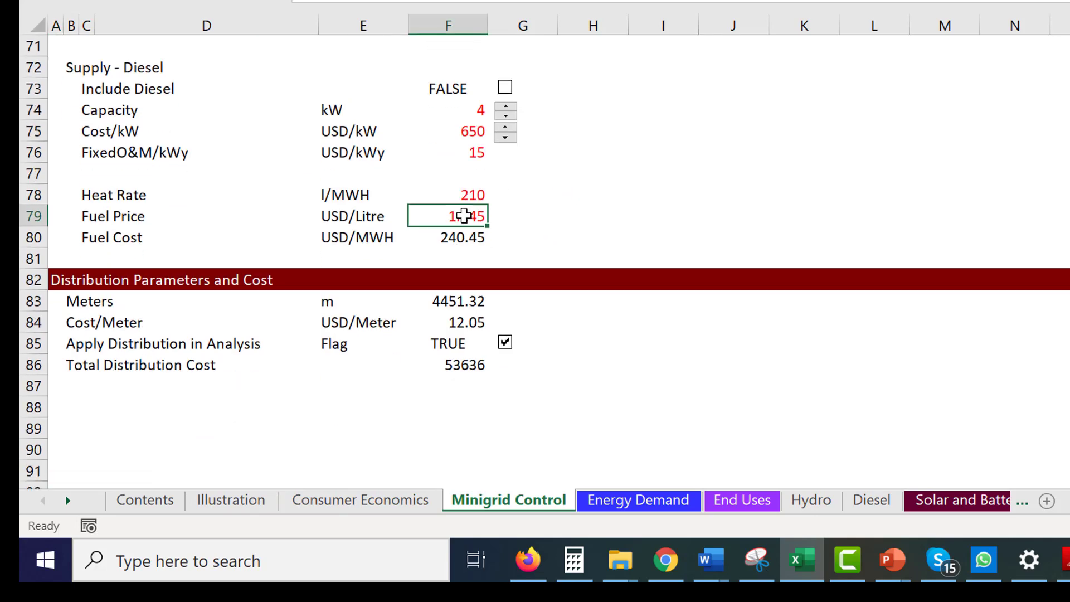
{"action": "key", "text": "Up"}
{"action": "key", "text": "Up"}
{"action": "key", "text": "Up"}
{"action": "key", "text": "Up"}
{"action": "key", "text": "Up"}
{"action": "key", "text": "Up"}
{"action": "key", "text": "Up"}
{"action": "key", "text": "Up"}
{"action": "key", "text": "Up"}
{"action": "key", "text": "Up"}
{"action": "key", "text": "Up"}
{"action": "key", "text": "Up"}
{"action": "key", "text": "Up"}
{"action": "key", "text": "Up"}
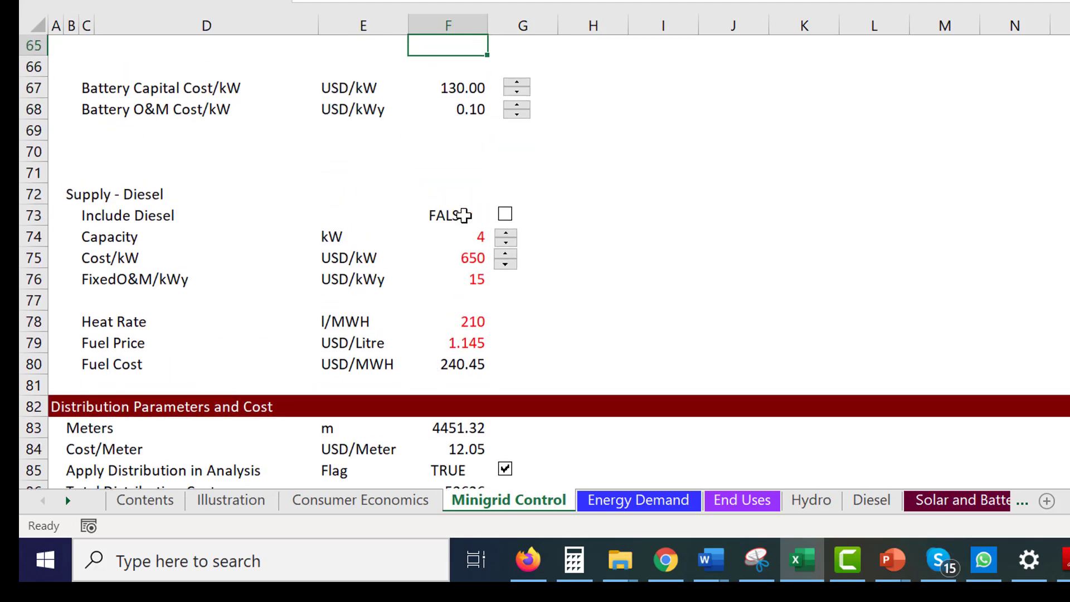
{"action": "key", "text": "Down"}
{"action": "key", "text": "Down"}
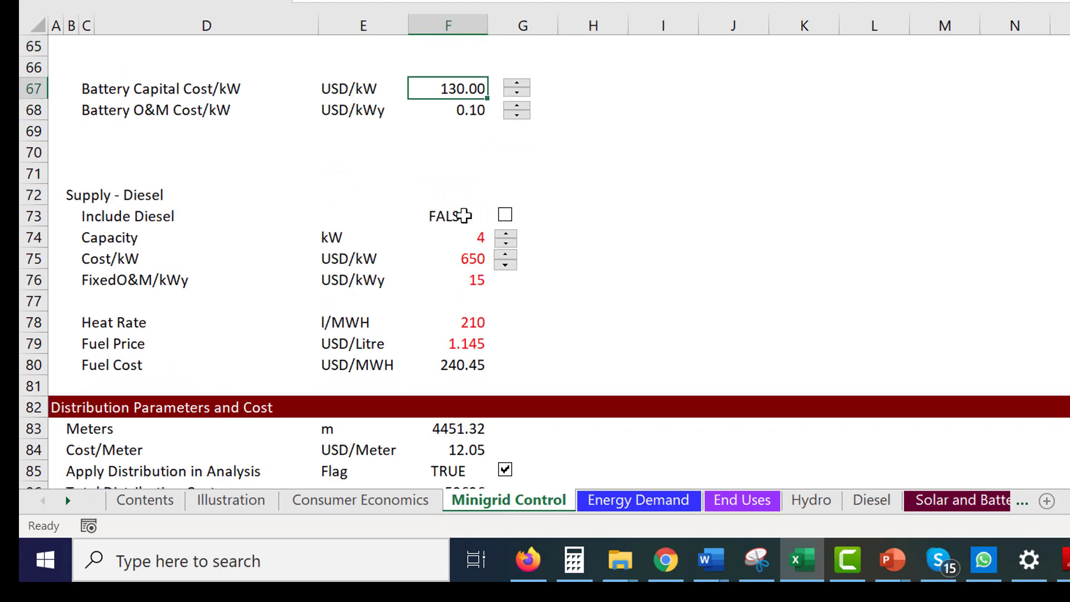
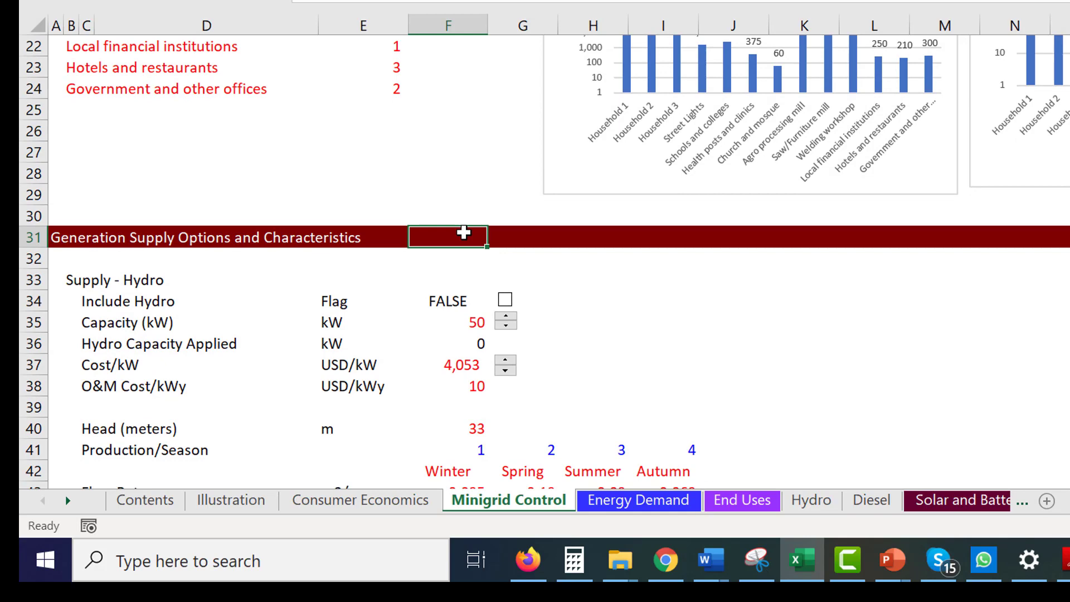
Look through the generation supply options from the hydro block down to the Include Diesel flag
{"action": "key", "text": "Page_Down"}
{"action": "key", "text": "Page_Down"}
{"action": "key", "text": "Page_Down"}
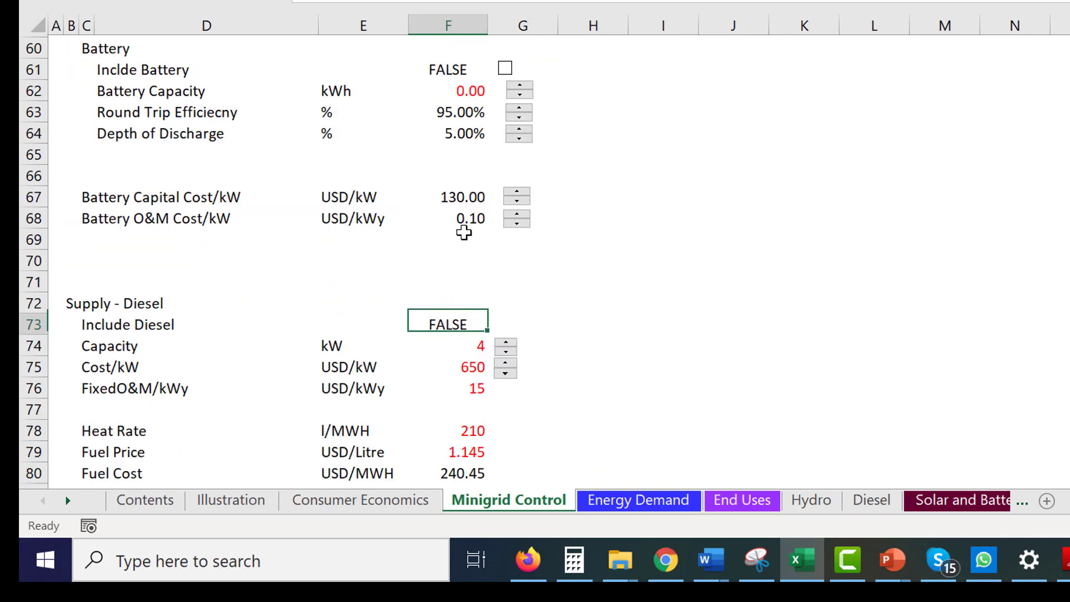
{"action": "key", "text": "Page_Up"}
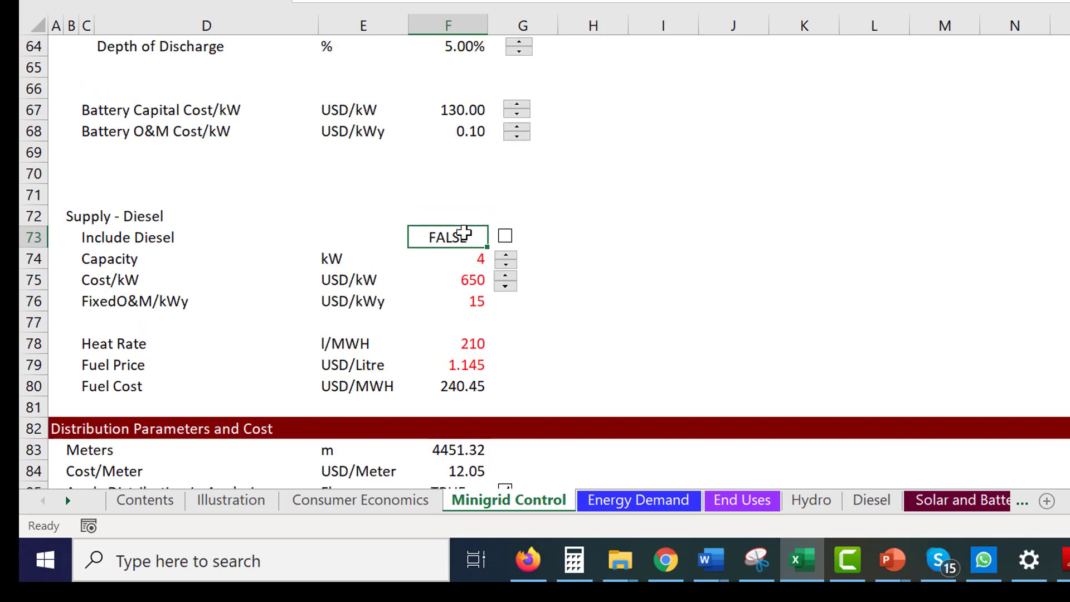
Go to the Energy Demand sheet and look over its village profiles and end-use table
{"action": "key", "text": "ctrl+Page_Down"}
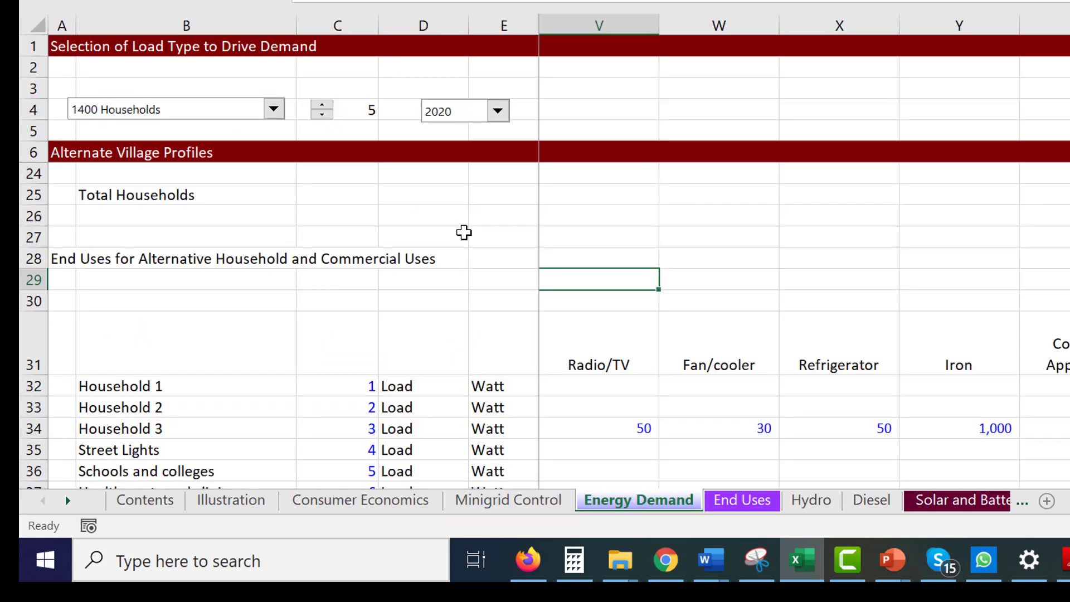
{"action": "key", "text": "Page_Down"}
{"action": "key", "text": "Page_Up"}
{"action": "key", "text": "Page_Down"}
{"action": "key", "text": "Page_Up"}
{"action": "key", "text": "Page_Up"}
{"action": "key", "text": "Page_Up"}
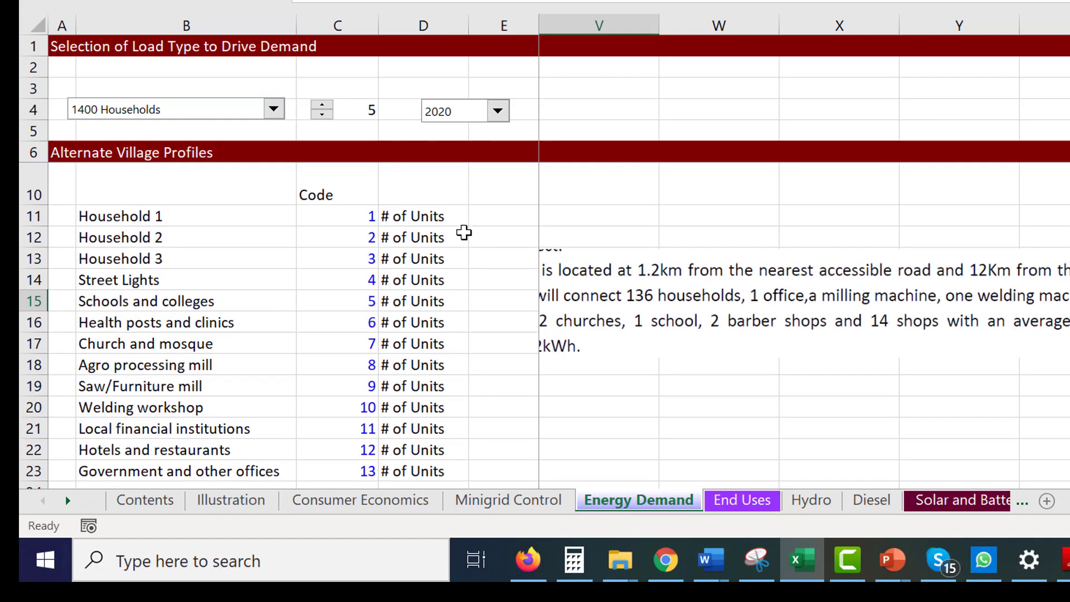
Return to the Minigrid Control sheet and review the solar capacity inputs
{"action": "key", "text": "ctrl+Page_Up"}
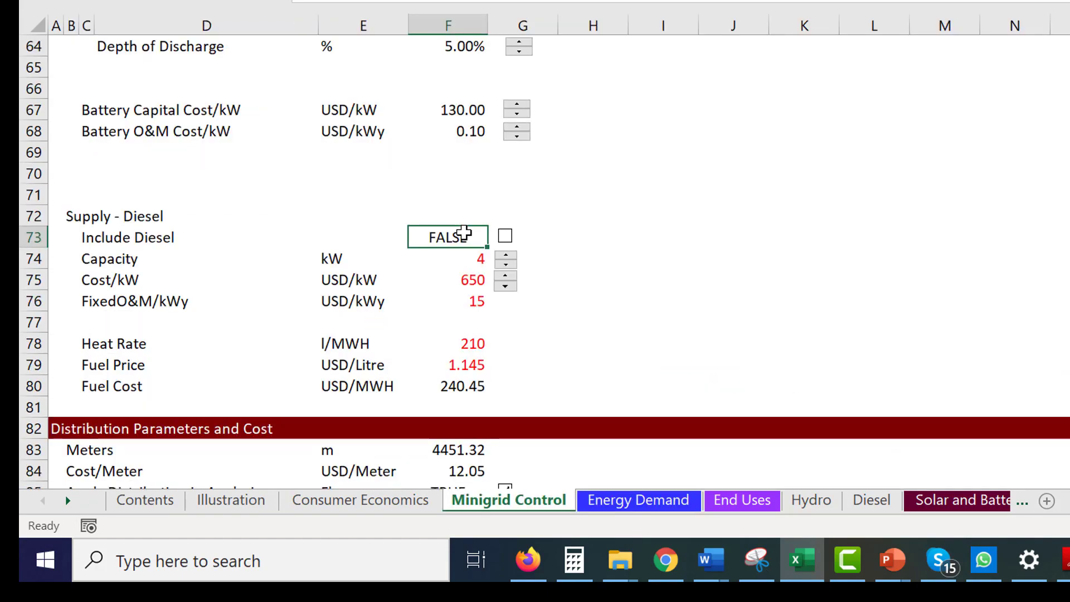
{"action": "key", "text": "Page_Down"}
{"action": "key", "text": "Page_Up"}
{"action": "key", "text": "Page_Up"}
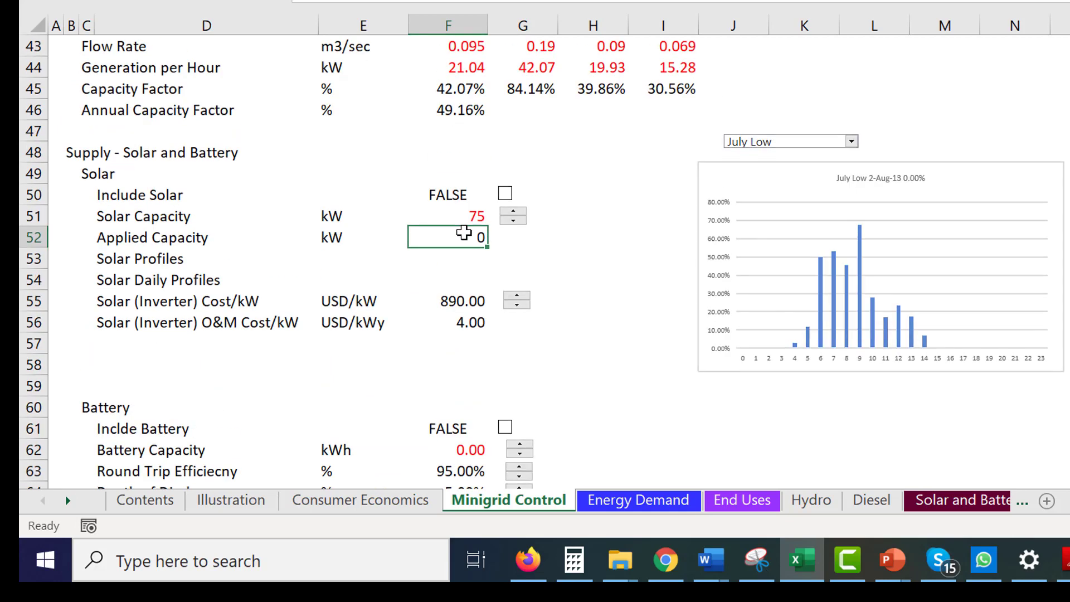
Go back to the Energy Demand sheet and trace the Household 2 row across to the applied village profile columns
{"action": "key", "text": "ctrl+Page_Down"}
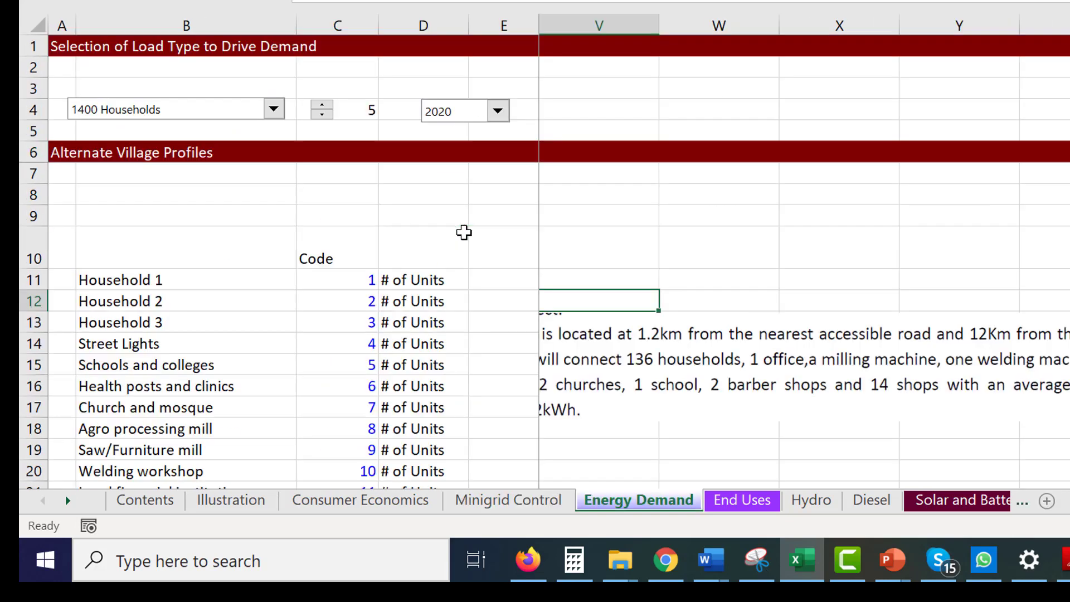
{"action": "key", "text": "ctrl+Page_Up"}
{"action": "key", "text": "ctrl+Page_Down"}
{"action": "key", "text": "Left"}
{"action": "key", "text": "Left"}
{"action": "key", "text": "Left"}
{"action": "key", "text": "Left"}
{"action": "key", "text": "Left"}
{"action": "key", "text": "Left"}
{"action": "key", "text": "Left"}
{"action": "key", "text": "Left"}
{"action": "key", "text": "Left"}
{"action": "key", "text": "Left"}
{"action": "key", "text": "Left"}
{"action": "key", "text": "Left"}
{"action": "key", "text": "Left"}
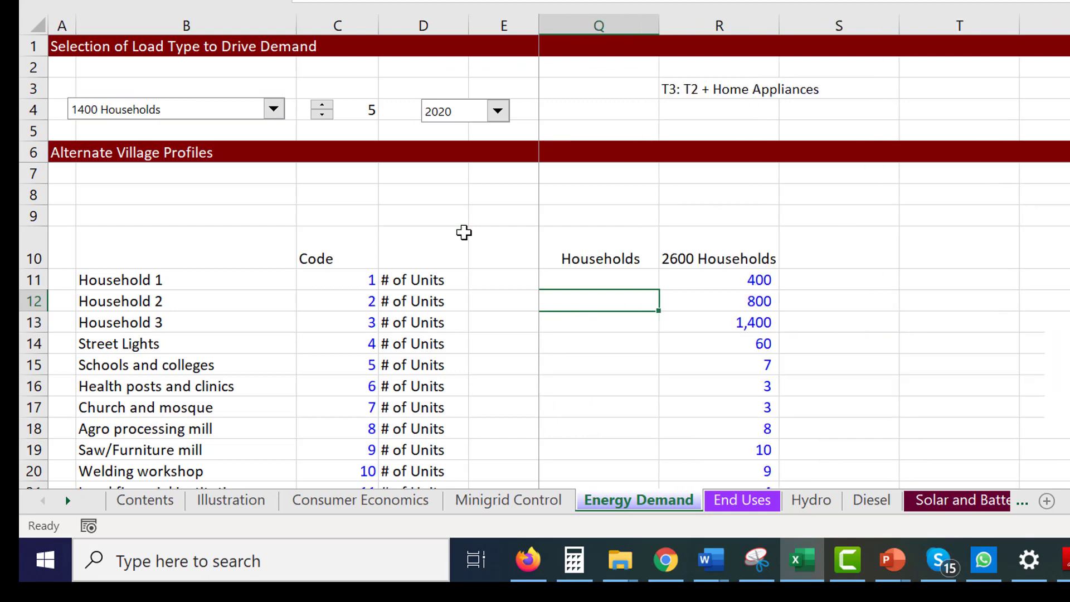
{"action": "key", "text": "Left"}
{"action": "key", "text": "Left"}
{"action": "key", "text": "Left"}
{"action": "key", "text": "Left"}
{"action": "key", "text": "Left"}
{"action": "key", "text": "Left"}
{"action": "key", "text": "Left"}
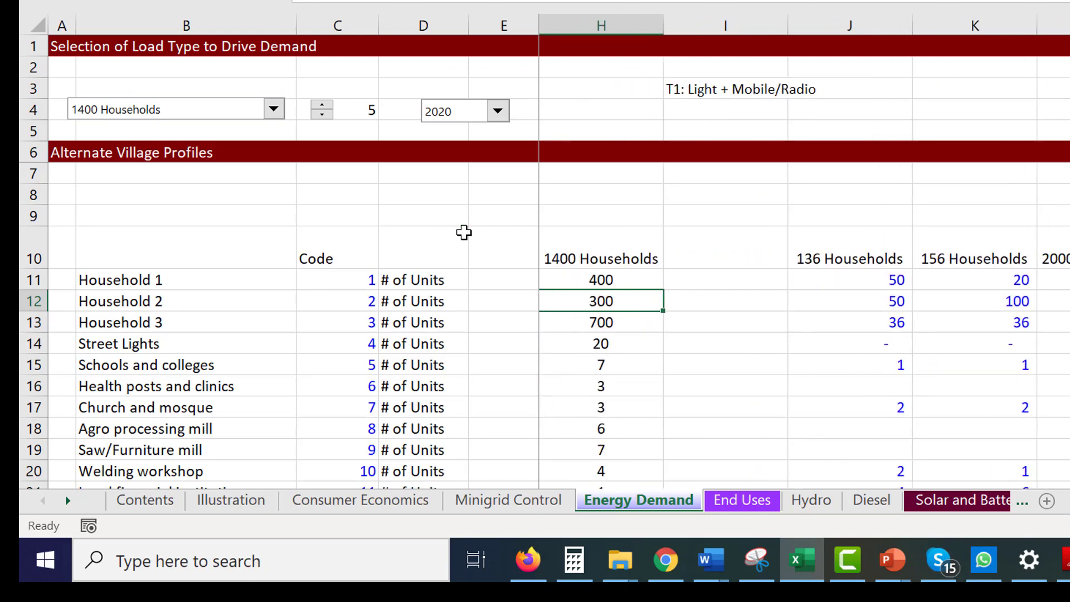
Compare the applied number of units with the alternative household profiles from 136 to 6000 households
{"action": "key", "text": "Right"}
{"action": "key", "text": "Right"}
{"action": "key", "text": "Right"}
{"action": "key", "text": "Right"}
{"action": "key", "text": "Right"}
{"action": "key", "text": "Right"}
{"action": "key", "text": "Right"}
{"action": "key", "text": "Right"}
{"action": "key", "text": "Right"}
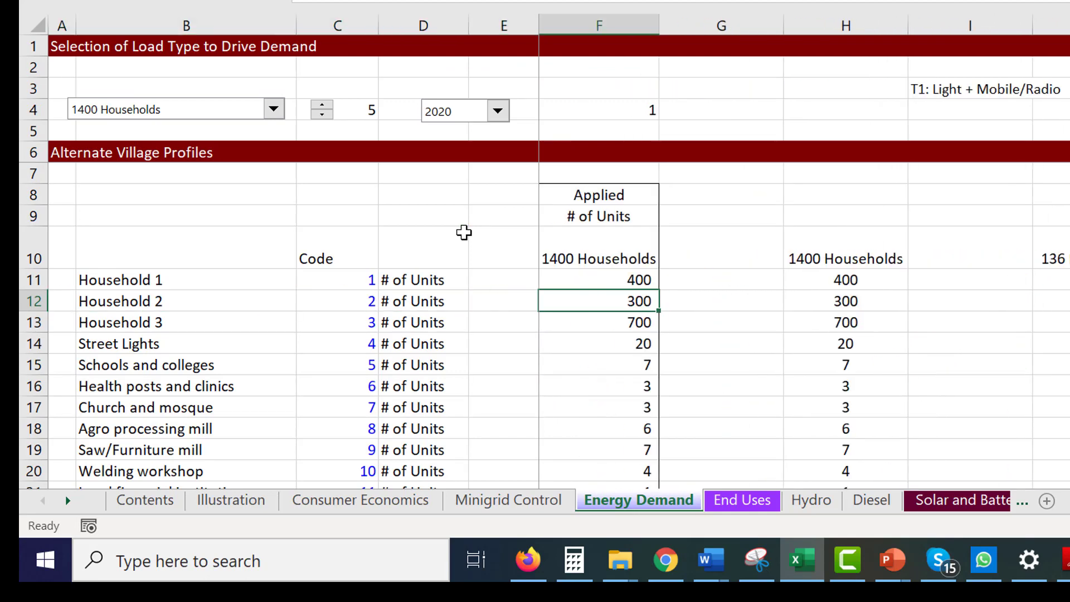
{"action": "key", "text": "Right"}
{"action": "key", "text": "Right"}
{"action": "key", "text": "Right"}
{"action": "key", "text": "Right"}
{"action": "key", "text": "Right"}
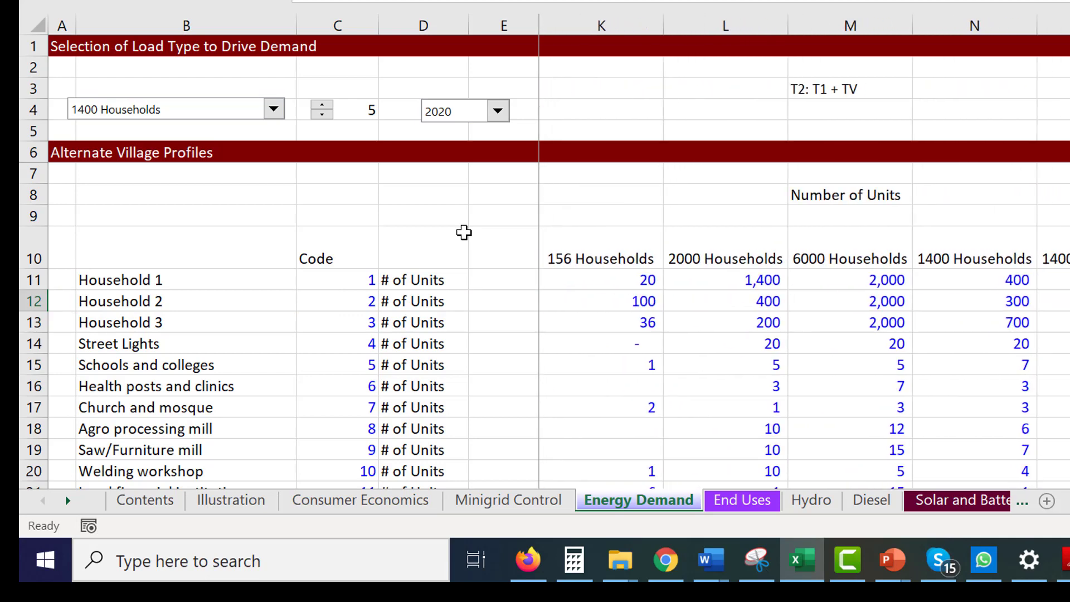
Examine the total households row and the end-use load table for household and commercial users
{"action": "key", "text": "Page_Down"}
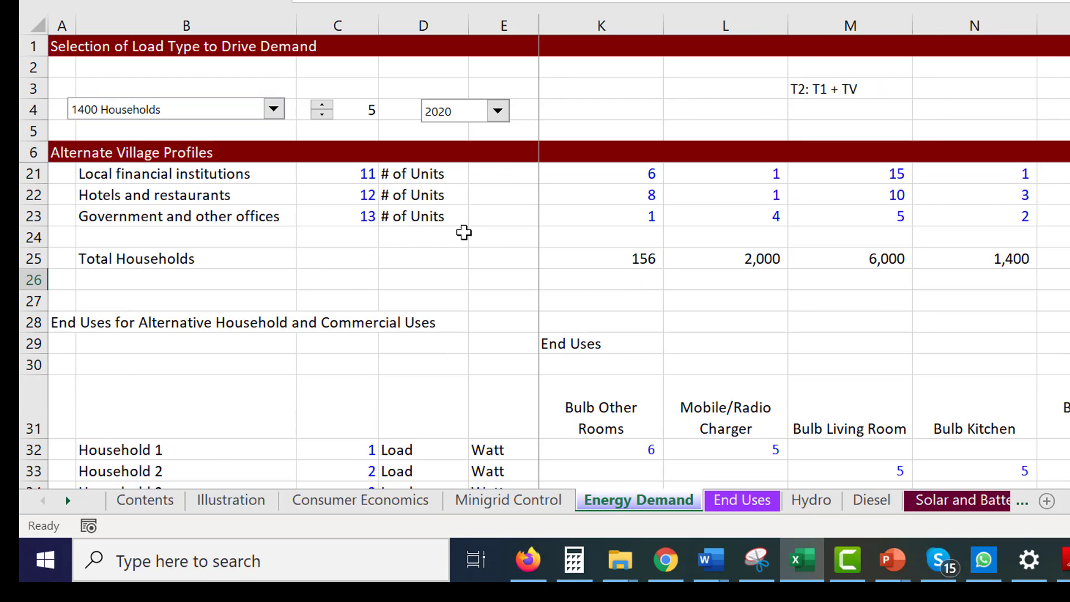
{"action": "key", "text": "Down"}
{"action": "key", "text": "Down"}
{"action": "key", "text": "Down"}
{"action": "key", "text": "Down"}
{"action": "key", "text": "Down"}
{"action": "key", "text": "Down"}
{"action": "key", "text": "Down"}
{"action": "key", "text": "Down"}
{"action": "key", "text": "Down"}
{"action": "key", "text": "Down"}
{"action": "key", "text": "Down"}
{"action": "key", "text": "Down"}
{"action": "key", "text": "Down"}
{"action": "key", "text": "Down"}
{"action": "key", "text": "Down"}
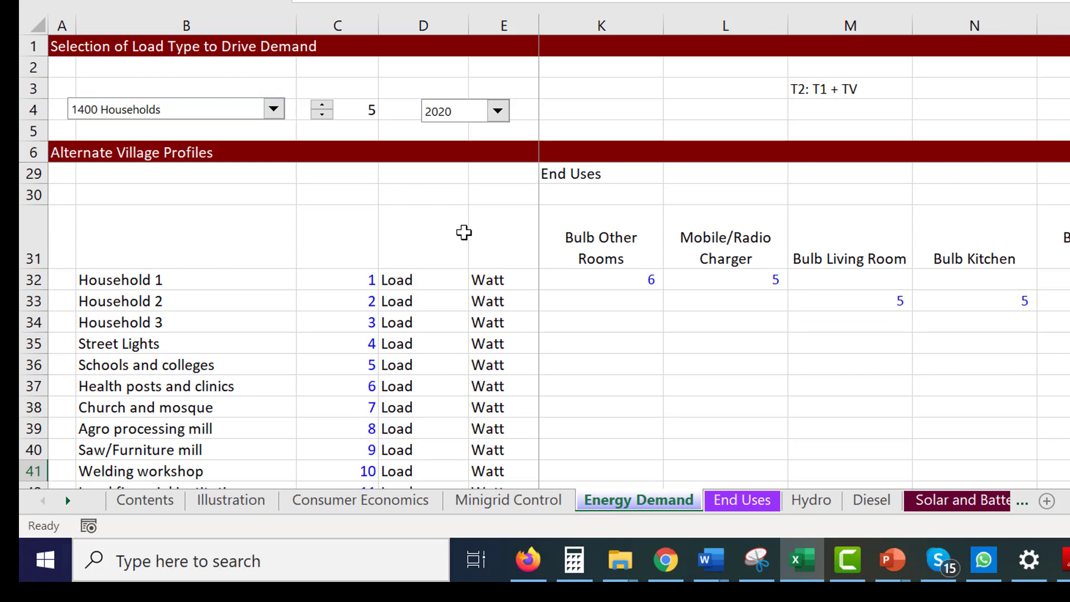
Follow the end-use load table across the Household 2 and Household 3 appliance columns
{"action": "key", "text": "Right"}
{"action": "key", "text": "Right"}
{"action": "key", "text": "Right"}
{"action": "key", "text": "Right"}
{"action": "key", "text": "Right"}
{"action": "key", "text": "Right"}
{"action": "key", "text": "Right"}
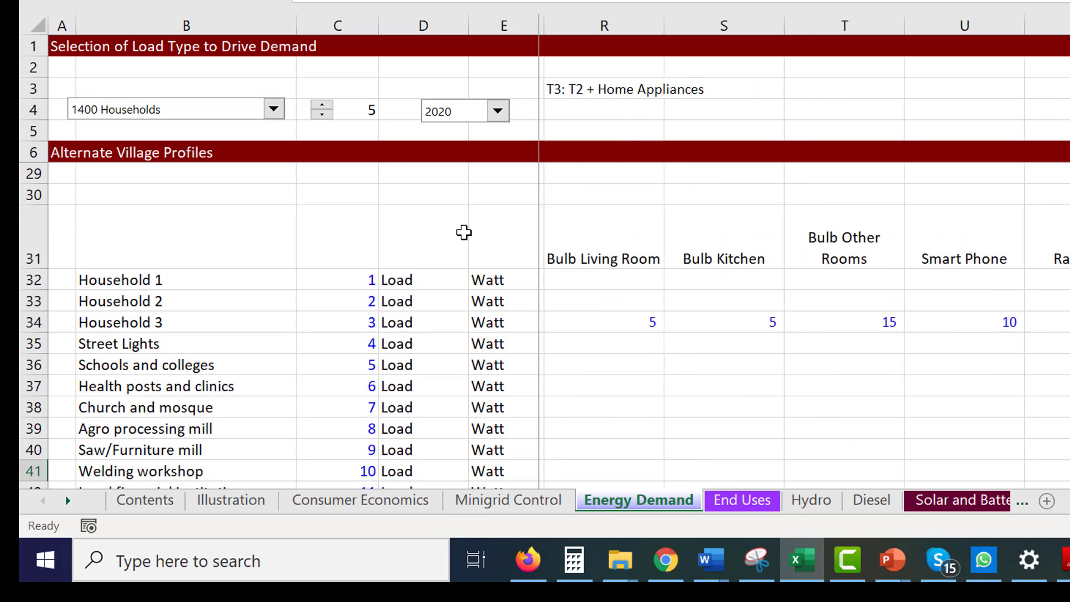
Examine the end-use loads for street lights, schools, health posts, churches and mosques, and productive uses such as the agro processing mill
{"action": "key", "text": "Right"}
{"action": "key", "text": "Right"}
{"action": "key", "text": "Right"}
{"action": "key", "text": "Right"}
{"action": "key", "text": "Right"}
{"action": "key", "text": "Right"}
{"action": "key", "text": "Right"}
{"action": "key", "text": "Right"}
{"action": "key", "text": "Right"}
{"action": "key", "text": "Right"}
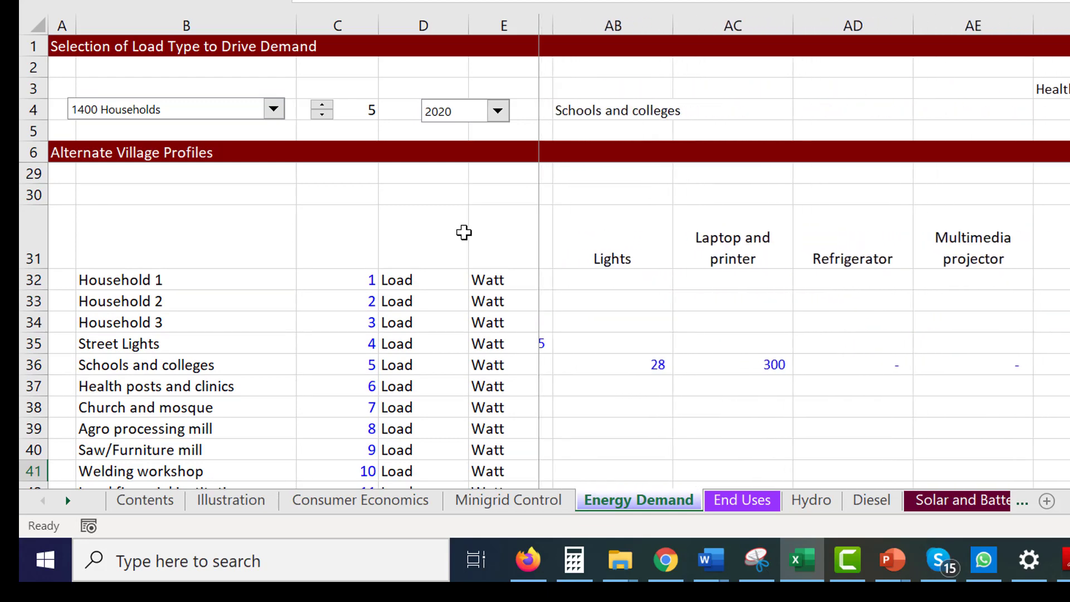
{"action": "key", "text": "Right"}
{"action": "key", "text": "Right"}
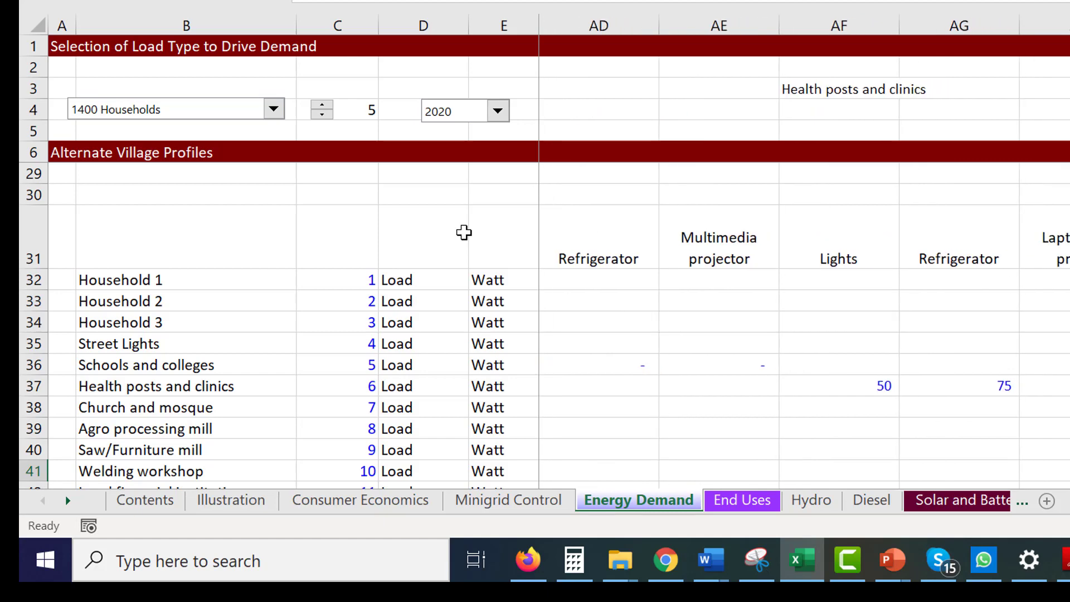
{"action": "key", "text": "Right"}
{"action": "key", "text": "Right"}
{"action": "key", "text": "Right"}
{"action": "key", "text": "Left"}
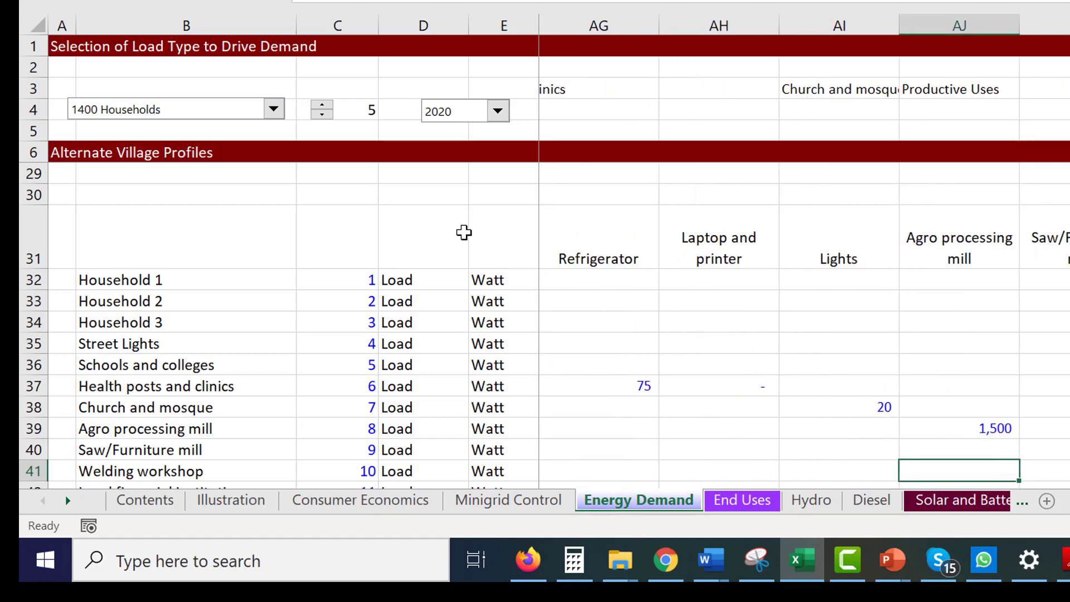
Switch to the End Uses sheet and examine the load shape charts beside each household end use
{"action": "key", "text": "ctrl+Page_Down"}
{"action": "key", "text": "Left"}
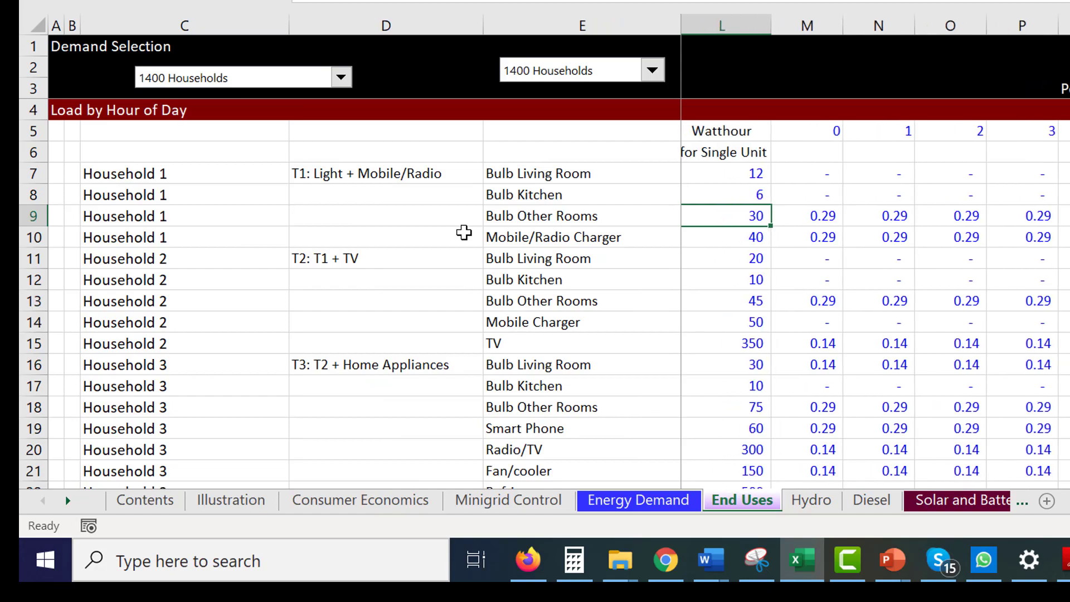
{"action": "key", "text": "Home"}
{"action": "key", "text": "Right"}
{"action": "key", "text": "Right"}
{"action": "key", "text": "Right"}
{"action": "key", "text": "Right"}
{"action": "key", "text": "Right"}
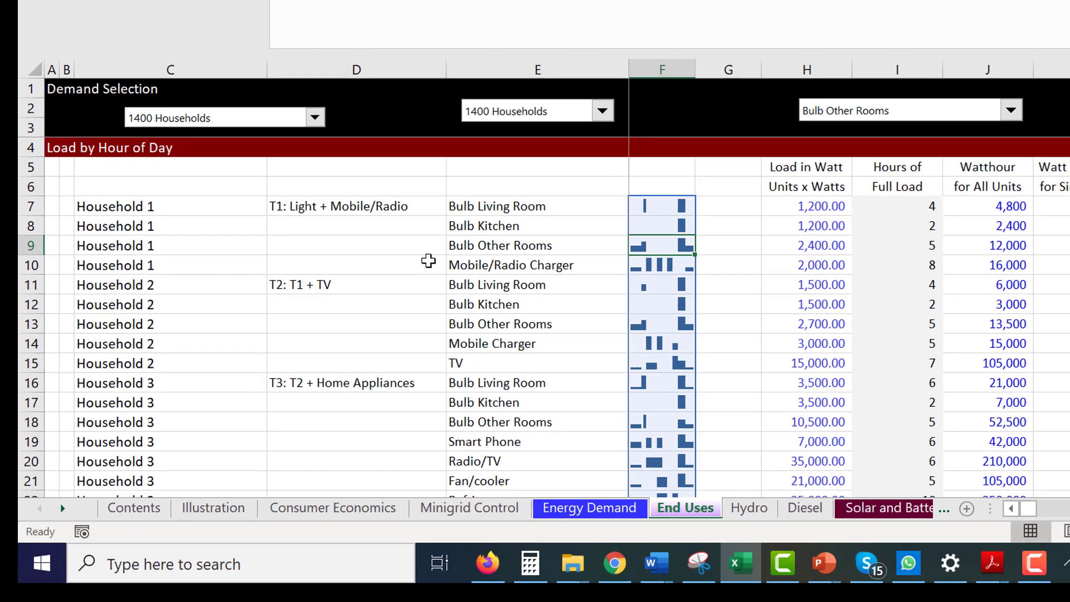
Review the watt-hour columns and percent-of-hour usage for the household, community and productive end uses
{"action": "key", "text": "Right"}
{"action": "key", "text": "Right"}
{"action": "key", "text": "Right"}
{"action": "key", "text": "Right"}
{"action": "key", "text": "Right"}
{"action": "key", "text": "Right"}
{"action": "key", "text": "Right"}
{"action": "key", "text": "Right"}
{"action": "key", "text": "Right"}
{"action": "key", "text": "Right"}
{"action": "key", "text": "Right"}
{"action": "key", "text": "Left"}
{"action": "key", "text": "Left"}
{"action": "key", "text": "Left"}
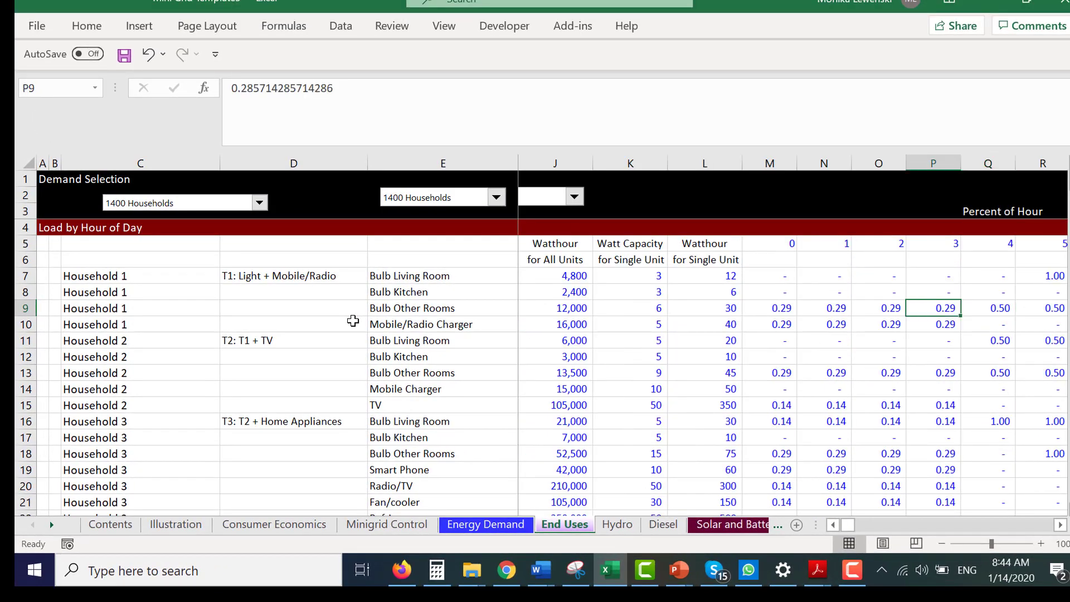
{"action": "key", "text": "Left"}
{"action": "key", "text": "Page_Down"}
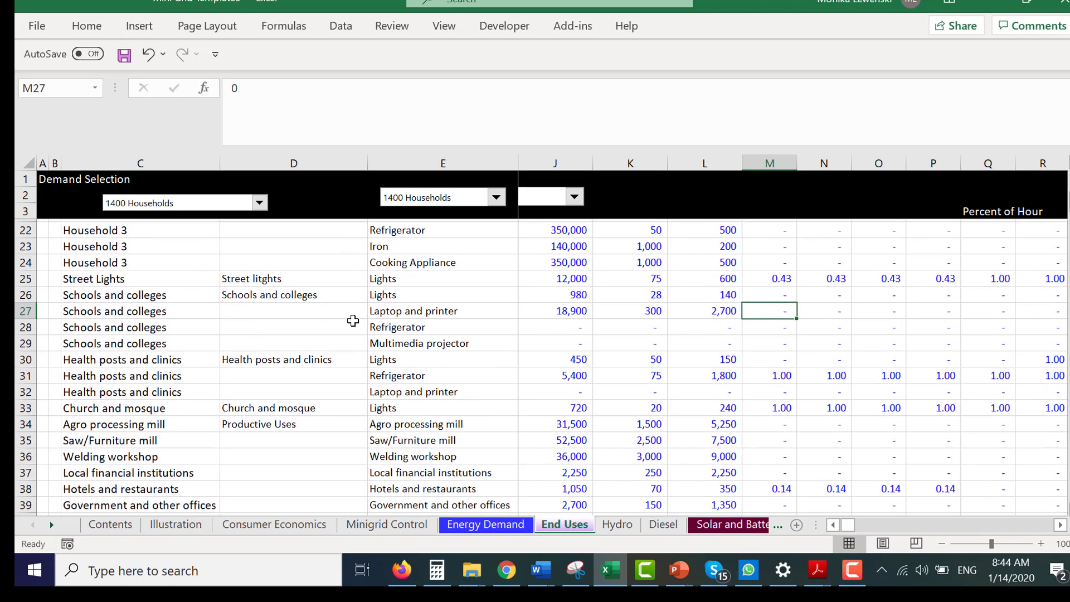
{"action": "key", "text": "Page_Down"}
{"action": "key", "text": "Page_Up"}
{"action": "key", "text": "Page_Up"}
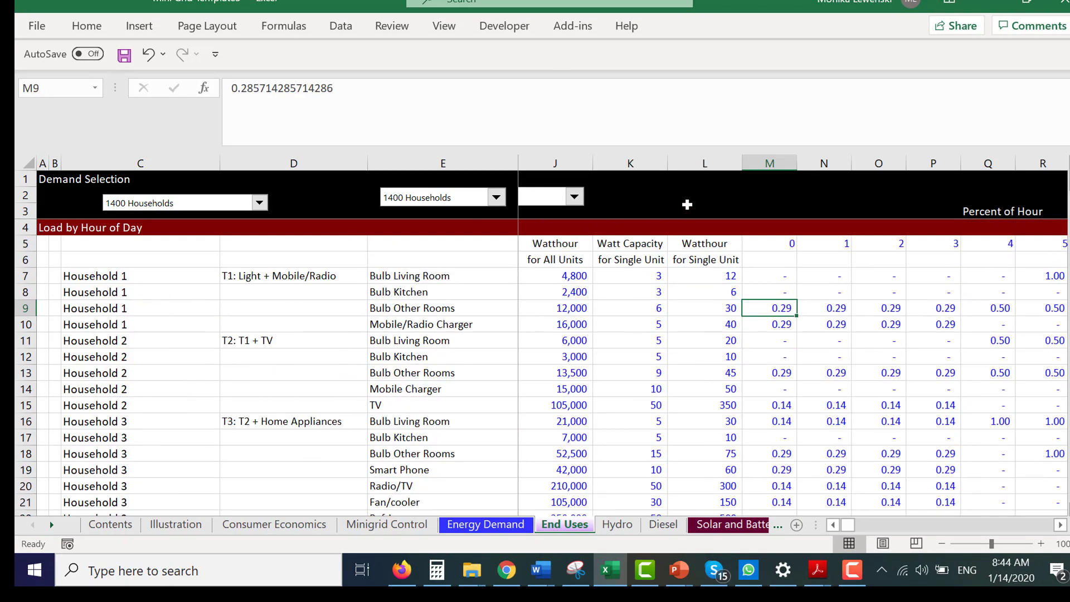
Enter the note "kwh=kw x hour" in cell L2 above the Watthour for Single Unit column
{"action": "left_click", "coordinate": [695, 187]}
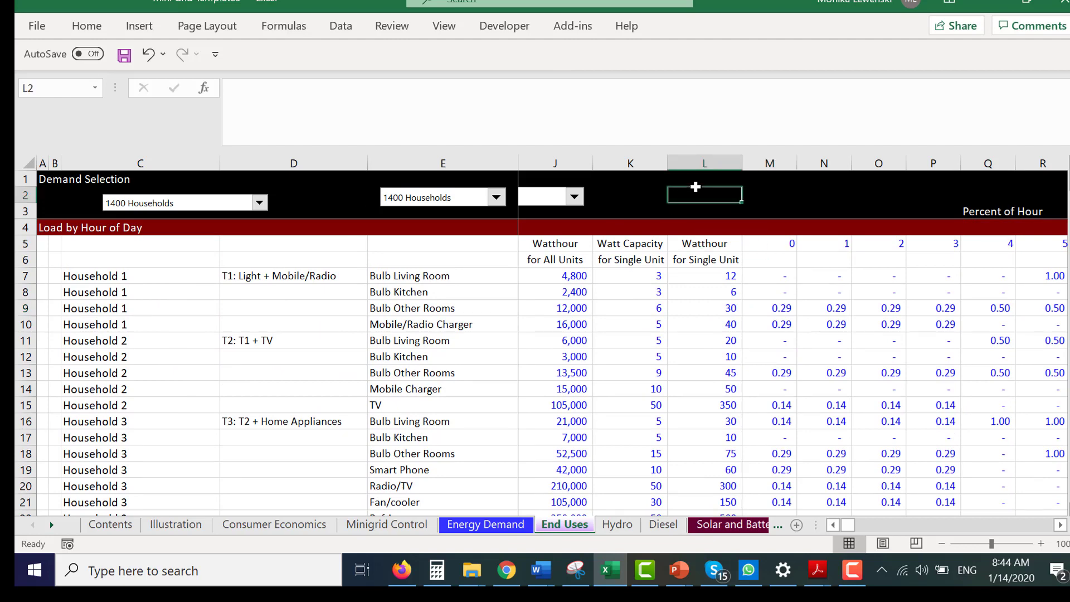
{"action": "type", "text": "kwh"}
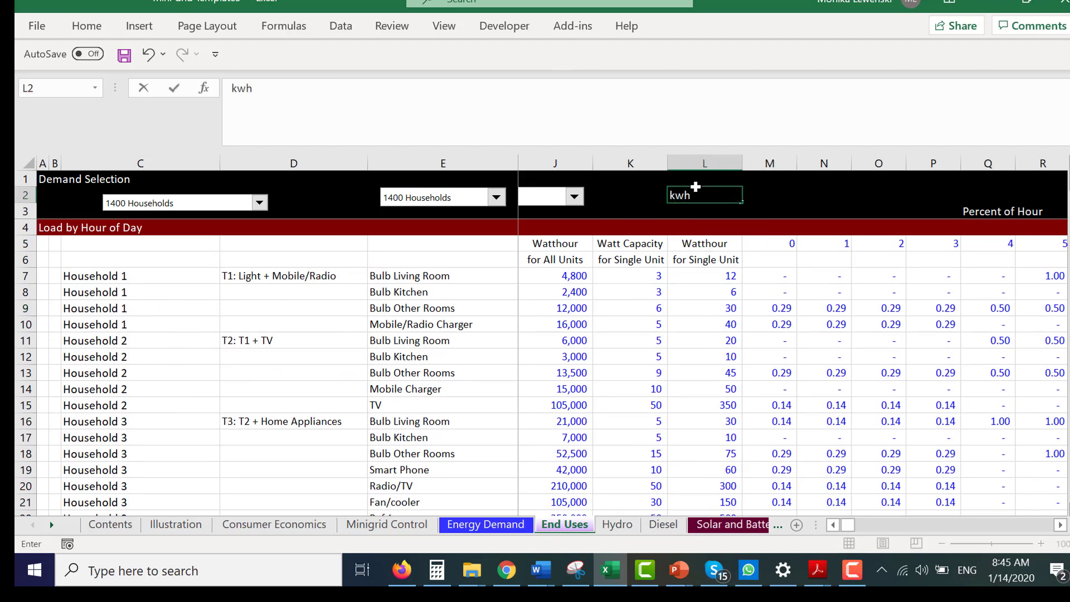
{"action": "type", "text": "=kw x hour"}
{"action": "key", "text": "ctrl+Return"}
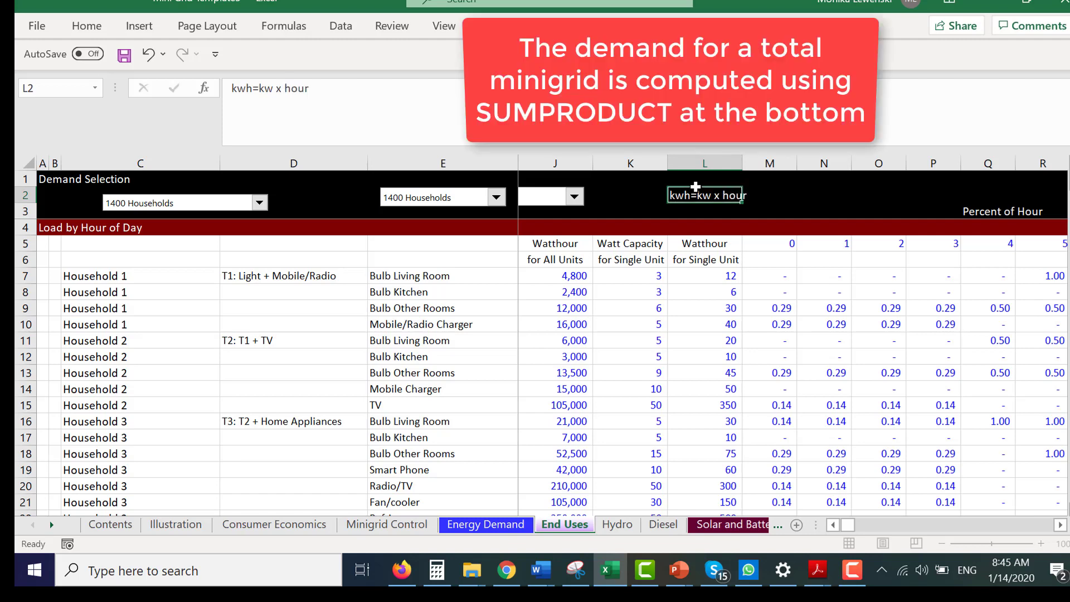
Trace the single-unit watt capacity for Household 1's Bulb Other Rooms back to its source on the Energy Demand sheet
{"action": "left_click", "coordinate": [808, 314]}
{"action": "key", "text": "Left"}
{"action": "key", "text": "Left"}
{"action": "key", "text": "Left"}
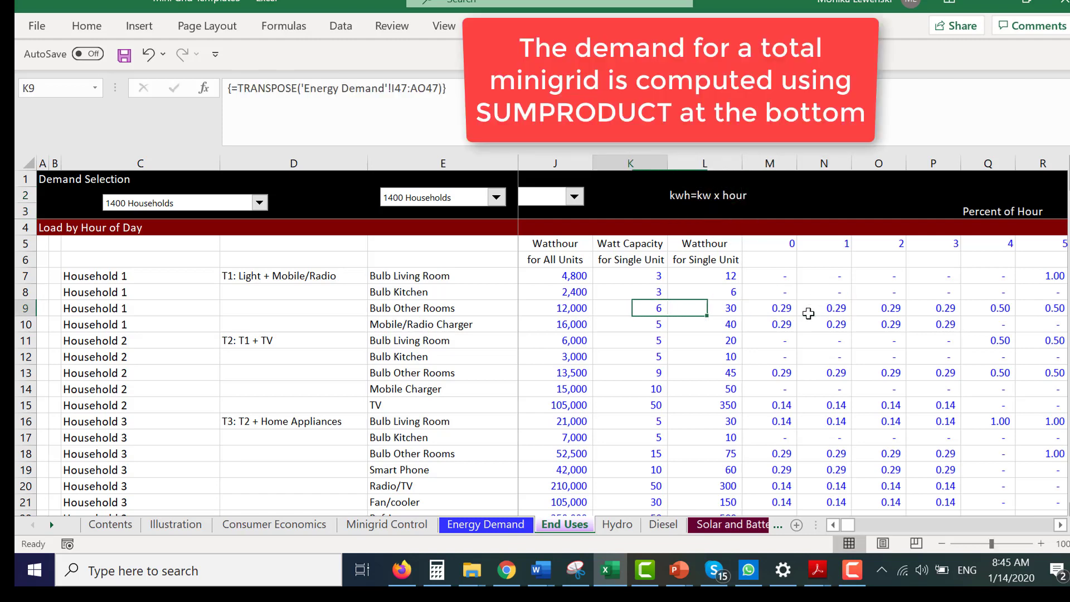
{"action": "key", "text": "Left"}
{"action": "key", "text": "ctrl+Page_Up"}
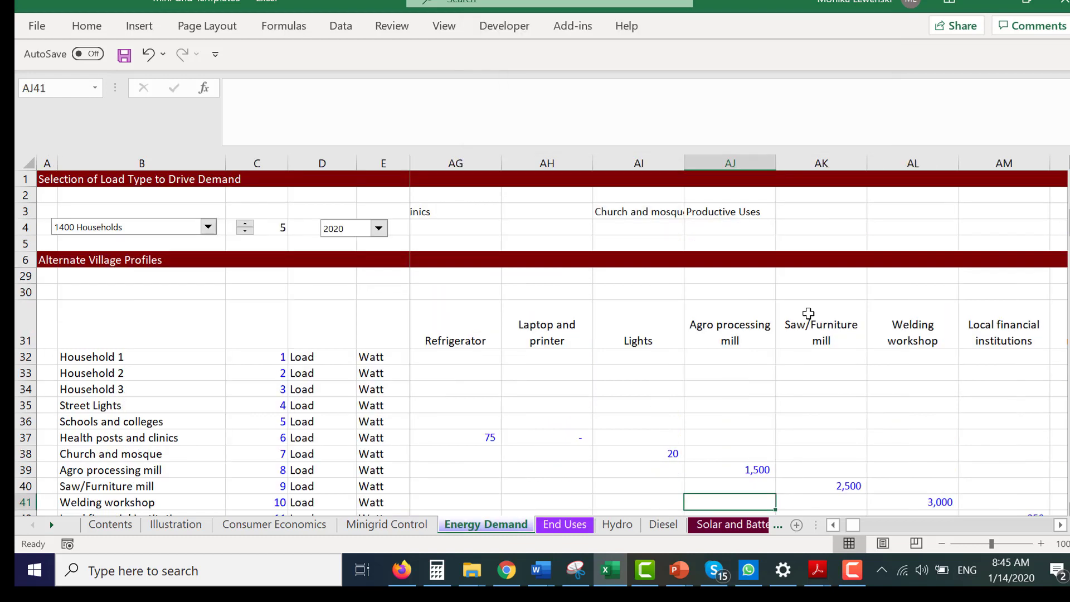
Go to the Hydro sheet and review the head, gravity, turbine and generator efficiency, and seasonal flow rate parameters
{"action": "key", "text": "ctrl+Page_Down"}
{"action": "key", "text": "ctrl+Page_Down"}
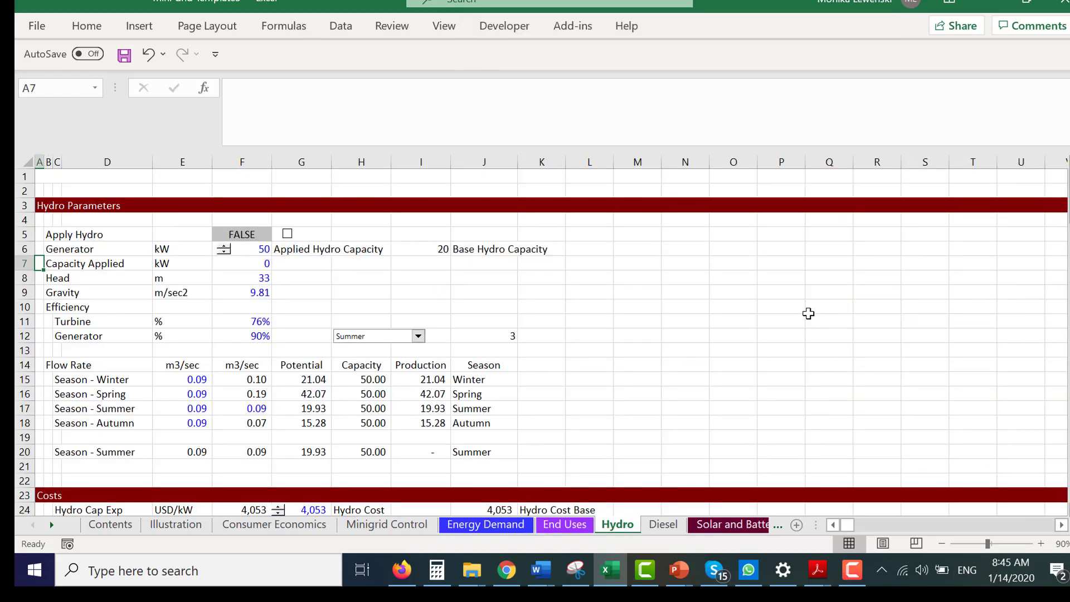
{"action": "left_click", "coordinate": [376, 266]}
{"action": "key", "text": "Down"}
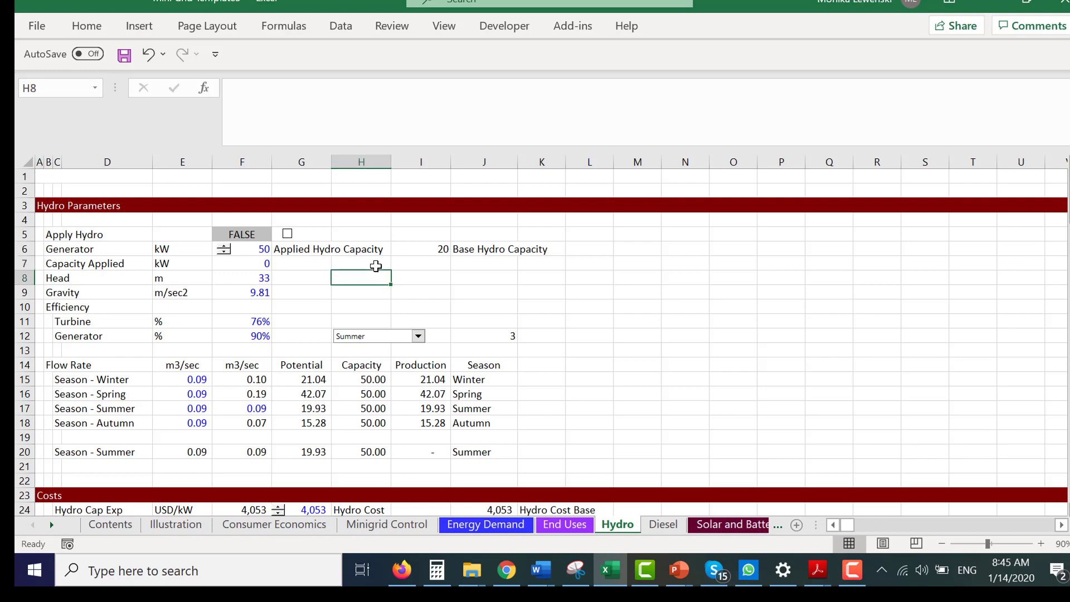
{"action": "key", "text": "Down"}
{"action": "key", "text": "Down"}
{"action": "key", "text": "Down"}
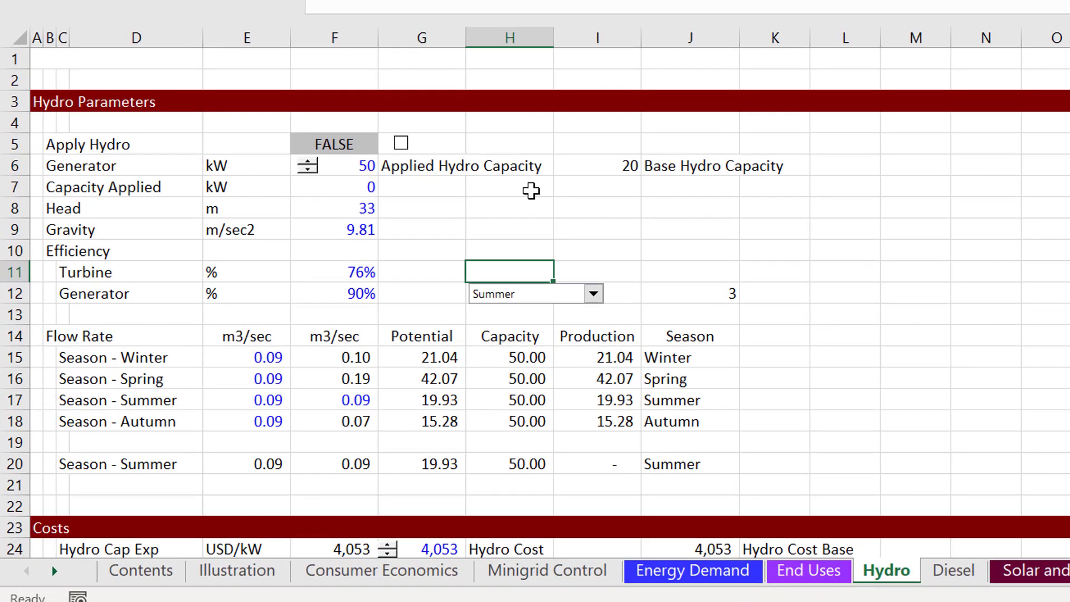
{"action": "key", "text": "Up"}
{"action": "key", "text": "Up"}
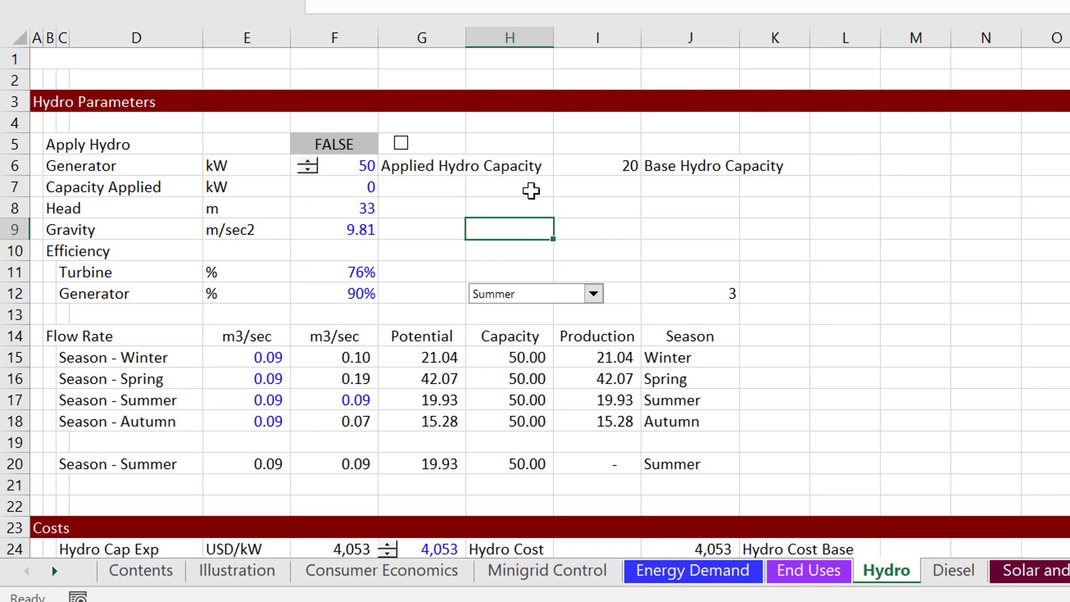
{"action": "key", "text": "Down"}
{"action": "key", "text": "Down"}
{"action": "key", "text": "Down"}
{"action": "key", "text": "Down"}
{"action": "key", "text": "Down"}
{"action": "key", "text": "Down"}
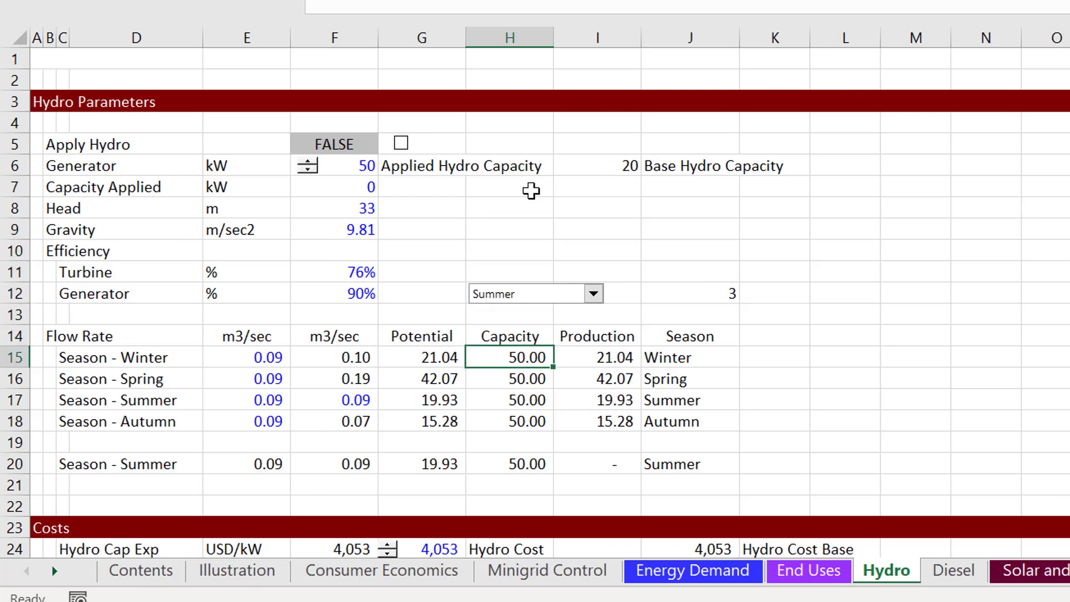
Inspect the winter season's hydro potential formula and view the hydro costs and notes
{"action": "key", "text": "Left"}
{"action": "key", "text": "F2"}
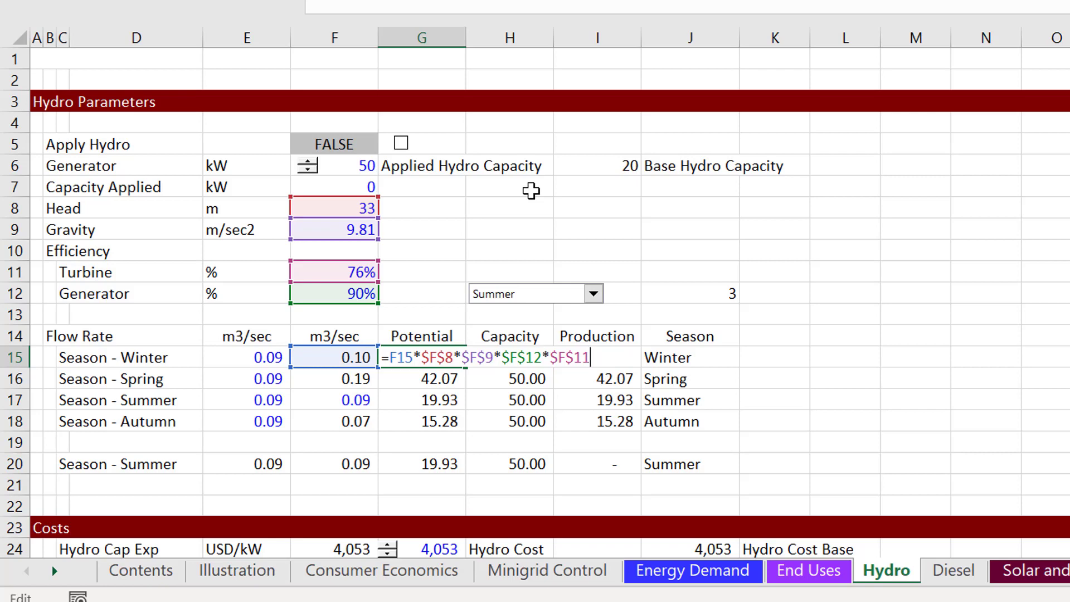
{"action": "key", "text": "Return"}
{"action": "key", "text": "Page_Down"}
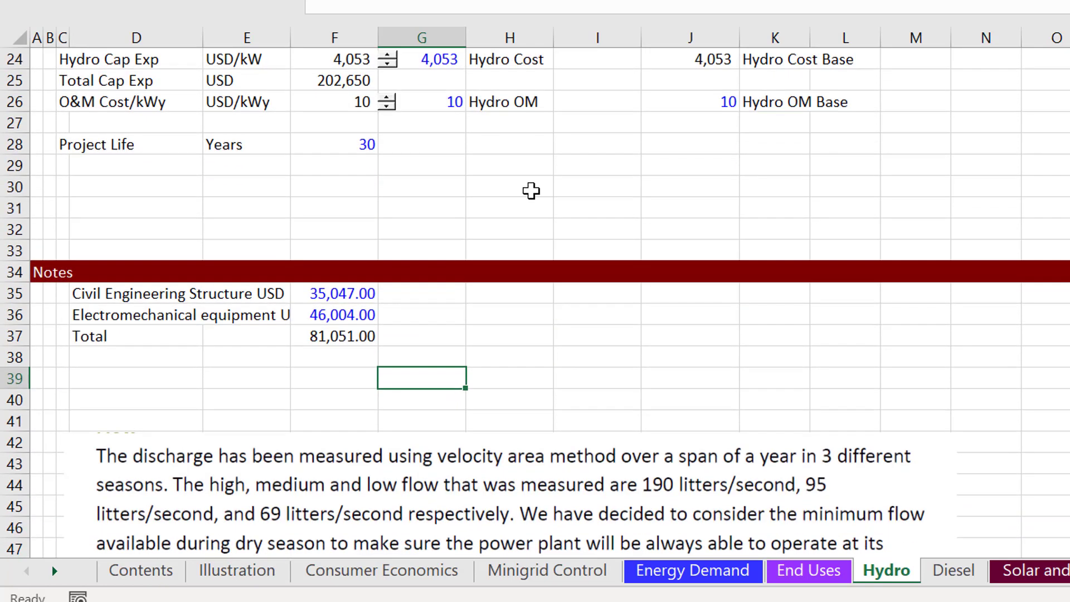
Open the Diesel sheet and review the generator capacity, heat rate and BTU per litre inputs
{"action": "key", "text": "ctrl+Page_Down"}
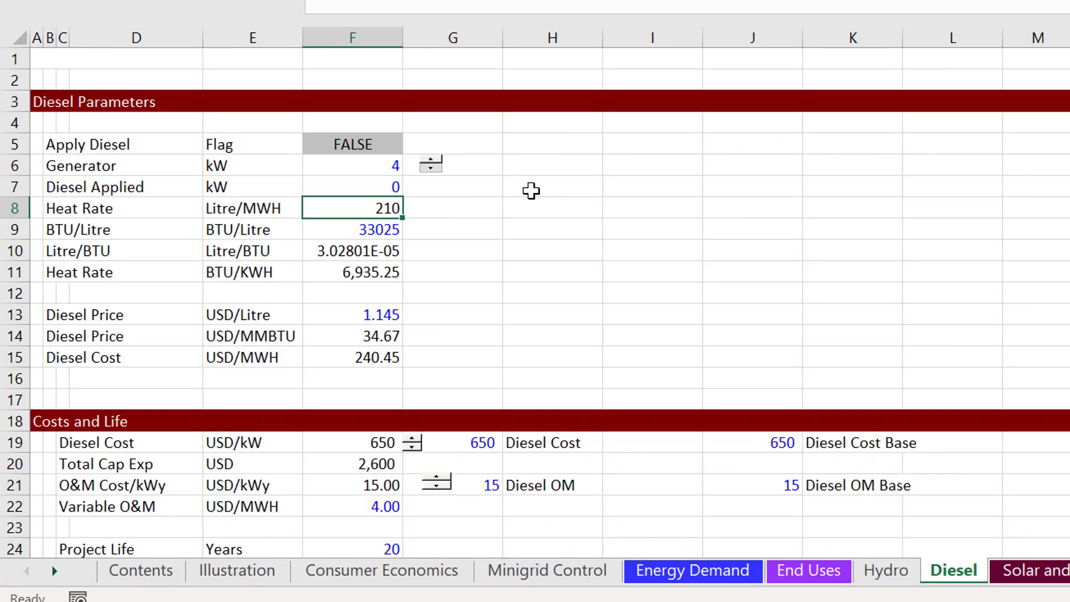
{"action": "key", "text": "Up"}
{"action": "key", "text": "Up"}
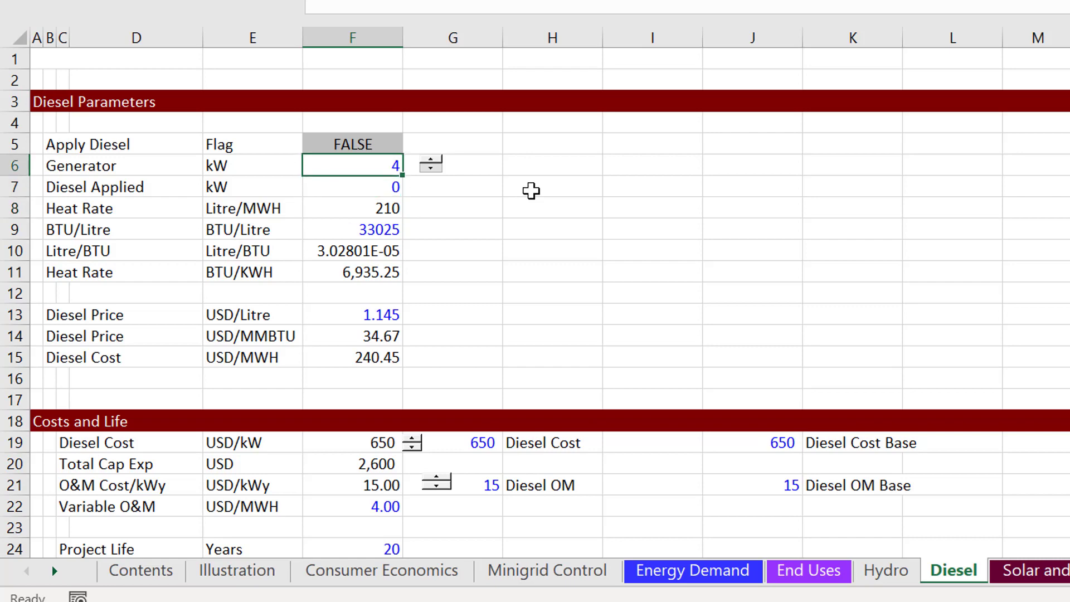
{"action": "key", "text": "Down"}
{"action": "key", "text": "Down"}
{"action": "key", "text": "Down"}
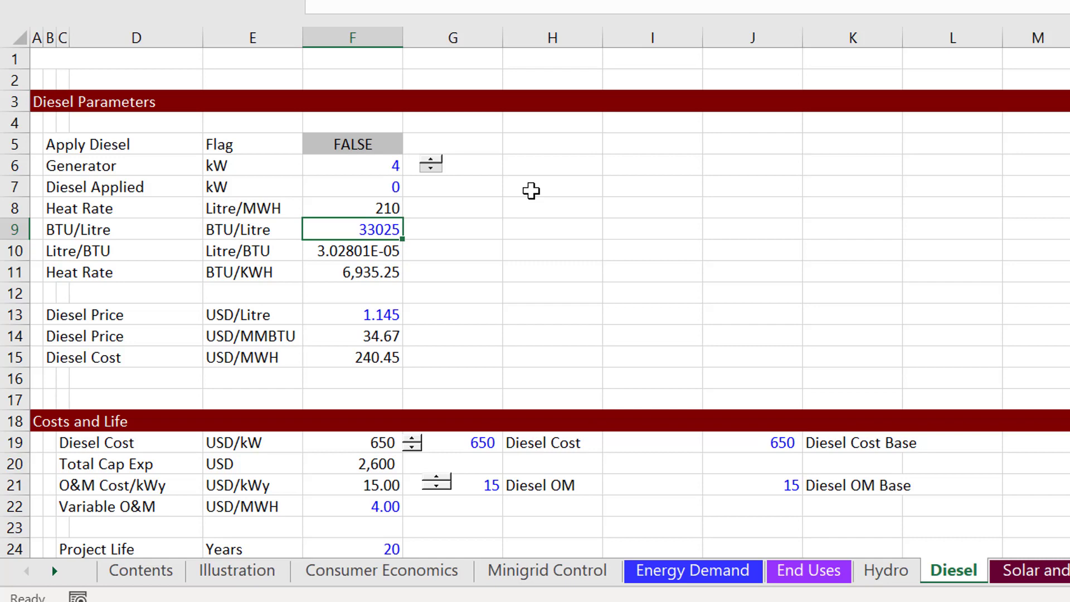
Go through the diesel price and cost rows down to the capital, O&M and variable O&M costs
{"action": "key", "text": "Down"}
{"action": "key", "text": "Down"}
{"action": "key", "text": "Down"}
{"action": "key", "text": "Down"}
{"action": "key", "text": "Down"}
{"action": "key", "text": "Down"}
{"action": "key", "text": "Down"}
{"action": "key", "text": "Down"}
{"action": "key", "text": "Down"}
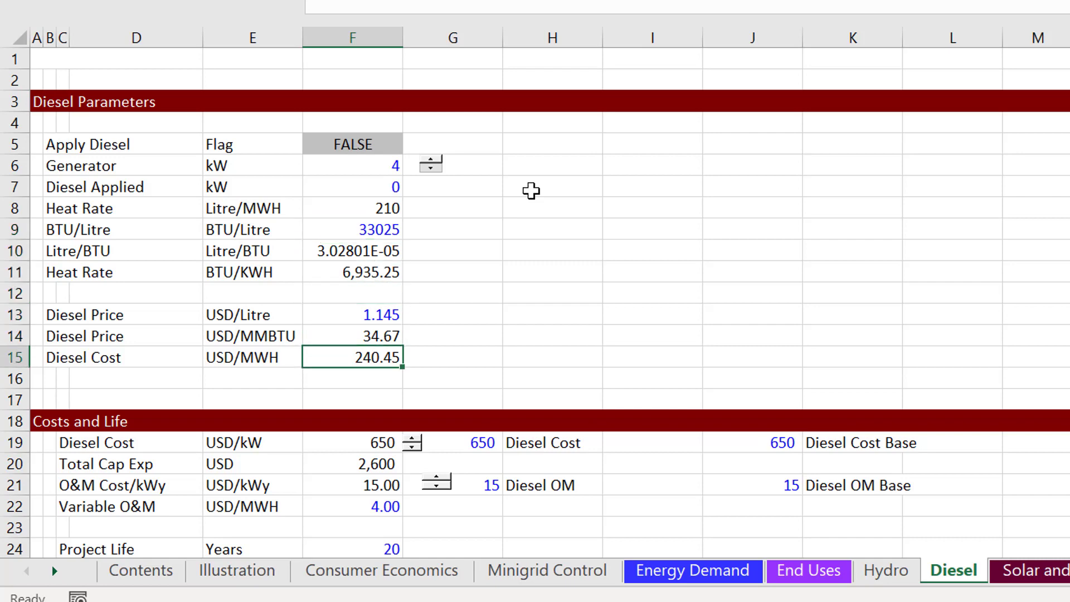
{"action": "key", "text": "Down"}
{"action": "key", "text": "Down"}
{"action": "key", "text": "Down"}
{"action": "key", "text": "Down"}
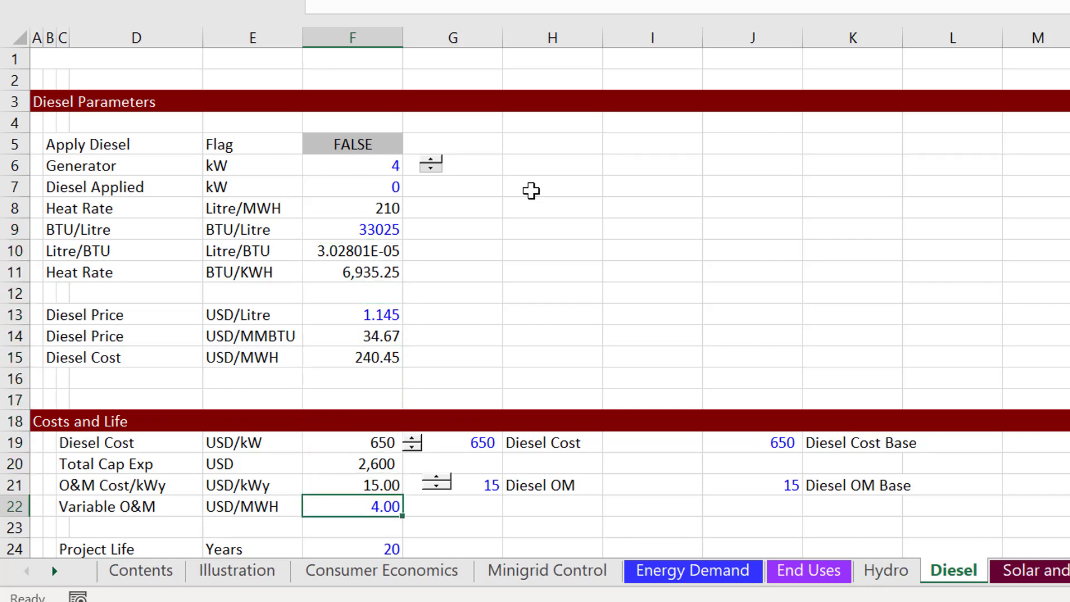
Open the Solar and Battery sheet and review its parameters, capital costs, O&M costs and alternative cost comparison
{"action": "key", "text": "ctrl+Page_Down"}
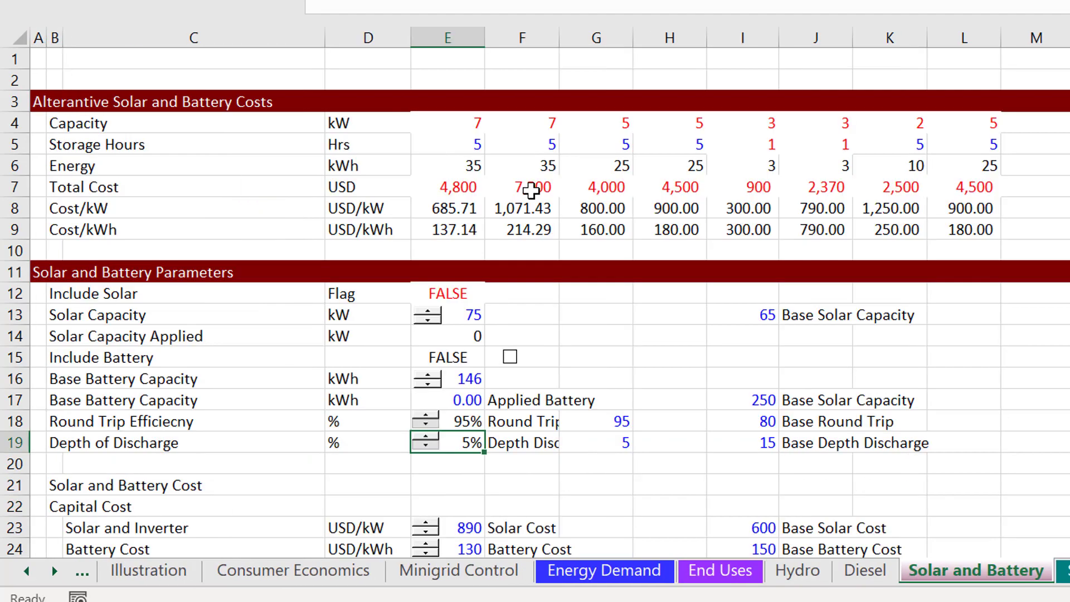
{"action": "key", "text": "Down"}
{"action": "key", "text": "Down"}
{"action": "key", "text": "Down"}
{"action": "key", "text": "Down"}
{"action": "key", "text": "Down"}
{"action": "key", "text": "Down"}
{"action": "key", "text": "Down"}
{"action": "key", "text": "Down"}
{"action": "key", "text": "Down"}
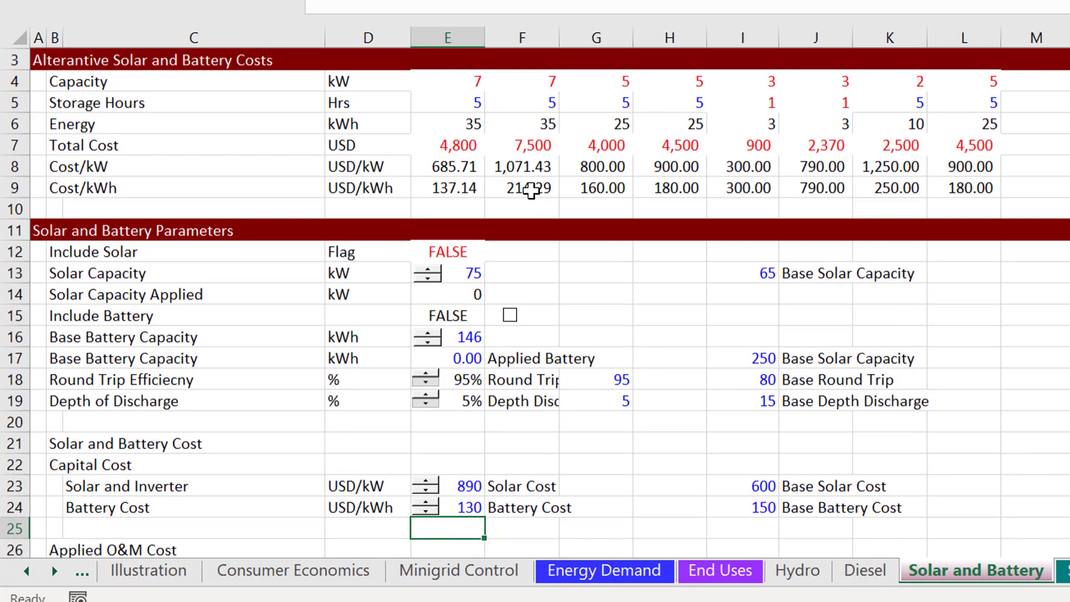
{"action": "key", "text": "Down"}
{"action": "key", "text": "Down"}
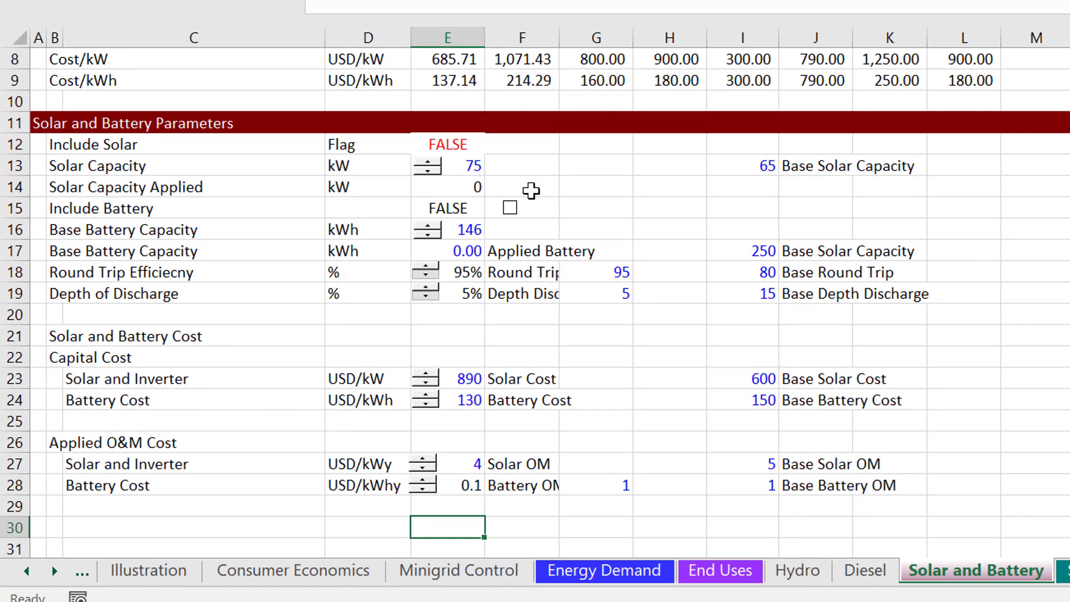
{"action": "key", "text": "Page_Up"}
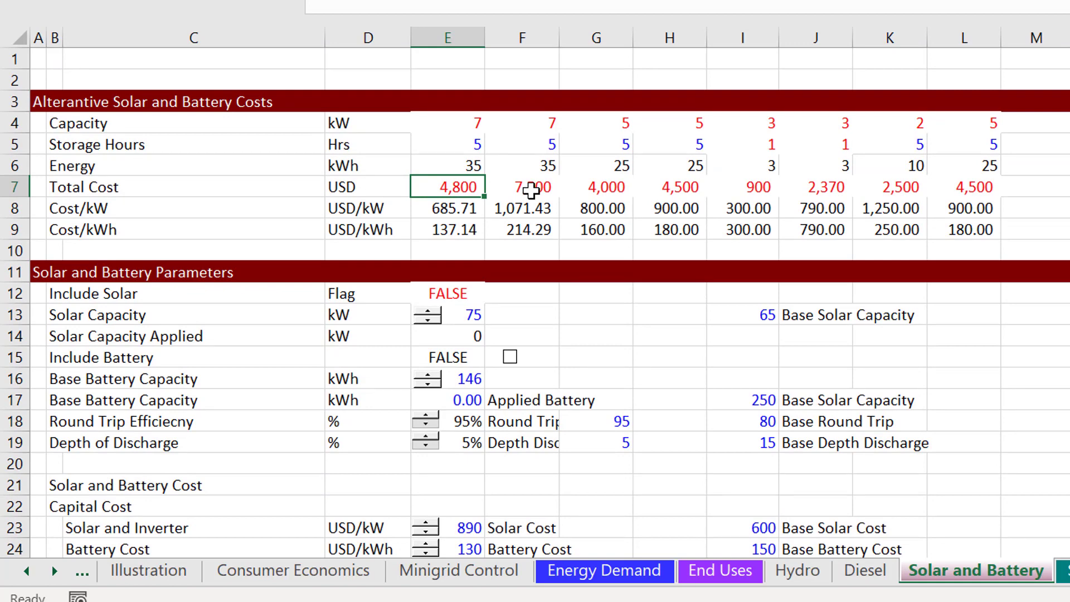
Select January High as the solar production profile on the Solar Production sheet
{"action": "key", "text": "ctrl+Page_Down"}
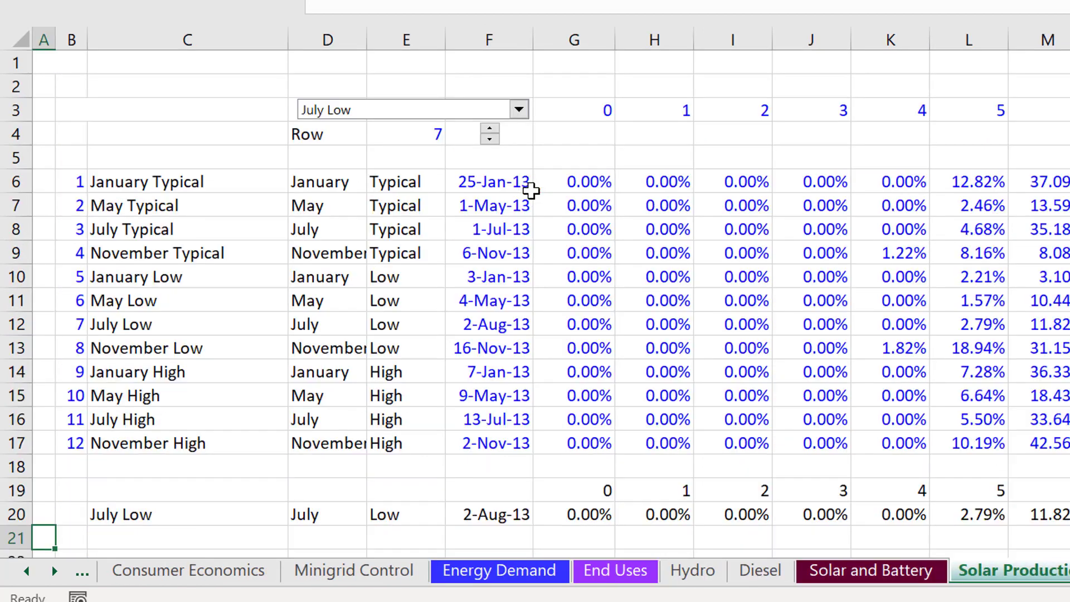
{"action": "left_click", "coordinate": [146, 91]}
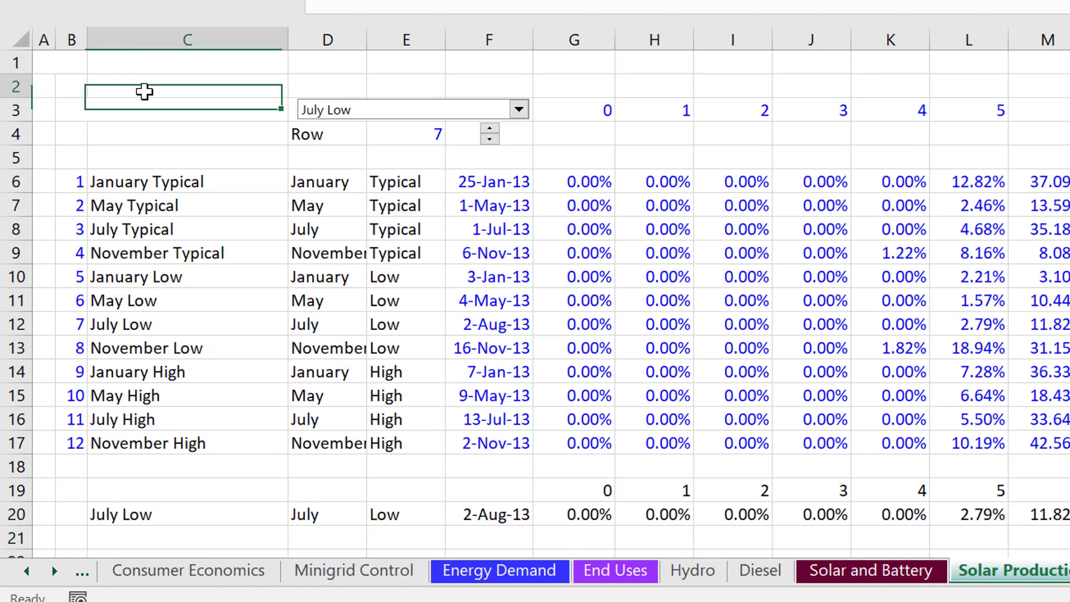
{"action": "left_click", "coordinate": [517, 110]}
{"action": "key", "text": "Down"}
{"action": "key", "text": "Down"}
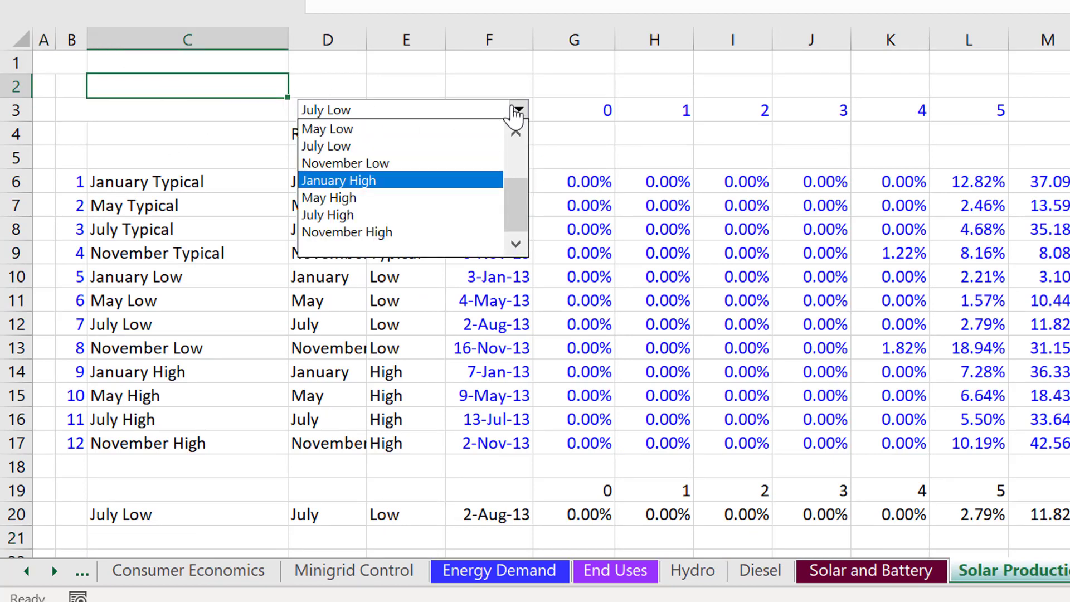
{"action": "key", "text": "Return"}
{"action": "left_click", "coordinate": [660, 76]}
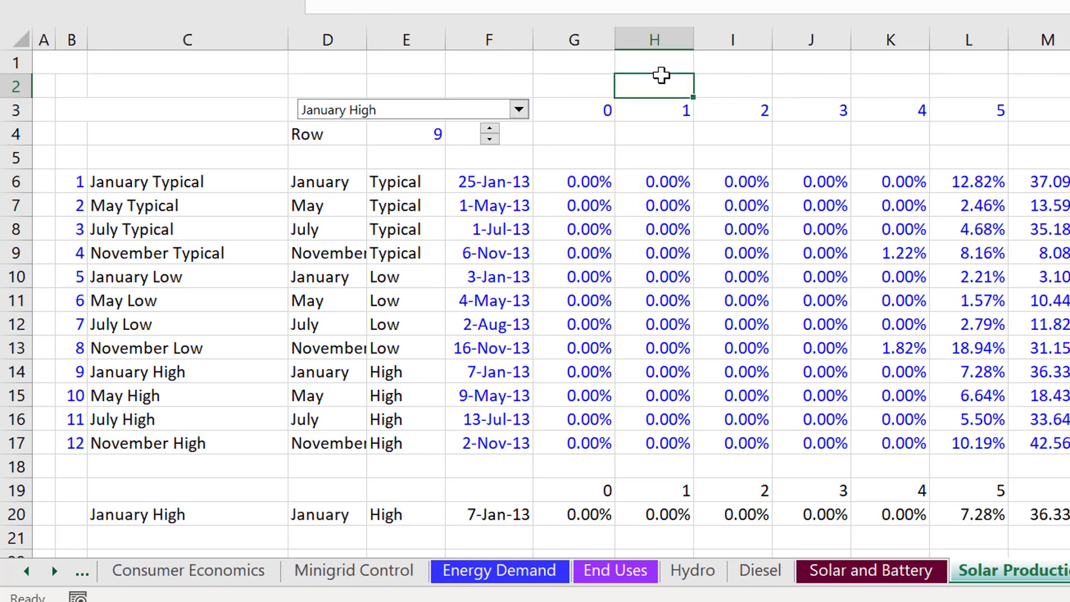
Look back over the Solar and Battery, Diesel and Hydro sheets and return to the Solar Production sheet
{"action": "key", "text": "ctrl+Page_Up"}
{"action": "key", "text": "ctrl+Page_Up"}
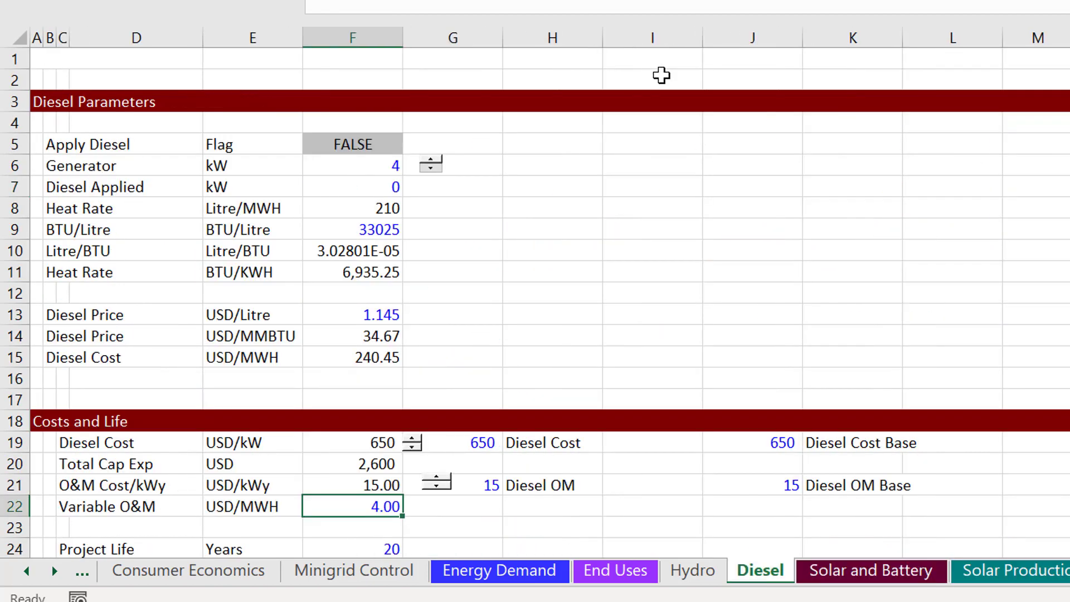
{"action": "key", "text": "ctrl+Page_Up"}
{"action": "key", "text": "ctrl+Page_Down"}
{"action": "key", "text": "ctrl+Page_Down"}
{"action": "key", "text": "ctrl+Page_Down"}
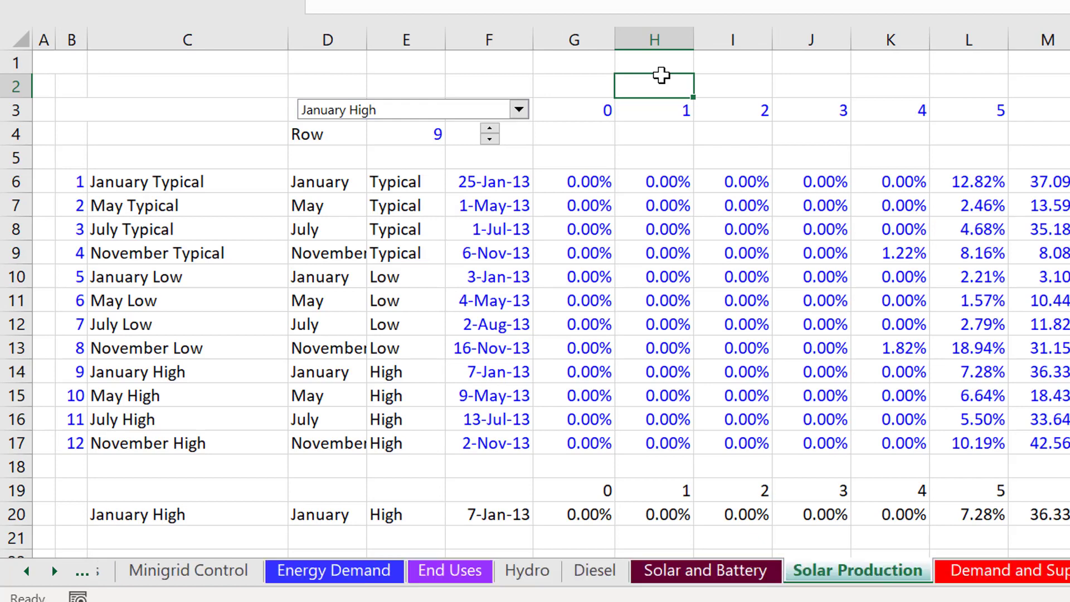
Open the Demand and Supply Dispatch sheet and examine the hour index rows at the start of its Graphs section
{"action": "key", "text": "ctrl+Page_Down"}
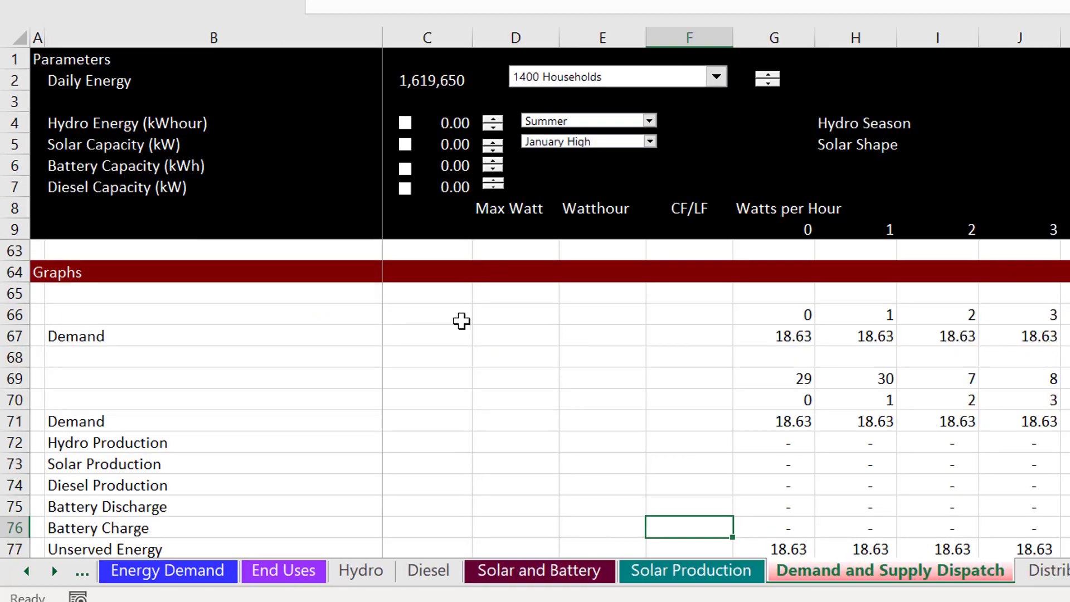
{"action": "left_click", "coordinate": [497, 343]}
{"action": "key", "text": "Home"}
{"action": "key", "text": "Page_Down"}
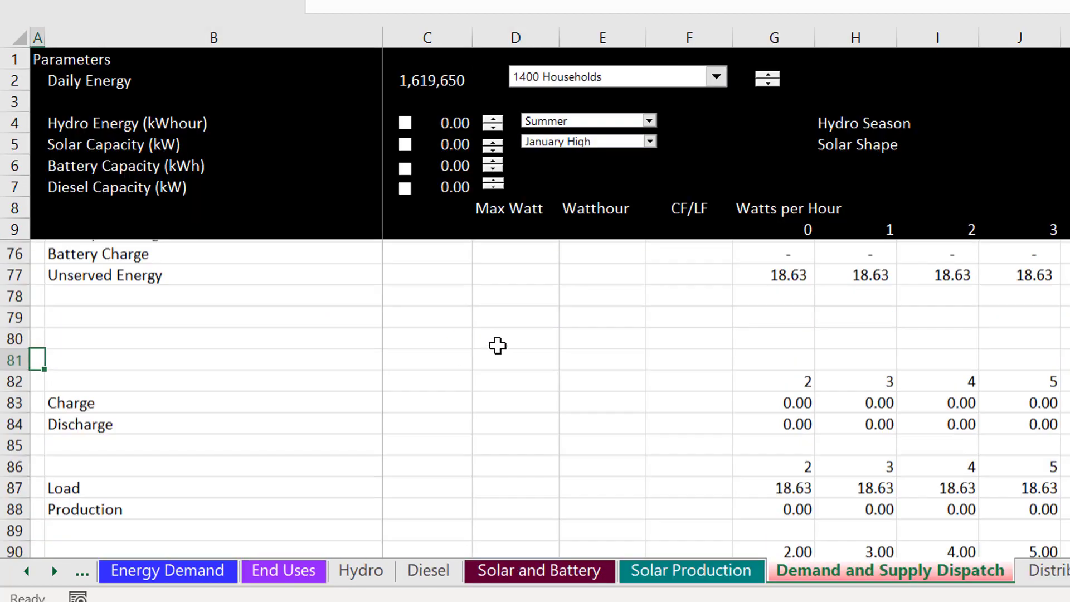
{"action": "key", "text": "Page_Up"}
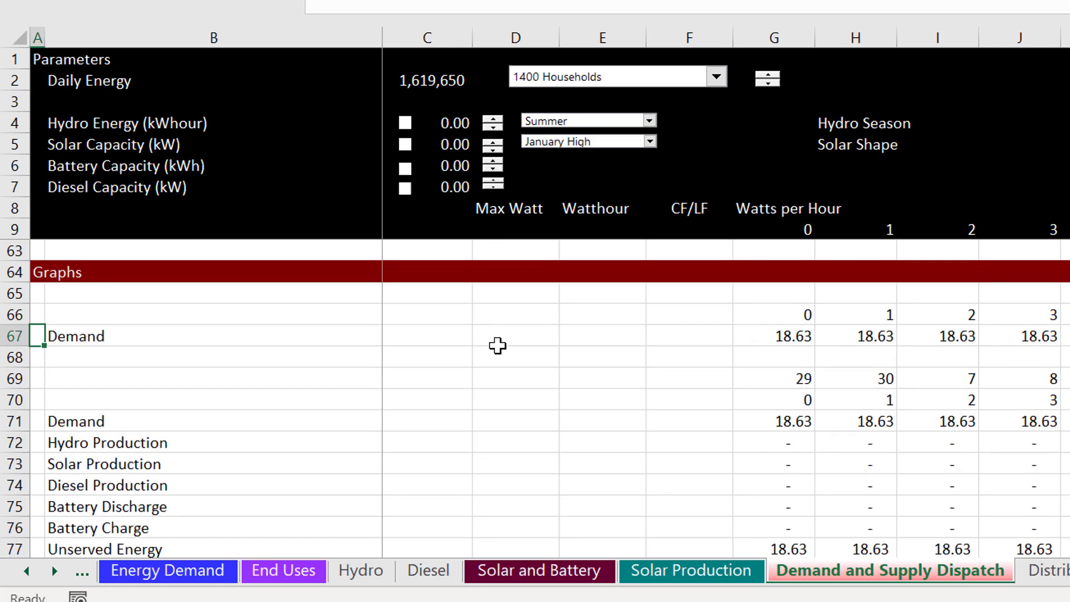
{"action": "key", "text": "Down"}
{"action": "key", "text": "Down"}
{"action": "key", "text": "Right"}
{"action": "key", "text": "Right"}
{"action": "key", "text": "Right"}
{"action": "key", "text": "Right"}
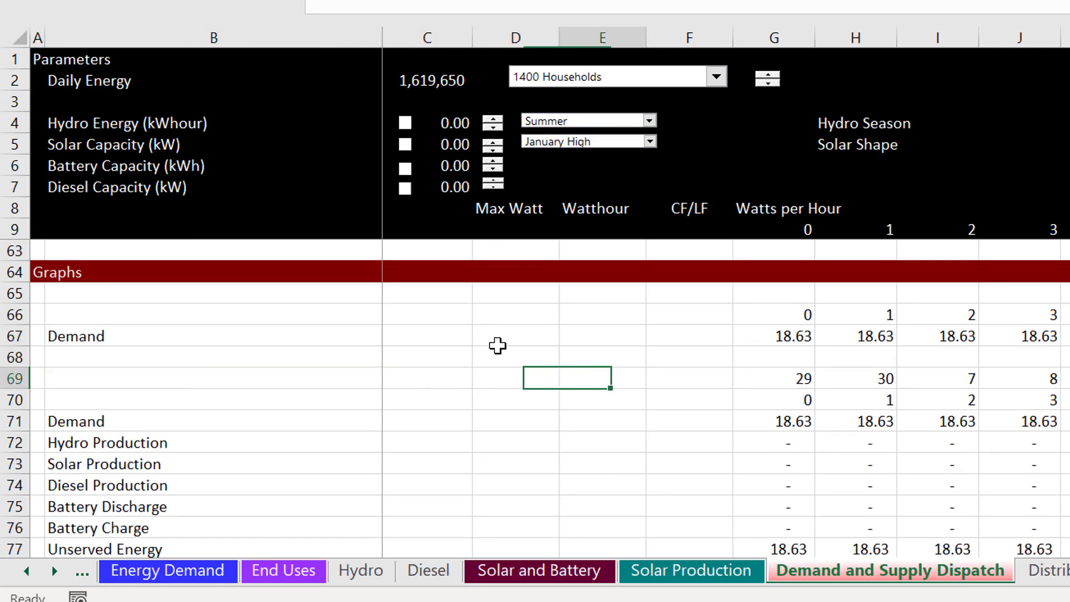
{"action": "key", "text": "Right"}
{"action": "key", "text": "Right"}
{"action": "key", "text": "Up"}
{"action": "key", "text": "Down"}
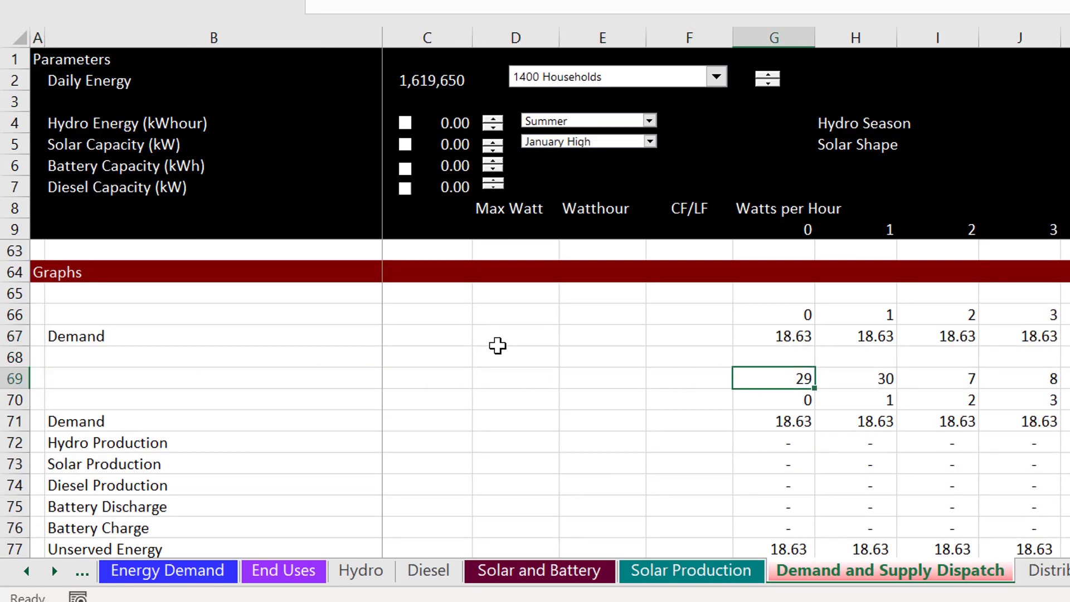
Go through the Graphs rows for demand, hydro, solar and diesel production, battery discharge and charge, and unserved energy
{"action": "key", "text": "Down"}
{"action": "key", "text": "Down"}
{"action": "key", "text": "Down"}
{"action": "key", "text": "Down"}
{"action": "key", "text": "Down"}
{"action": "key", "text": "Down"}
{"action": "key", "text": "Down"}
{"action": "key", "text": "Down"}
{"action": "key", "text": "Up"}
{"action": "key", "text": "Up"}
{"action": "key", "text": "Up"}
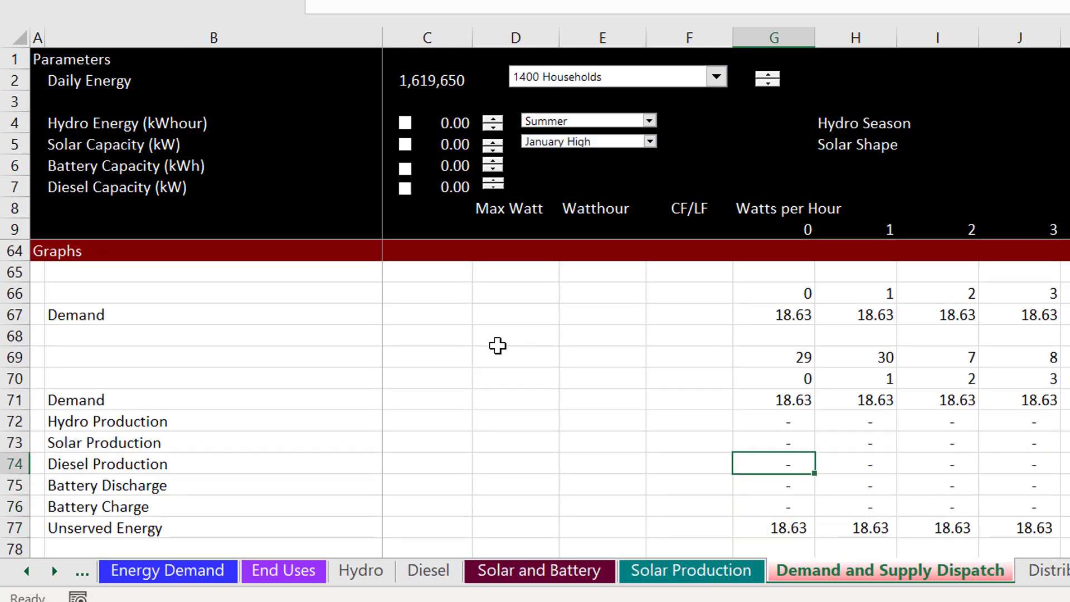
{"action": "key", "text": "Down"}
{"action": "key", "text": "Left"}
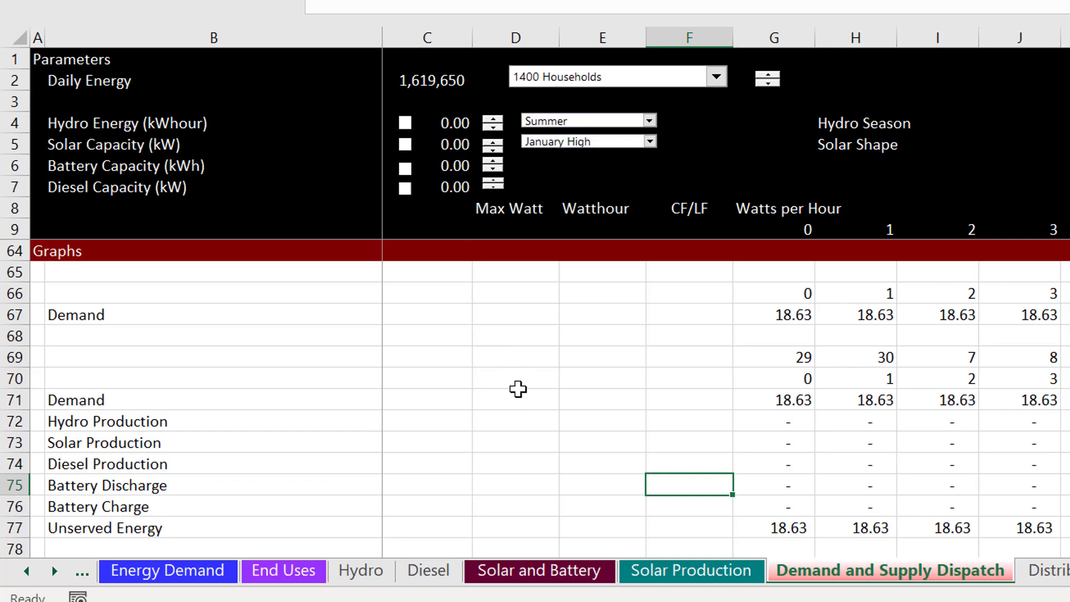
Examine the charge, discharge, load, production and battery balance rows below the main graph data
{"action": "key", "text": "Page_Down"}
{"action": "key", "text": "Page_Up"}
{"action": "key", "text": "Page_Down"}
{"action": "key", "text": "Up"}
{"action": "key", "text": "Up"}
{"action": "key", "text": "Up"}
{"action": "key", "text": "Up"}
{"action": "key", "text": "Up"}
{"action": "key", "text": "Up"}
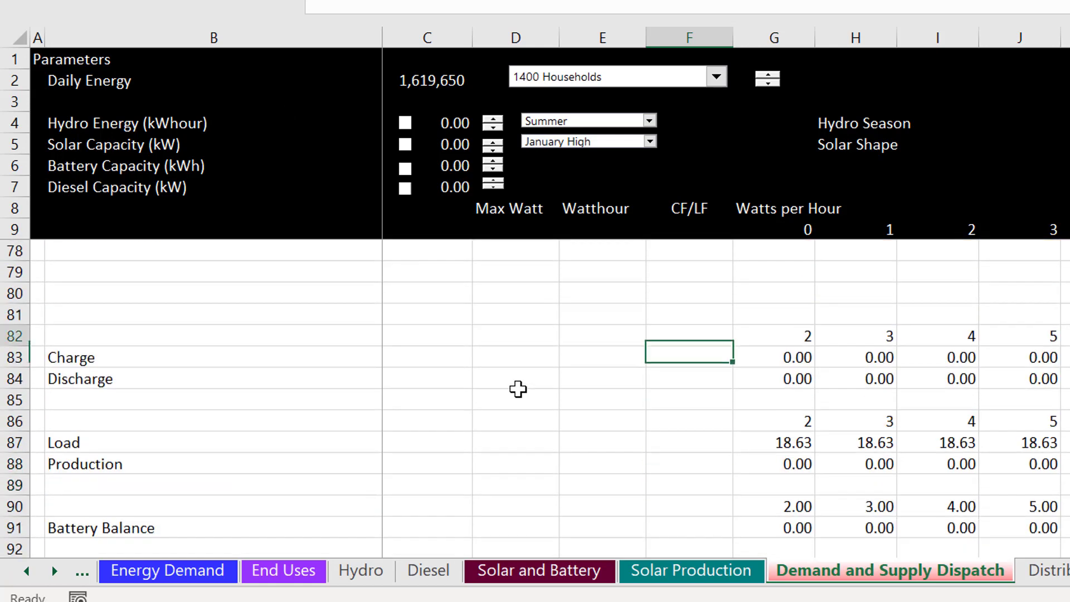
{"action": "key", "text": "Up"}
{"action": "key", "text": "Up"}
{"action": "key", "text": "Up"}
{"action": "key", "text": "Up"}
{"action": "key", "text": "Up"}
{"action": "key", "text": "Up"}
{"action": "key", "text": "Up"}
{"action": "key", "text": "Up"}
{"action": "key", "text": "Up"}
{"action": "key", "text": "Up"}
{"action": "key", "text": "Up"}
Delete the empty rows 78 to 80 below Unserved Energy on the Demand and Supply Dispatch sheet
{"action": "key", "text": "Down"}
{"action": "key", "text": "Down"}
{"action": "key", "text": "Down"}
{"action": "key", "text": "Down"}
{"action": "key", "text": "Down"}
{"action": "key", "text": "Down"}
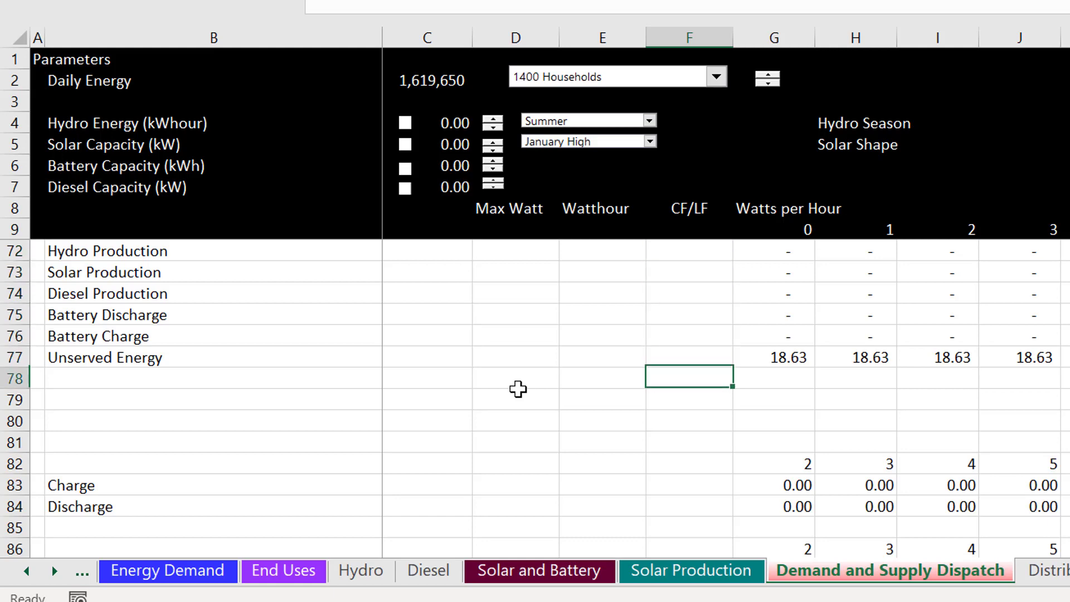
{"action": "key", "text": "shift+space"}
{"action": "key", "text": "shift+Down"}
{"action": "key", "text": "shift+Down"}
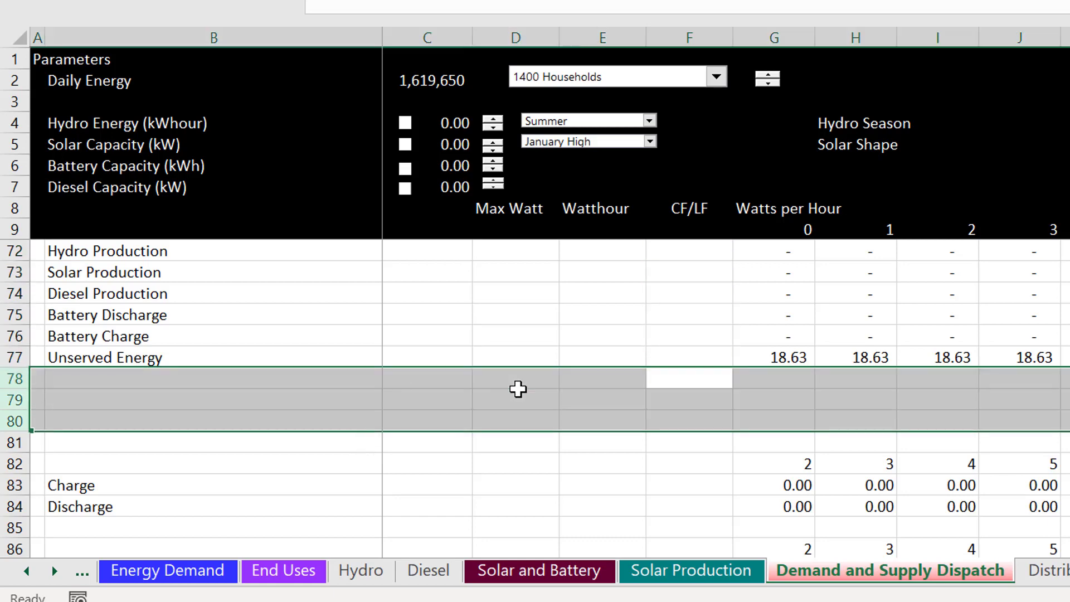
{"action": "key", "text": "ctrl+minus"}
Return to the Chronological Analysis section and go through its rows from renewable production to the first charge period
{"action": "key", "text": "Page_Up"}
{"action": "key", "text": "Page_Up"}
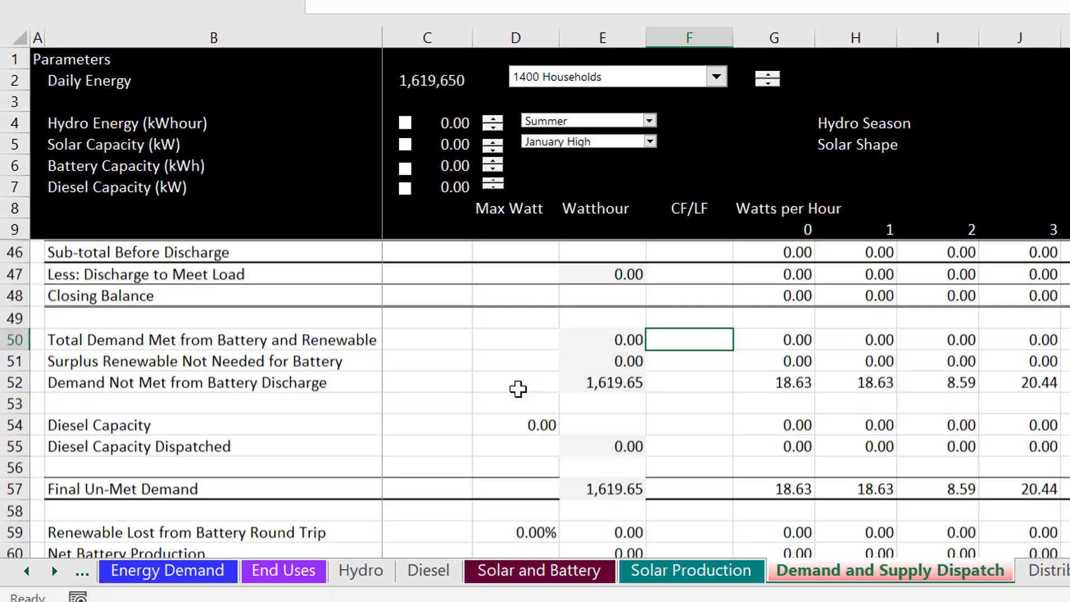
{"action": "key", "text": "Page_Up"}
{"action": "key", "text": "Page_Up"}
{"action": "key", "text": "Page_Up"}
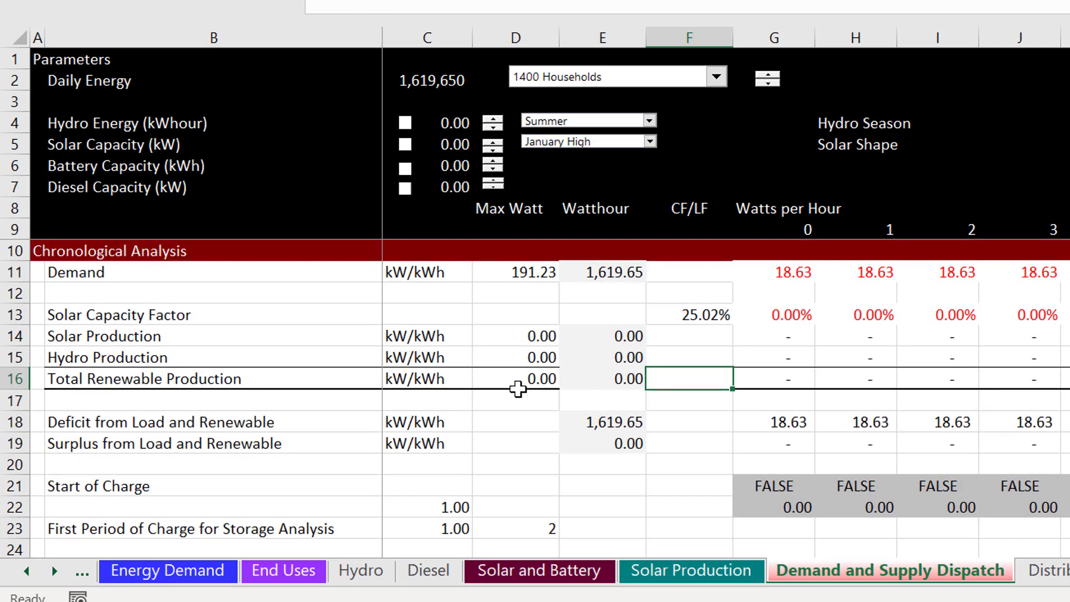
{"action": "key", "text": "Down"}
{"action": "key", "text": "Down"}
{"action": "key", "text": "Down"}
{"action": "key", "text": "Down"}
{"action": "key", "text": "Down"}
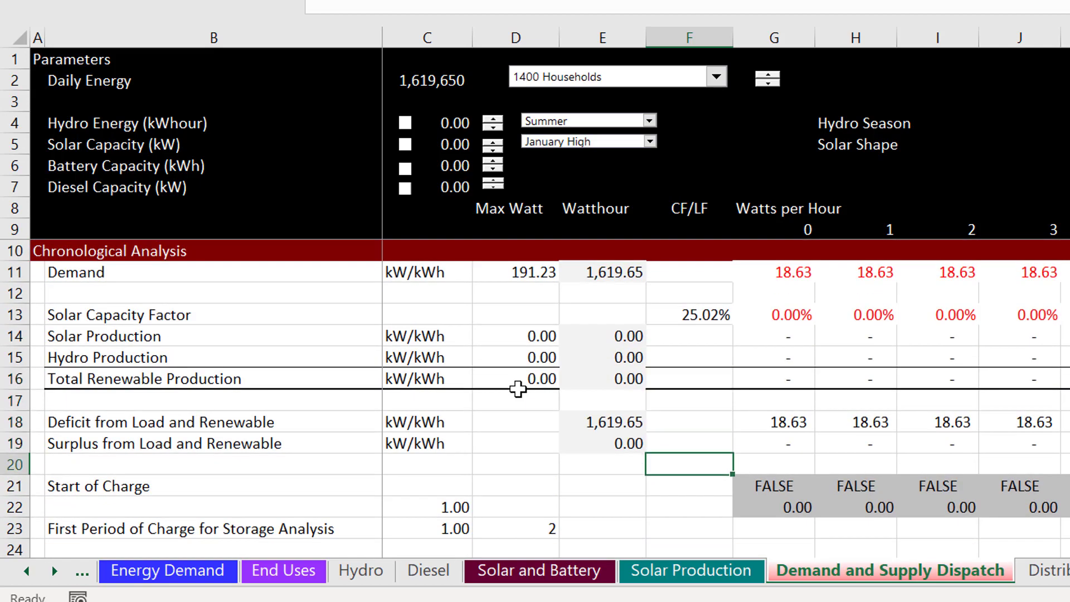
{"action": "key", "text": "Down"}
{"action": "key", "text": "Down"}
{"action": "key", "text": "Down"}
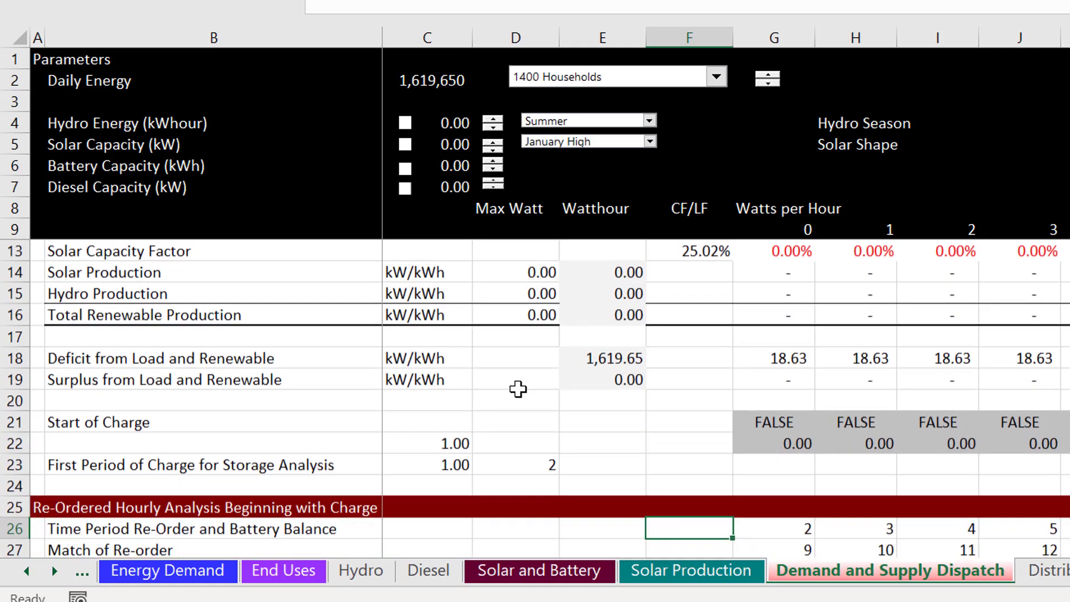
Examine the Deficit from Load and Renewable and Surplus from Load and Renewable rows
{"action": "key", "text": "Up"}
{"action": "key", "text": "Up"}
{"action": "key", "text": "Up"}
{"action": "key", "text": "Up"}
{"action": "key", "text": "Up"}
{"action": "key", "text": "Up"}
{"action": "scroll", "coordinate": [517, 389], "scroll_direction": "up", "scroll_amount": 1}
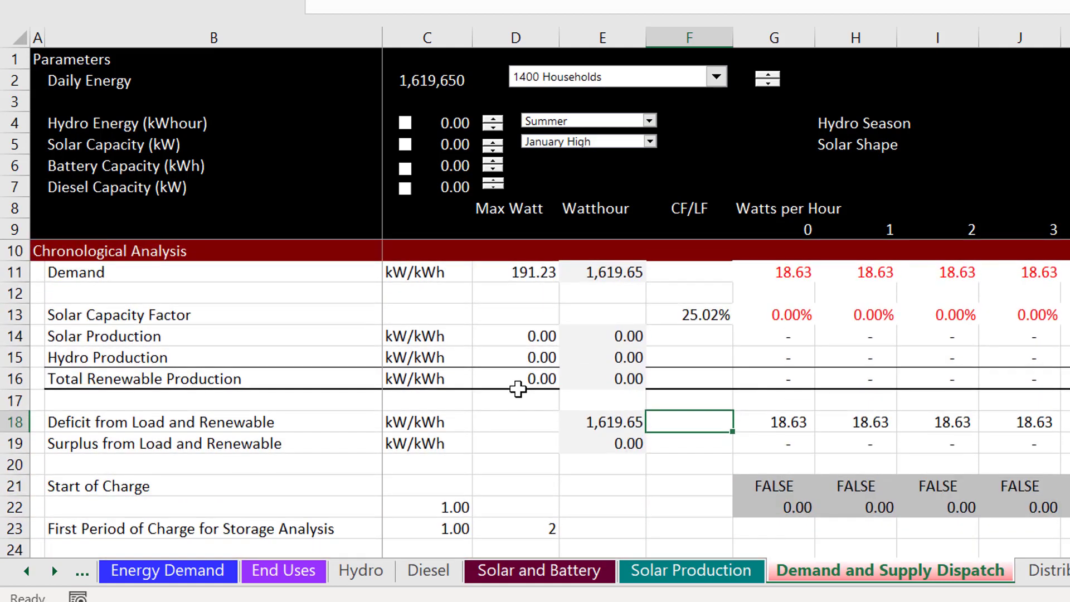
{"action": "key", "text": "Down"}
{"action": "key", "text": "Up"}
{"action": "key", "text": "Down"}
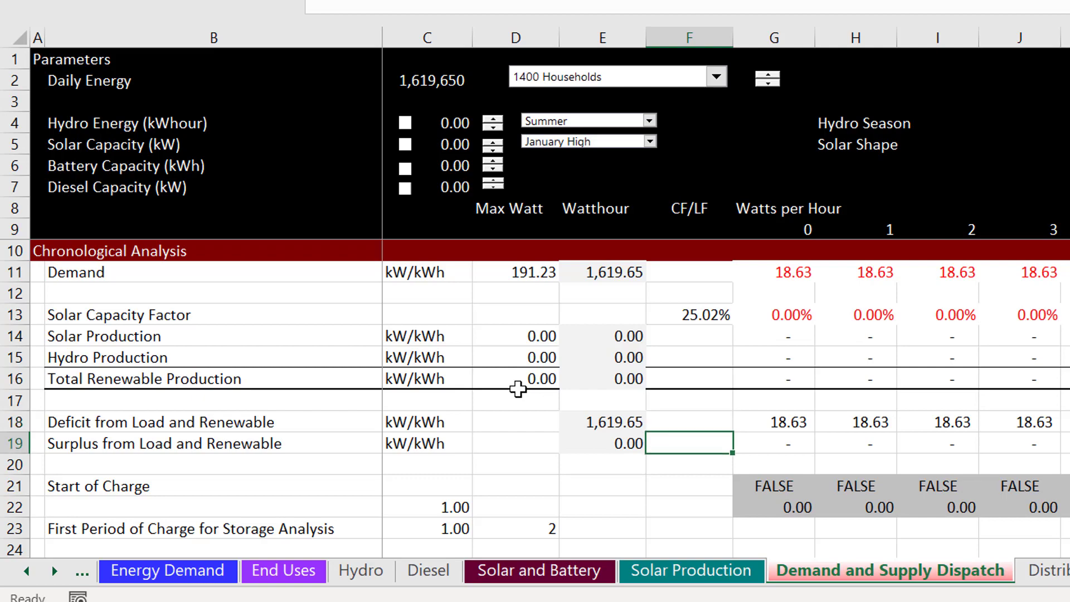
Go through the start of charge rows and the Re-Ordered Hourly Analysis down to Maximum Battery Storage Balance
{"action": "key", "text": "Down"}
{"action": "key", "text": "Down"}
{"action": "key", "text": "Down"}
{"action": "key", "text": "Down"}
{"action": "key", "text": "Down"}
{"action": "key", "text": "Down"}
{"action": "key", "text": "Down"}
{"action": "key", "text": "Down"}
{"action": "key", "text": "Down"}
{"action": "key", "text": "Down"}
{"action": "key", "text": "Down"}
{"action": "key", "text": "Down"}
{"action": "key", "text": "Down"}
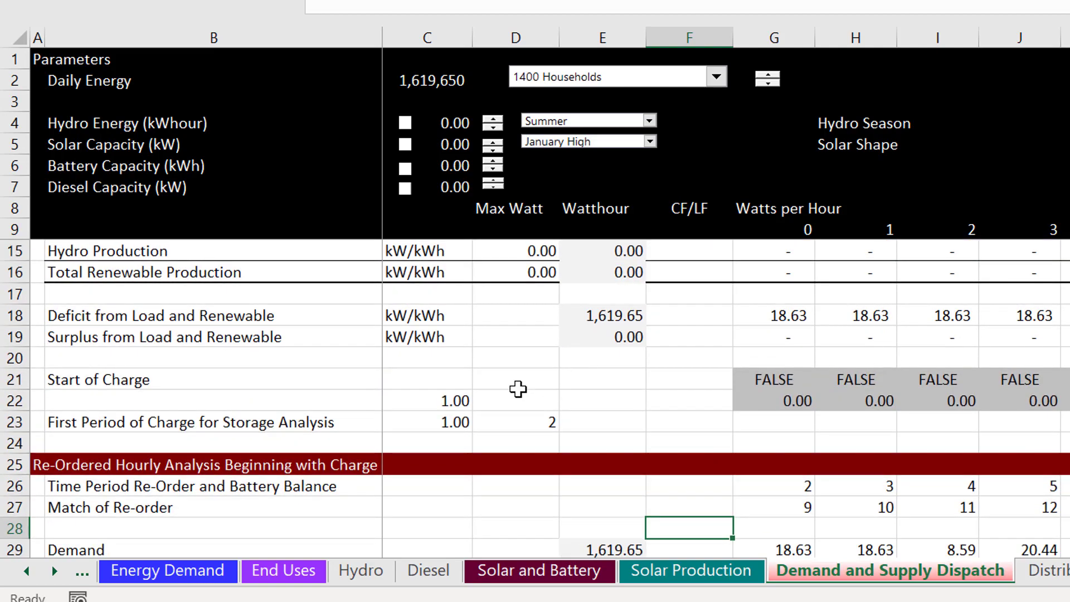
{"action": "key", "text": "Down"}
{"action": "key", "text": "Down"}
{"action": "key", "text": "Down"}
{"action": "key", "text": "Down"}
{"action": "key", "text": "Down"}
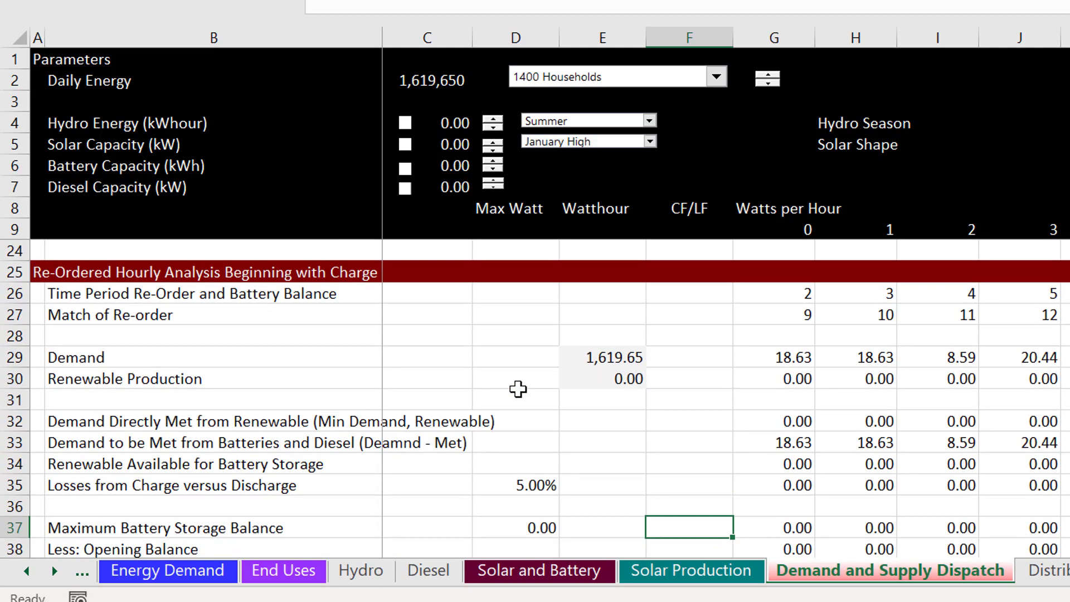
Examine the re-ordered hourly demand, renewable production, demand directly met and renewable available for battery storage rows
{"action": "key", "text": "Up"}
{"action": "key", "text": "Up"}
{"action": "key", "text": "Up"}
{"action": "key", "text": "Up"}
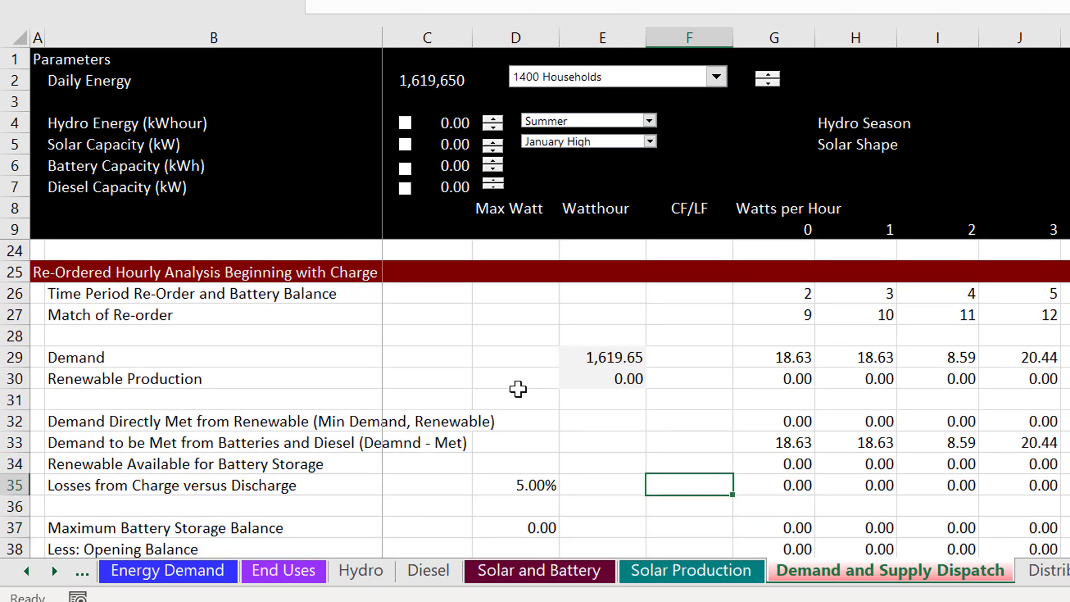
{"action": "key", "text": "Up"}
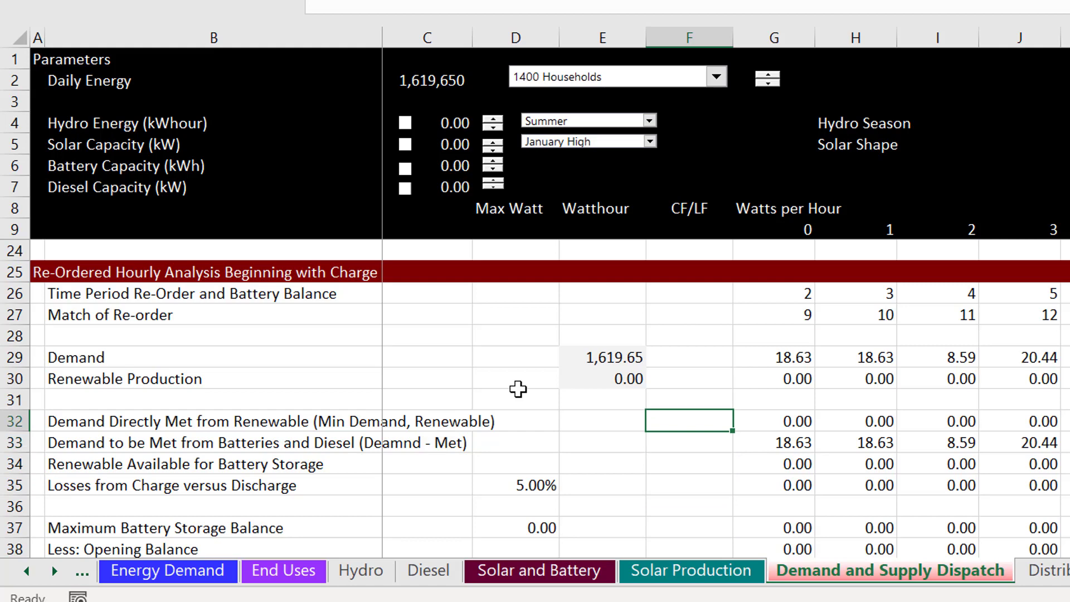
{"action": "key", "text": "Up"}
{"action": "key", "text": "Up"}
{"action": "key", "text": "Up"}
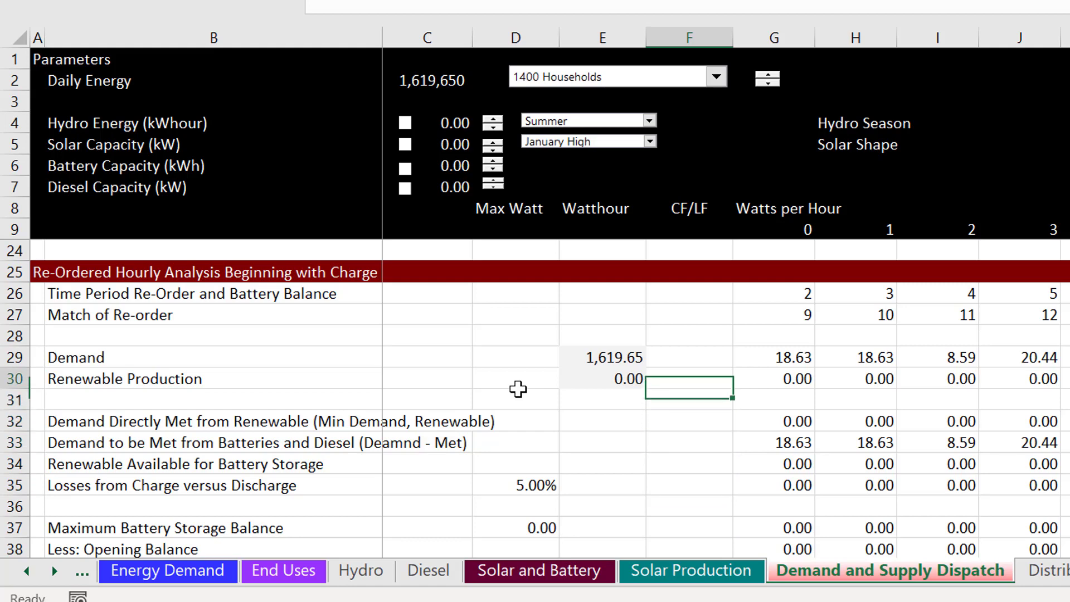
{"action": "key", "text": "Right"}
{"action": "key", "text": "Right"}
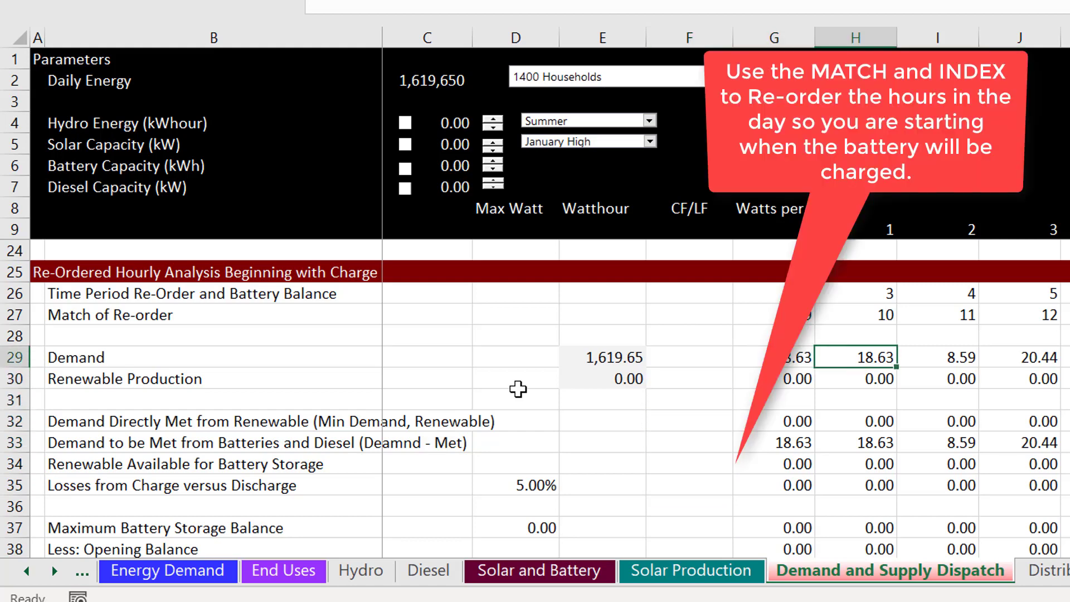
{"action": "key", "text": "Down"}
{"action": "key", "text": "Down"}
{"action": "key", "text": "Down"}
{"action": "key", "text": "Down"}
{"action": "key", "text": "Down"}
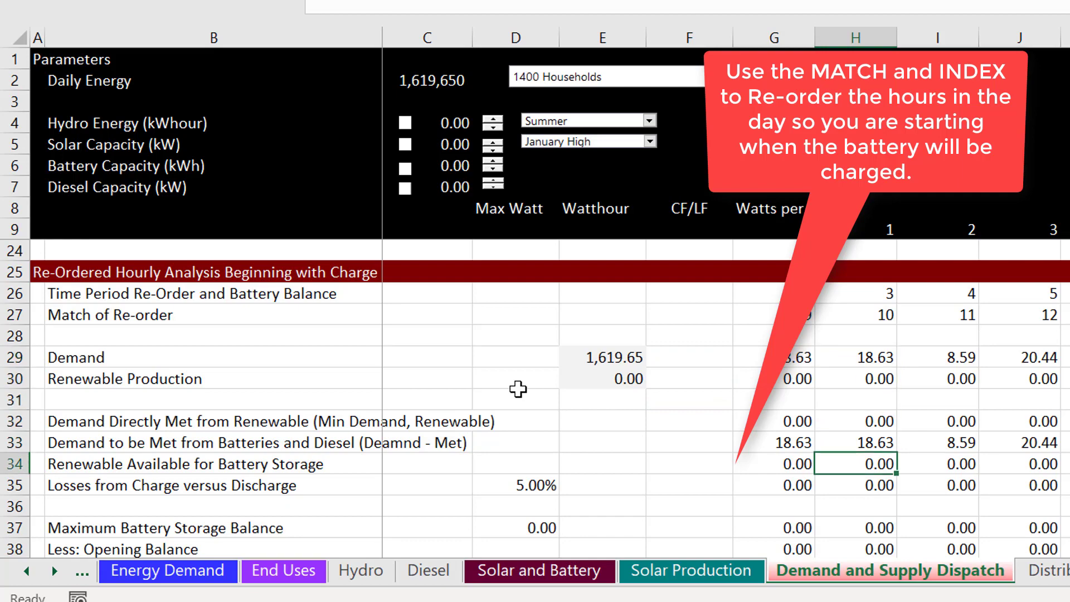
Go through the battery charging and balance rows from charge losses down to Less: Discharge to Meet Load
{"action": "key", "text": "Down"}
{"action": "key", "text": "Down"}
{"action": "key", "text": "Down"}
{"action": "key", "text": "Down"}
{"action": "key", "text": "Down"}
{"action": "key", "text": "Down"}
{"action": "key", "text": "Down"}
{"action": "key", "text": "Down"}
{"action": "key", "text": "Down"}
{"action": "key", "text": "Down"}
{"action": "key", "text": "Down"}
{"action": "key", "text": "Down"}
{"action": "key", "text": "Down"}
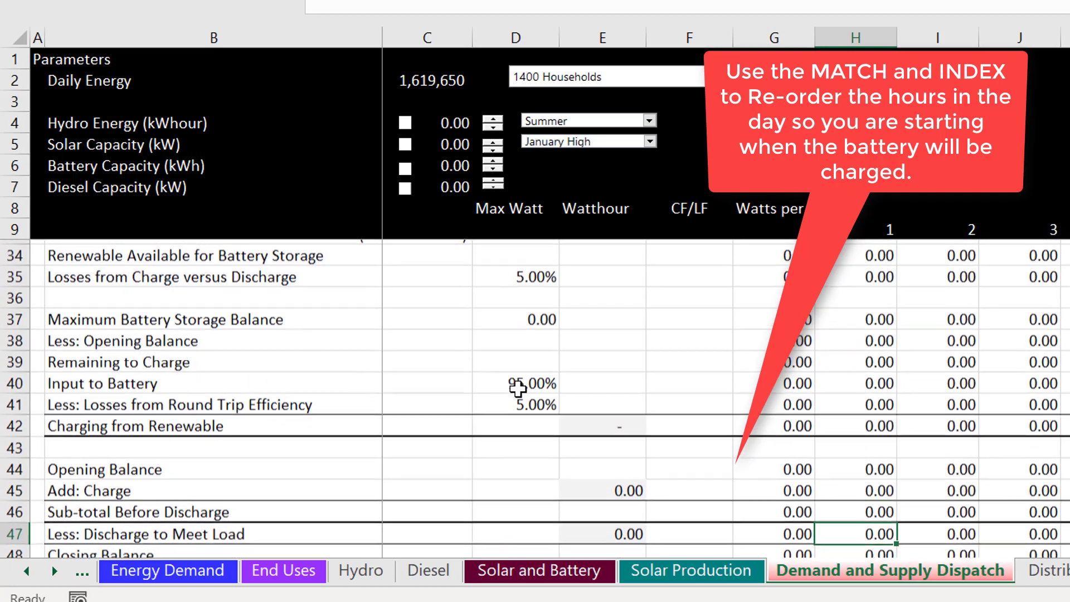
Review the closing balance, demand met from battery and renewable, surplus, and diesel capacity and dispatch rows
{"action": "key", "text": "Down"}
{"action": "key", "text": "Down"}
{"action": "key", "text": "Down"}
{"action": "key", "text": "Down"}
{"action": "key", "text": "Down"}
{"action": "key", "text": "Down"}
{"action": "key", "text": "Down"}
{"action": "key", "text": "Down"}
{"action": "key", "text": "Down"}
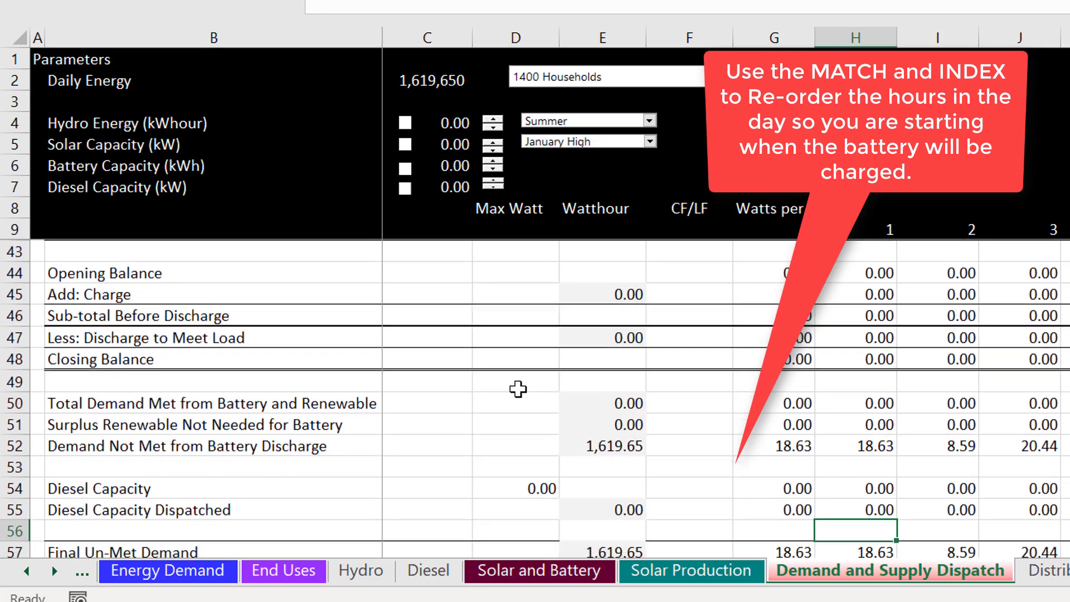
{"action": "key", "text": "Down"}
{"action": "key", "text": "Up"}
{"action": "key", "text": "Up"}
{"action": "key", "text": "Up"}
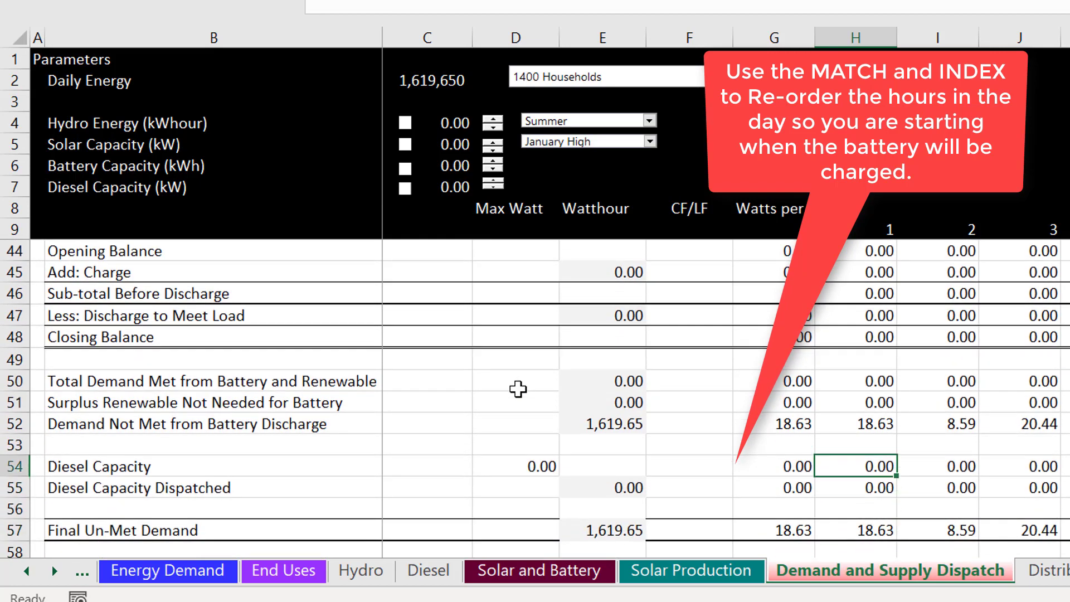
Go through the final un-met demand, battery round-trip loss, wasted renewable energy and total demand met rows down to Graphs
{"action": "key", "text": "Down"}
{"action": "key", "text": "Down"}
{"action": "key", "text": "Down"}
{"action": "key", "text": "Down"}
{"action": "key", "text": "Down"}
{"action": "key", "text": "Down"}
{"action": "key", "text": "Down"}
{"action": "key", "text": "Down"}
{"action": "key", "text": "Down"}
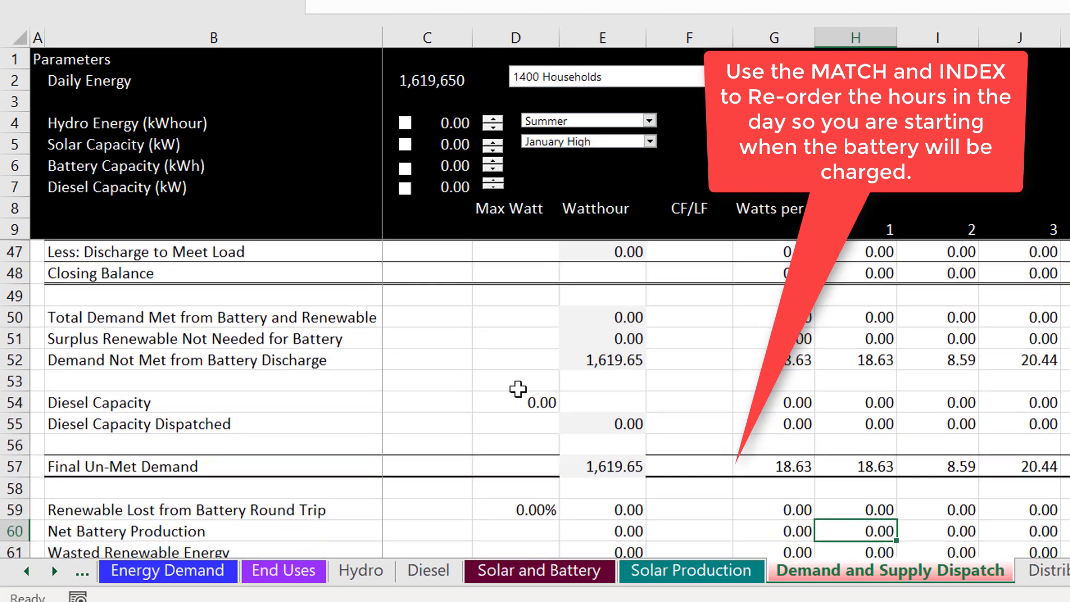
{"action": "key", "text": "Down"}
{"action": "key", "text": "Down"}
{"action": "key", "text": "Down"}
{"action": "key", "text": "Down"}
{"action": "key", "text": "Down"}
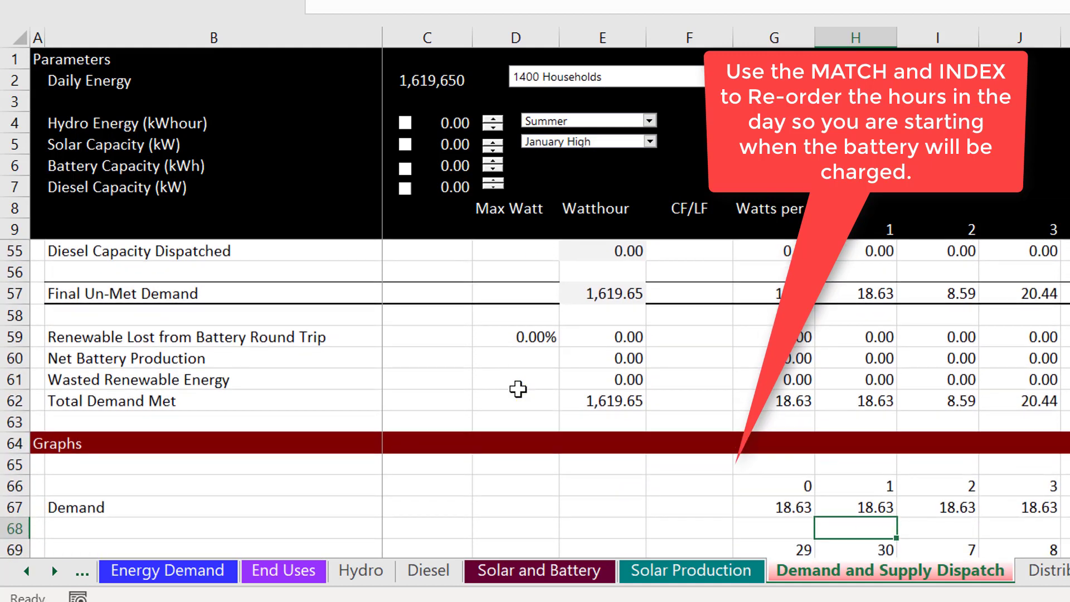
Look over the Distribution and Financing Assumptions sheets, and the distribution, pricing and capital expenditure sections of the Financial Model sheet
{"action": "key", "text": "ctrl+Page_Down"}
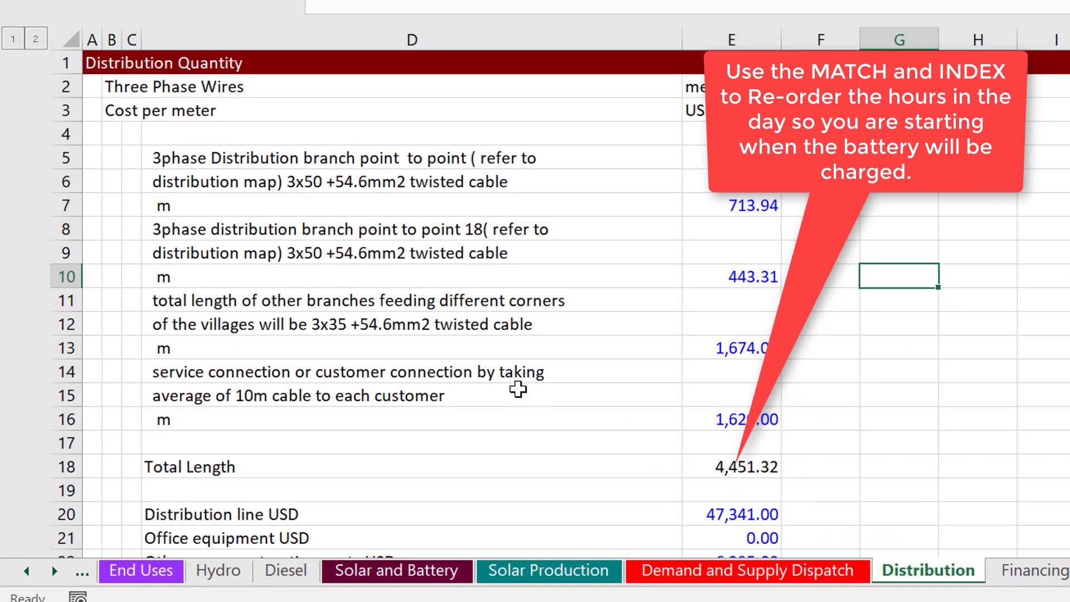
{"action": "key", "text": "ctrl+Page_Down"}
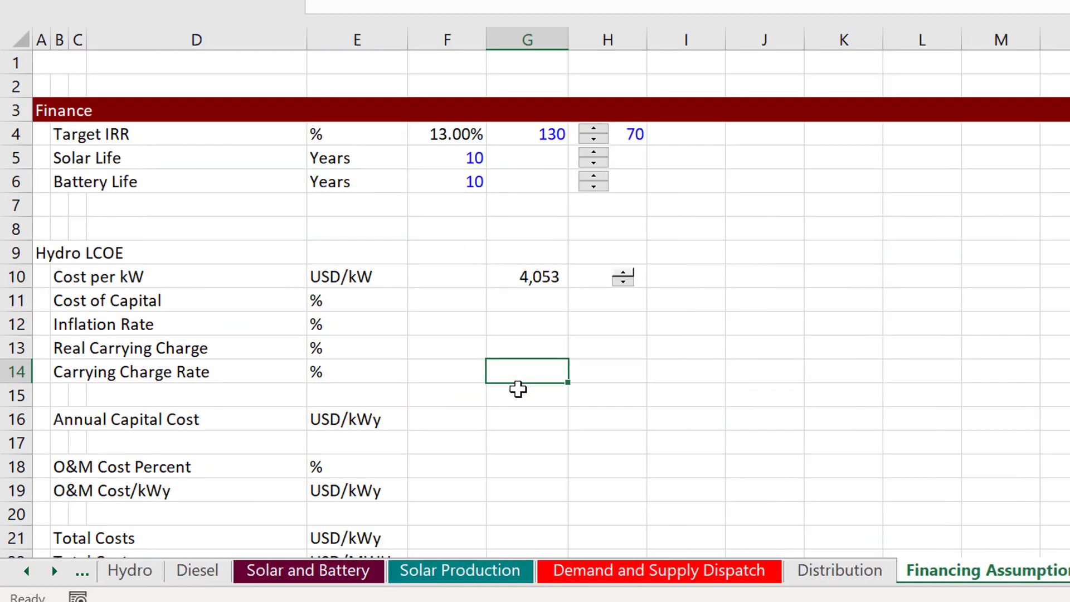
{"action": "key", "text": "ctrl+Page_Down"}
{"action": "key", "text": "Page_Down"}
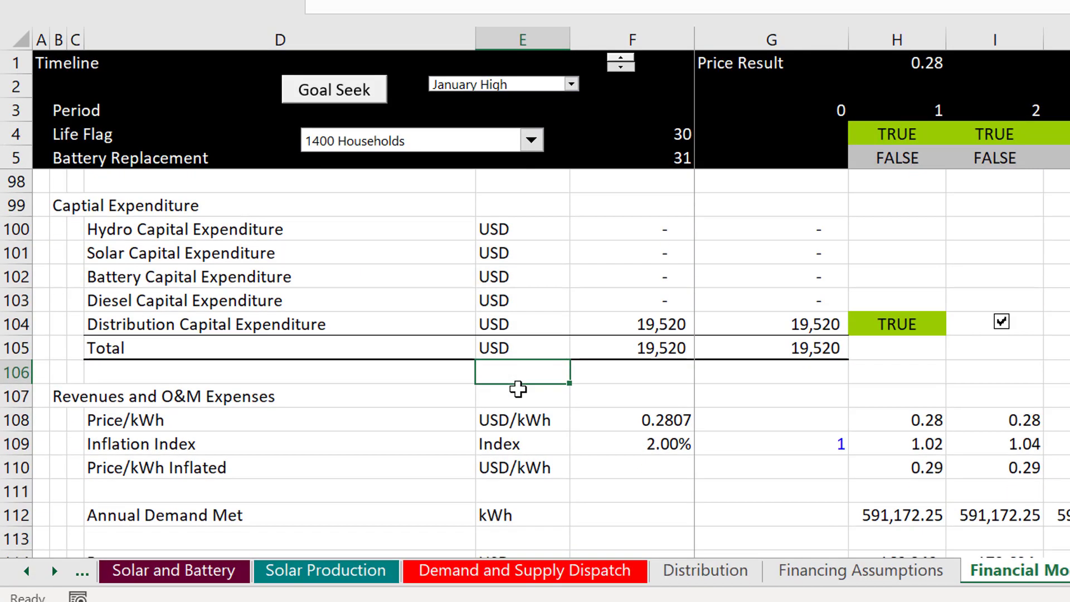
{"action": "key", "text": "Page_Up"}
{"action": "key", "text": "Page_Up"}
{"action": "key", "text": "Page_Up"}
{"action": "key", "text": "Page_Up"}
{"action": "key", "text": "Page_Down"}
{"action": "key", "text": "Page_Down"}
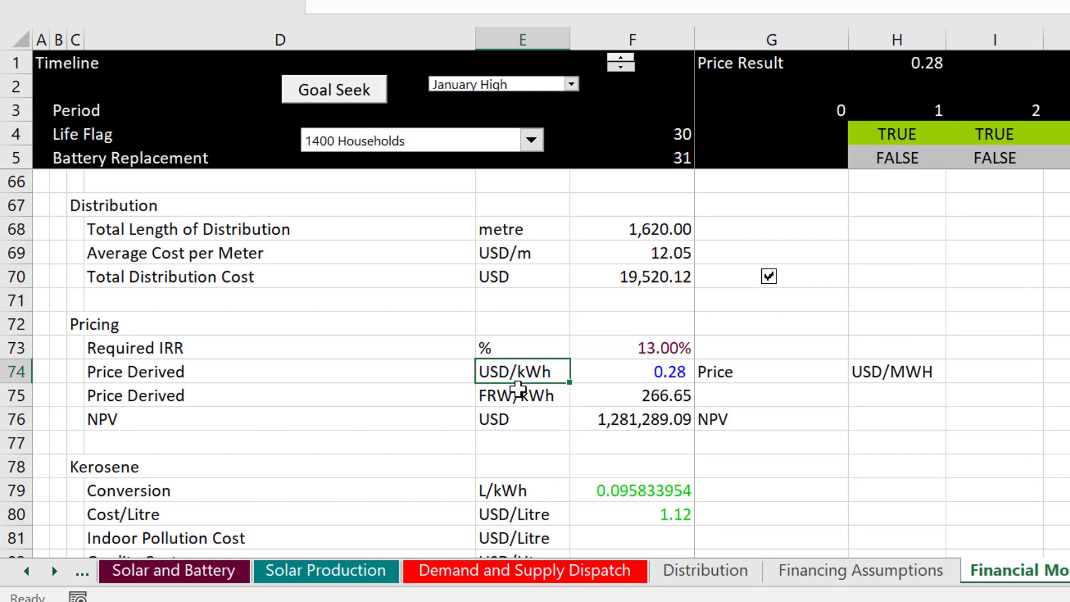
Go back through the supply and demand sheets to the charts and price summary on the Consumer Economics sheet
{"action": "key", "text": "ctrl+Page_Up"}
{"action": "key", "text": "ctrl+Page_Up"}
{"action": "key", "text": "ctrl+Page_Up"}
{"action": "key", "text": "ctrl+Page_Up"}
{"action": "key", "text": "ctrl+Page_Up"}
{"action": "key", "text": "ctrl+Page_Up"}
{"action": "key", "text": "ctrl+Page_Up"}
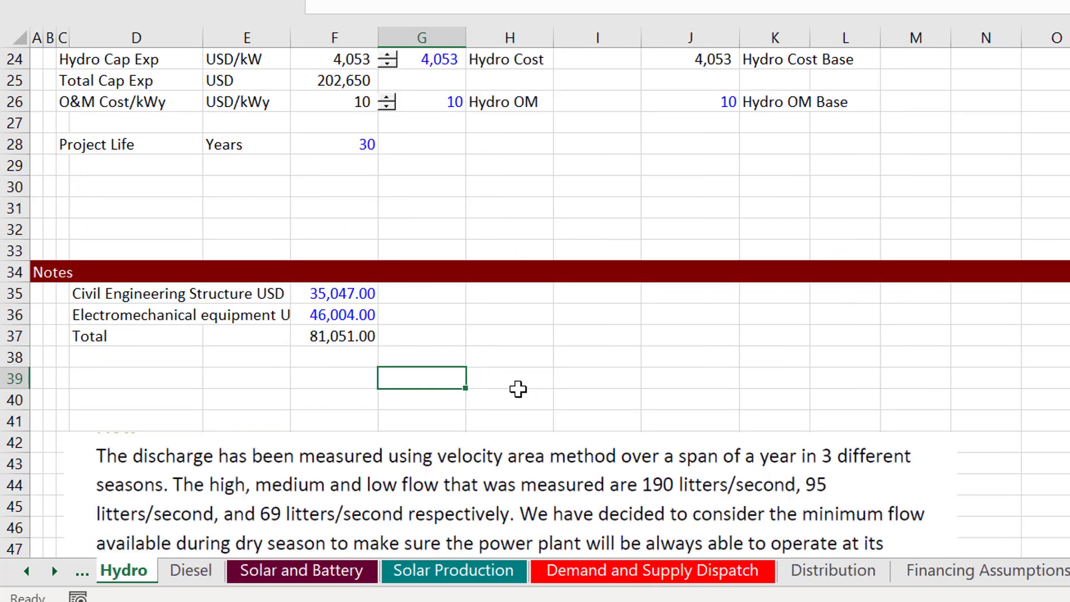
{"action": "key", "text": "ctrl+Page_Up"}
{"action": "key", "text": "ctrl+Page_Up"}
{"action": "key", "text": "ctrl+Page_Up"}
{"action": "key", "text": "ctrl+Page_Up"}
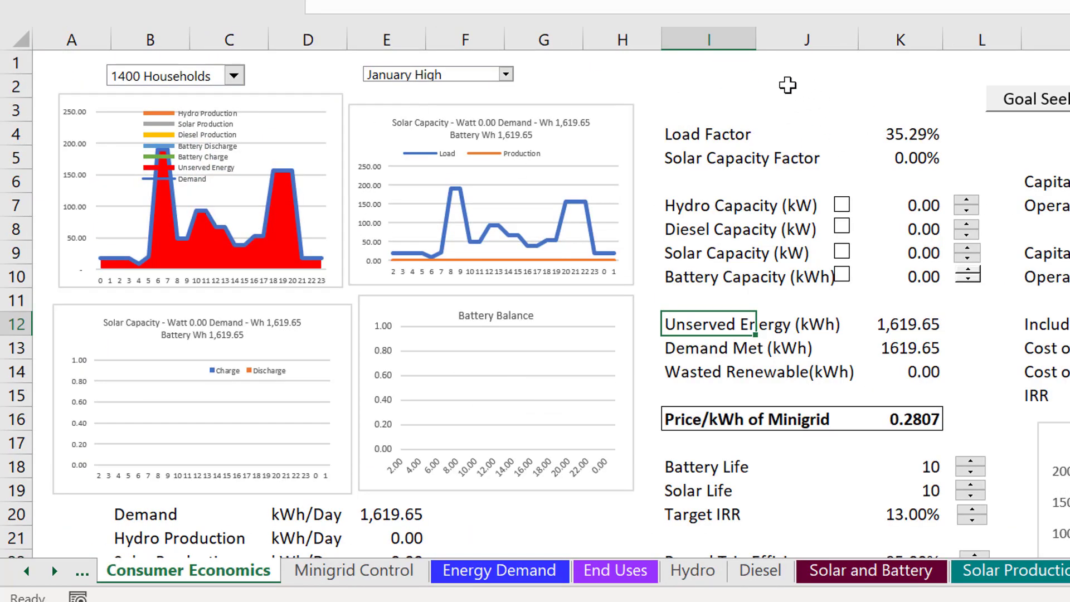
Look over the Minigrid Control and End Uses sheets, and the Alternate Village Profiles table on the Energy Demand sheet
{"action": "left_click", "coordinate": [759, 110]}
{"action": "key", "text": "ctrl+Page_Down"}
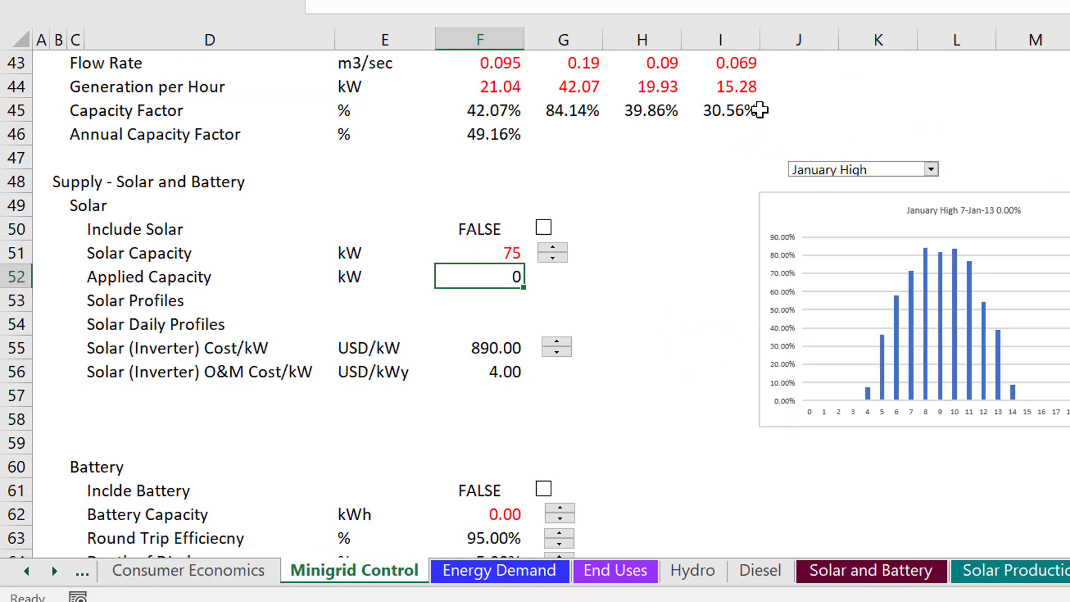
{"action": "key", "text": "ctrl+Page_Down"}
{"action": "key", "text": "ctrl+Page_Down"}
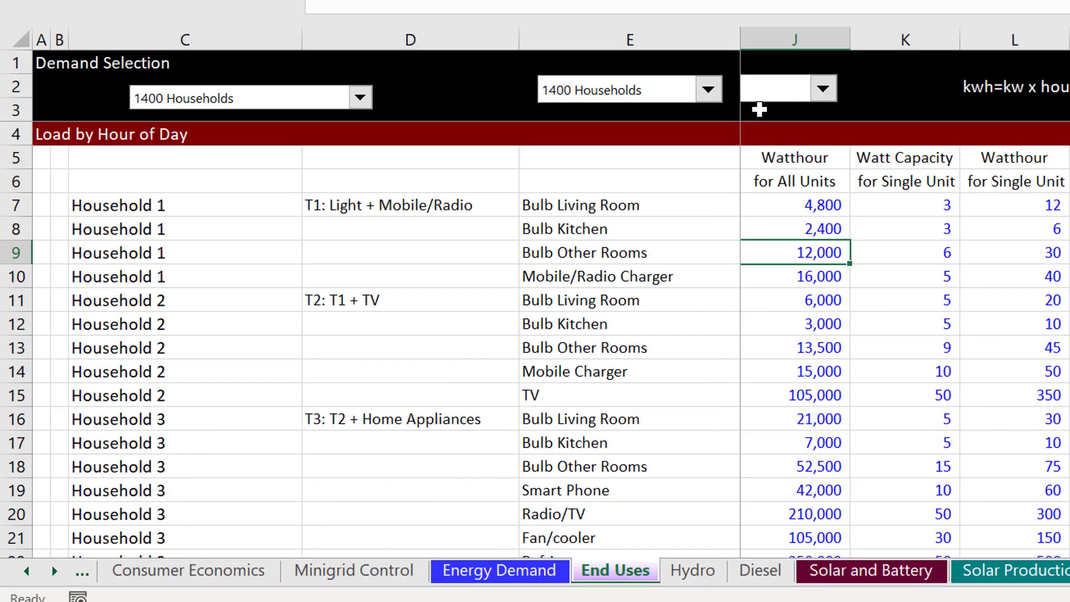
{"action": "key", "text": "ctrl+Page_Up"}
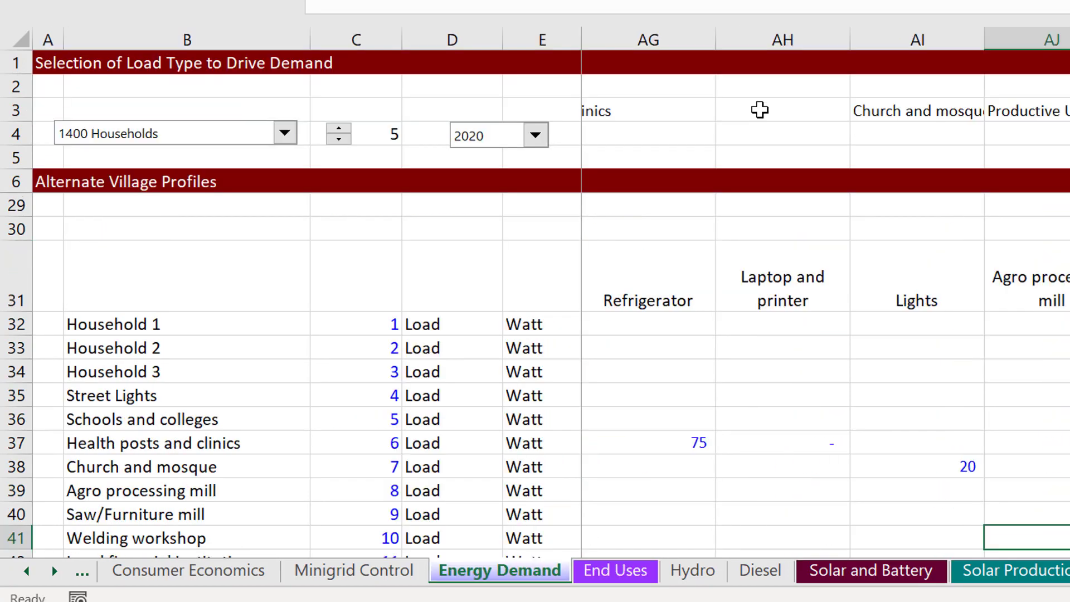
{"action": "key", "text": "Page_Up"}
{"action": "key", "text": "Page_Up"}
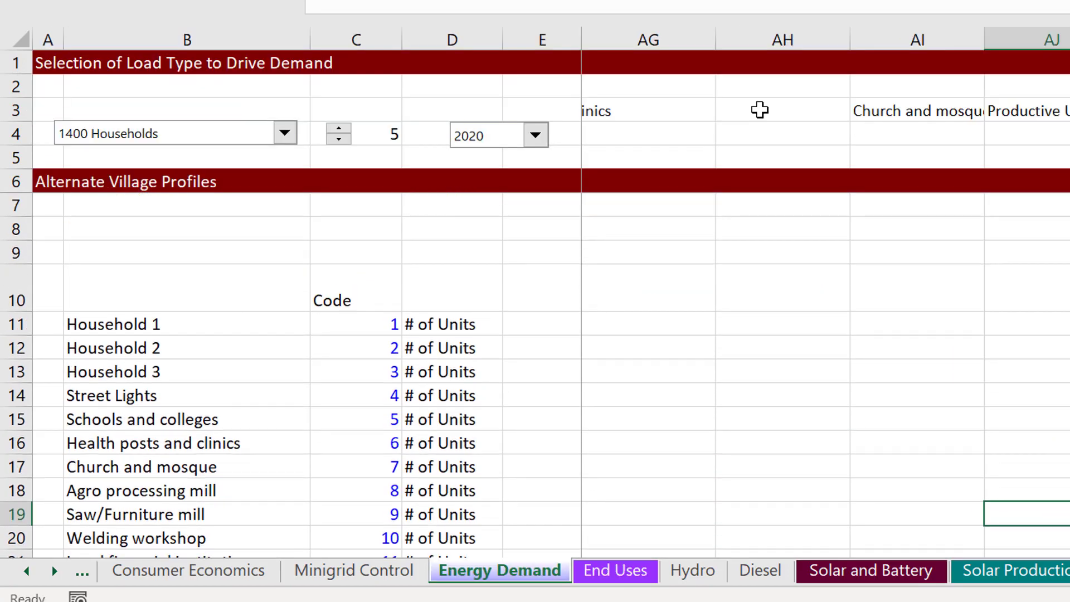
Review the village profile, year of analysis and household counts in the demand section of the Minigrid Control sheet
{"action": "key", "text": "ctrl+Page_Up"}
{"action": "key", "text": "Page_Up"}
{"action": "key", "text": "Page_Up"}
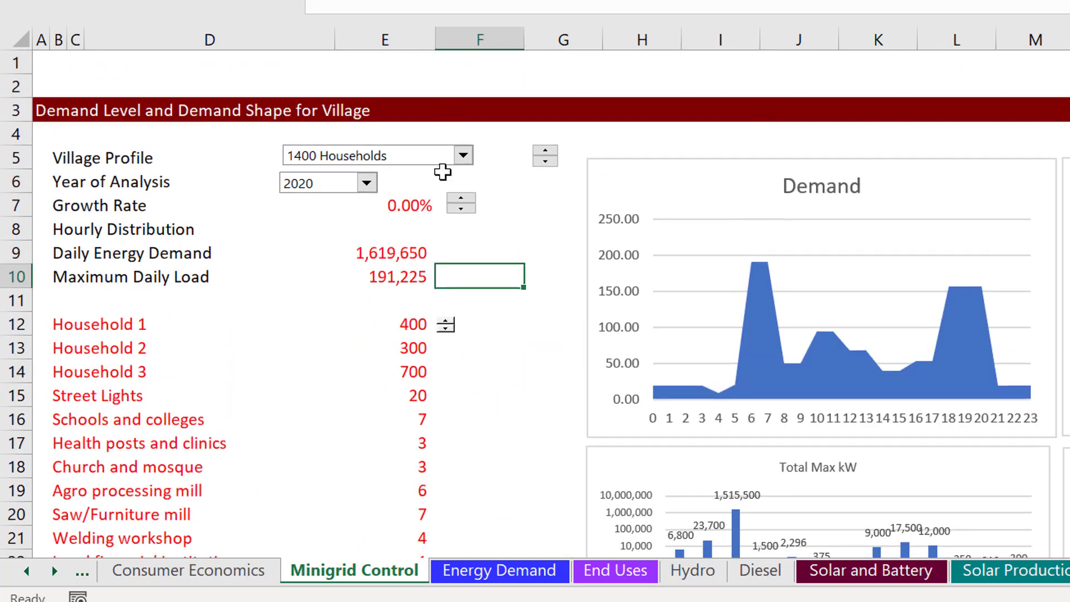
On the Energy Demand sheet, add a new village profile headed Saw mills in cell P10, beside the last 1400 Households column
{"action": "key", "text": "ctrl+Page_Down"}
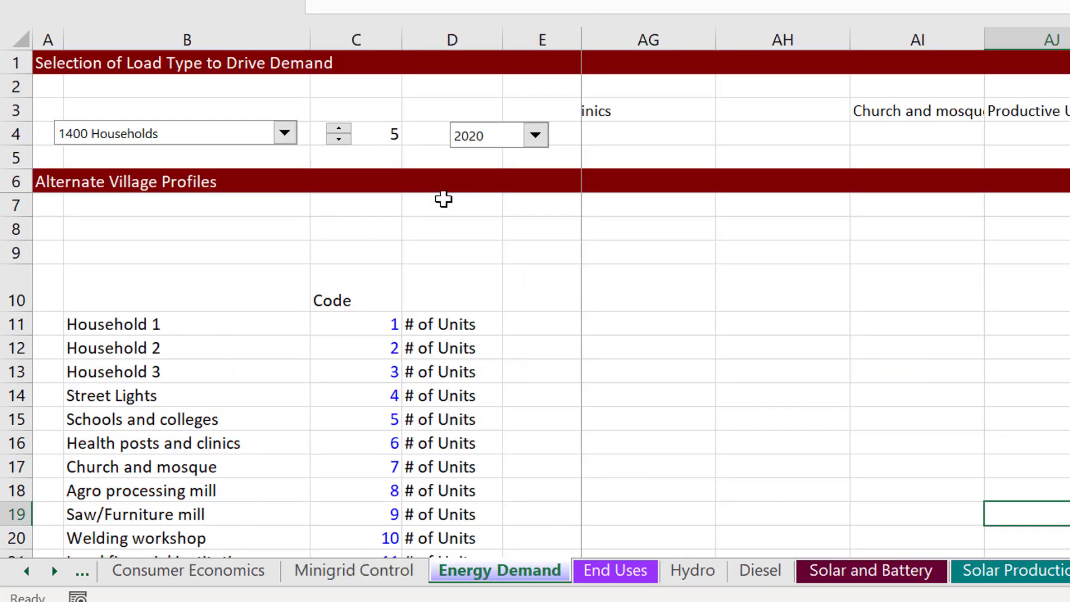
{"action": "key", "text": "Left"}
{"action": "key", "text": "Left"}
{"action": "key", "text": "Left"}
{"action": "key", "text": "Left"}
{"action": "key", "text": "Left"}
{"action": "key", "text": "Left"}
{"action": "key", "text": "Left"}
{"action": "key", "text": "Left"}
{"action": "key", "text": "Left"}
{"action": "key", "text": "Left"}
{"action": "key", "text": "Left"}
{"action": "key", "text": "Left"}
{"action": "key", "text": "Left"}
{"action": "key", "text": "Left"}
{"action": "key", "text": "Left"}
{"action": "key", "text": "Left"}
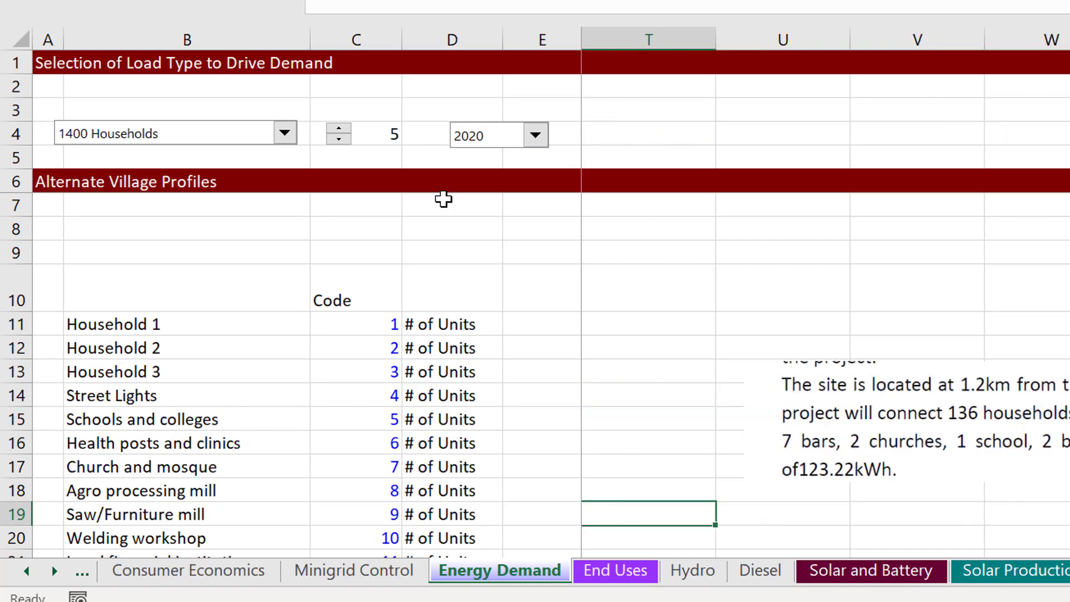
{"action": "key", "text": "Left"}
{"action": "key", "text": "Left"}
{"action": "key", "text": "Left"}
{"action": "key", "text": "Left"}
{"action": "key", "text": "Left"}
{"action": "key", "text": "Left"}
{"action": "key", "text": "Left"}
{"action": "key", "text": "Left"}
{"action": "key", "text": "Left"}
{"action": "key", "text": "Left"}
{"action": "key", "text": "Left"}
{"action": "key", "text": "Left"}
{"action": "key", "text": "Right"}
{"action": "key", "text": "Right"}
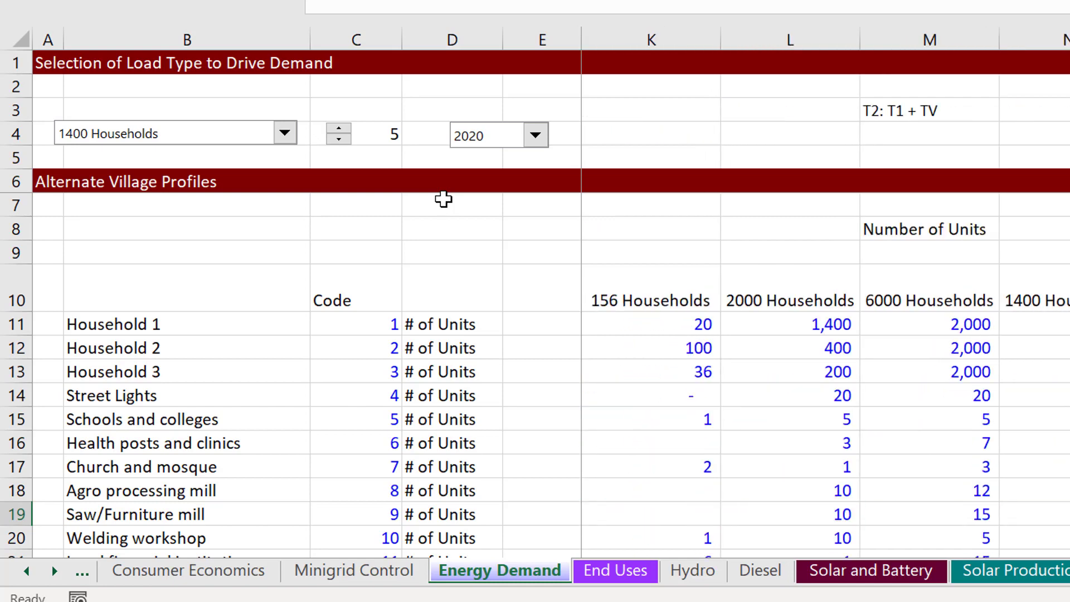
{"action": "key", "text": "Up"}
{"action": "key", "text": "Up"}
{"action": "key", "text": "Up"}
{"action": "key", "text": "Up"}
{"action": "key", "text": "Up"}
{"action": "key", "text": "Up"}
{"action": "key", "text": "Up"}
{"action": "key", "text": "Up"}
{"action": "key", "text": "Up"}
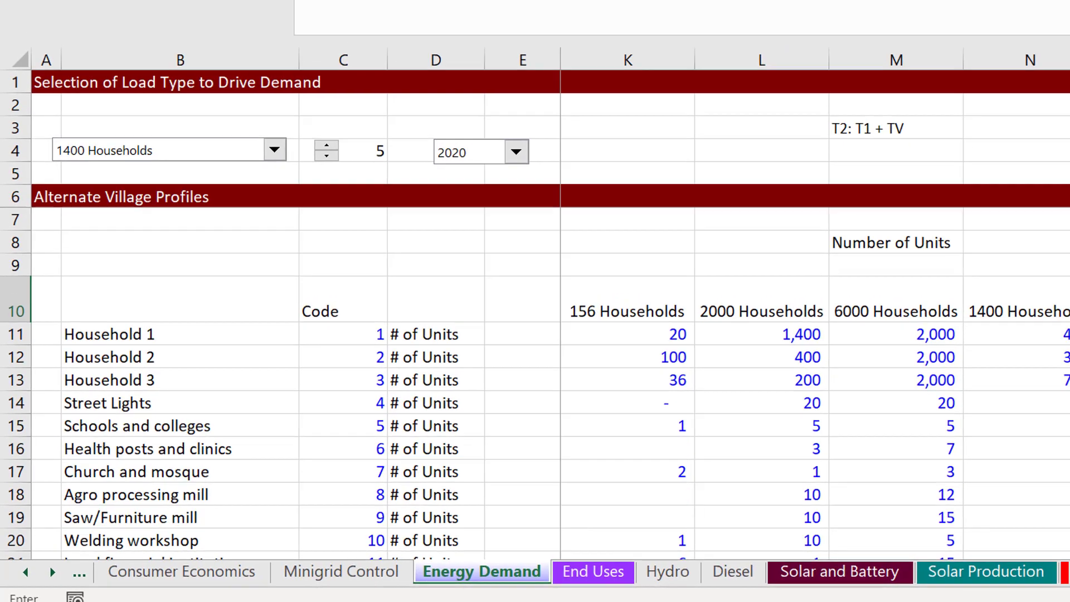
{"action": "type", "text": "Saw Mills"}
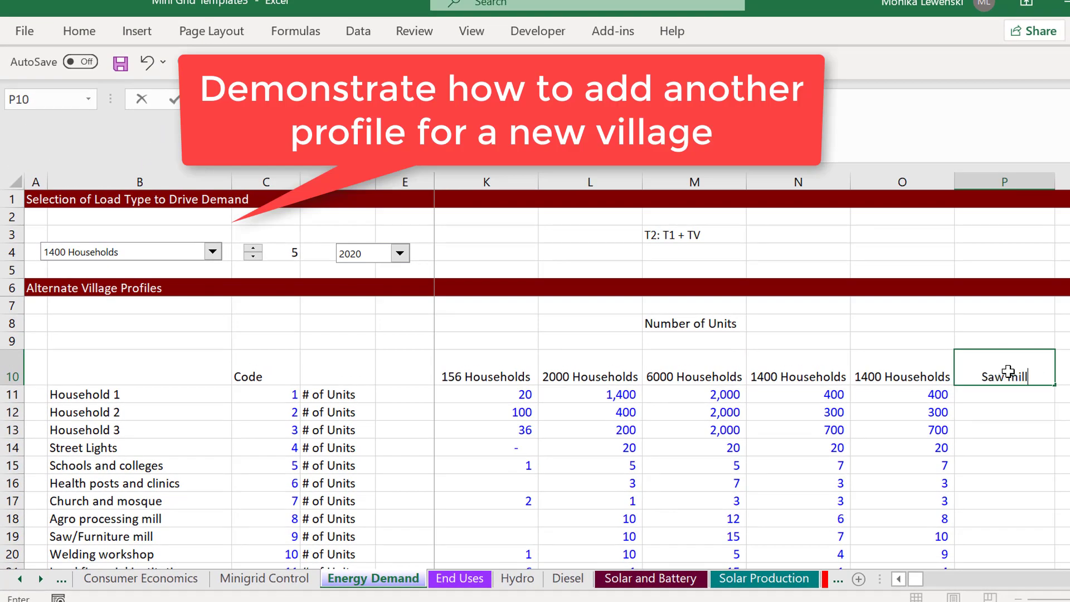
{"action": "key", "text": "Return"}
Enter 100 units for Saw/Furniture mill in the Saw mills profile column
{"action": "key", "text": "Down"}
{"action": "key", "text": "Down"}
{"action": "key", "text": "Down"}
{"action": "key", "text": "Down"}
{"action": "key", "text": "Down"}
{"action": "key", "text": "Down"}
{"action": "key", "text": "Down"}
{"action": "key", "text": "Down"}
{"action": "key", "text": "Down"}
{"action": "key", "text": "Down"}
{"action": "key", "text": "Down"}
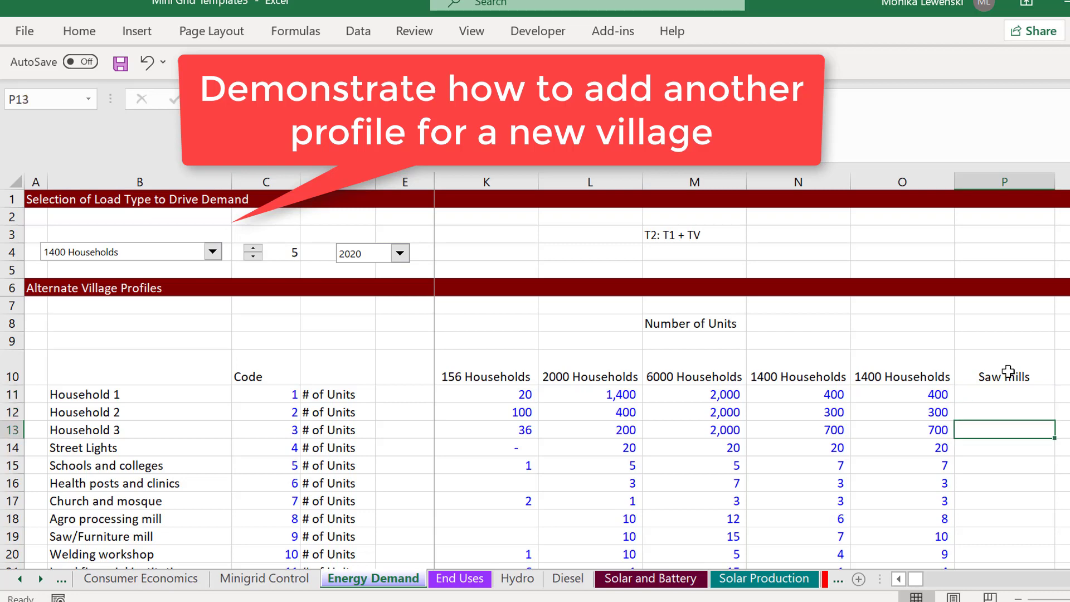
{"action": "key", "text": "Down"}
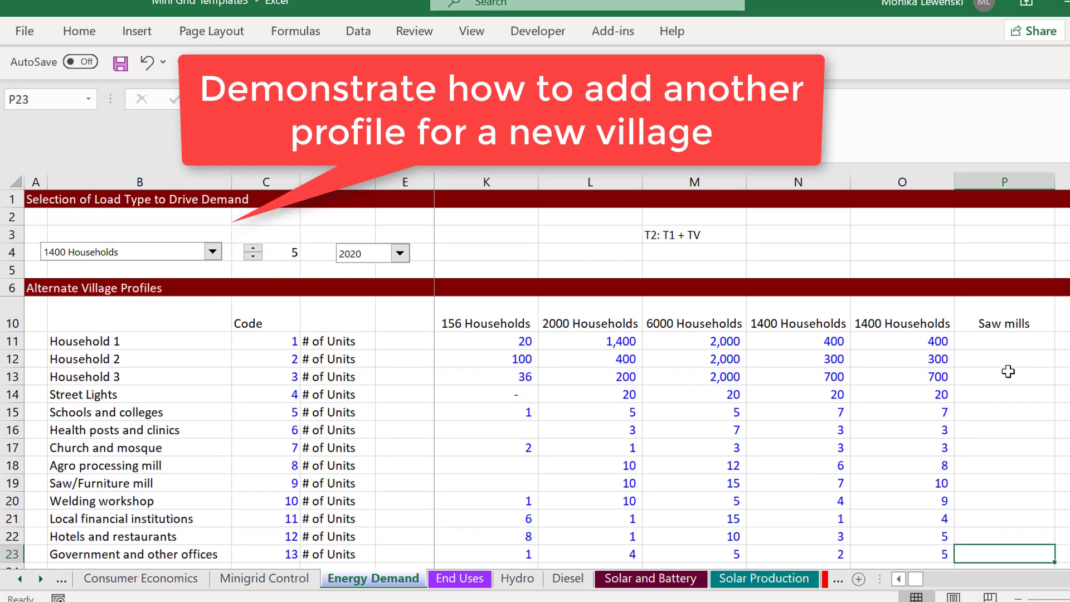
{"action": "key", "text": "Up"}
{"action": "key", "text": "Up"}
{"action": "key", "text": "Up"}
{"action": "key", "text": "Up"}
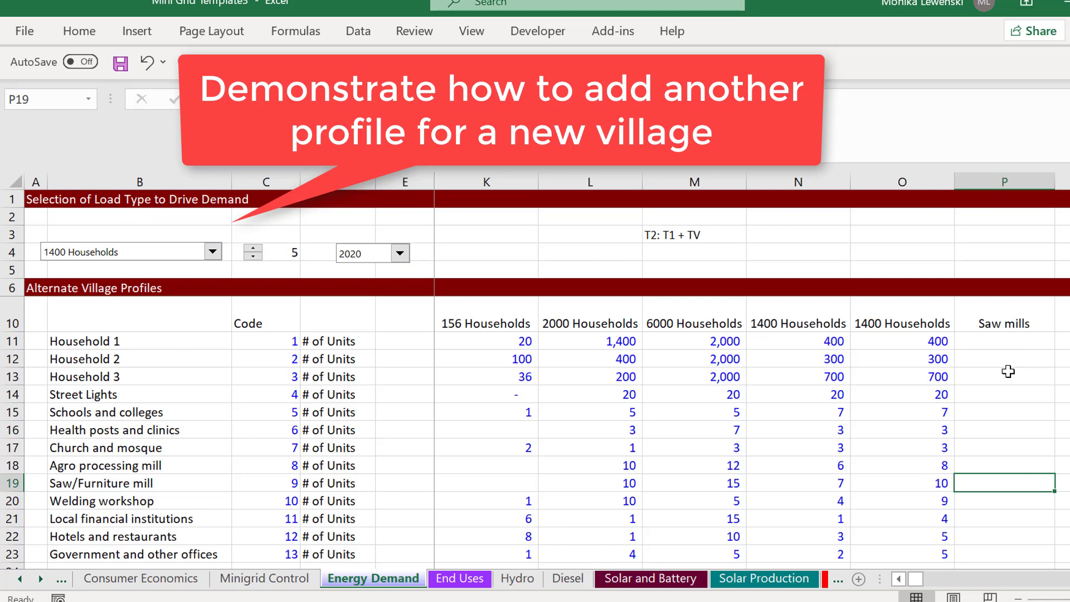
{"action": "type", "text": "100"}
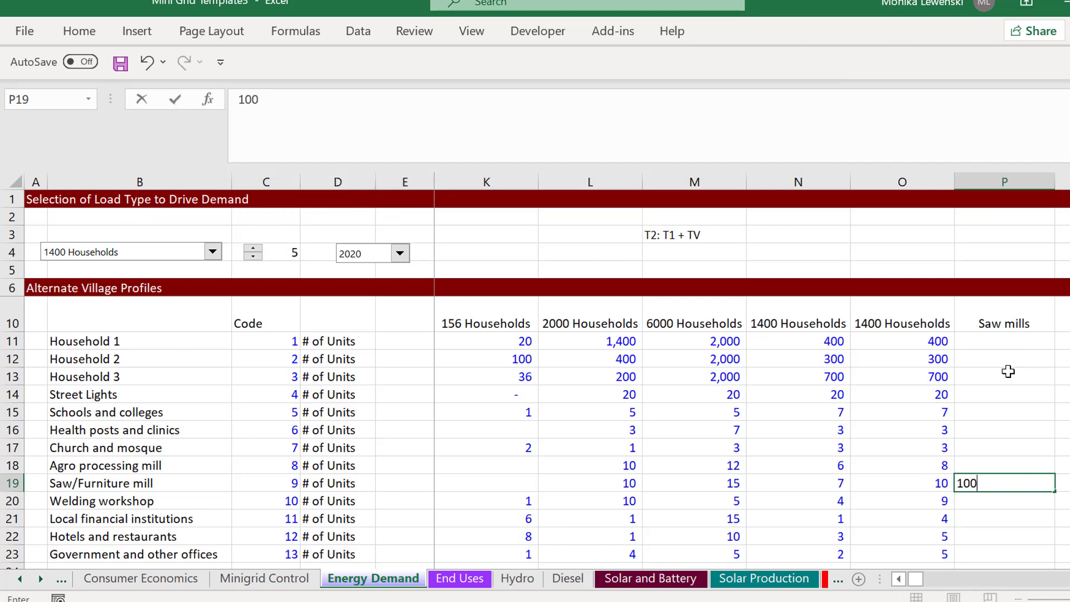
{"action": "key", "text": "Return"}
{"action": "key", "text": "Up"}
{"action": "key", "text": "Left"}
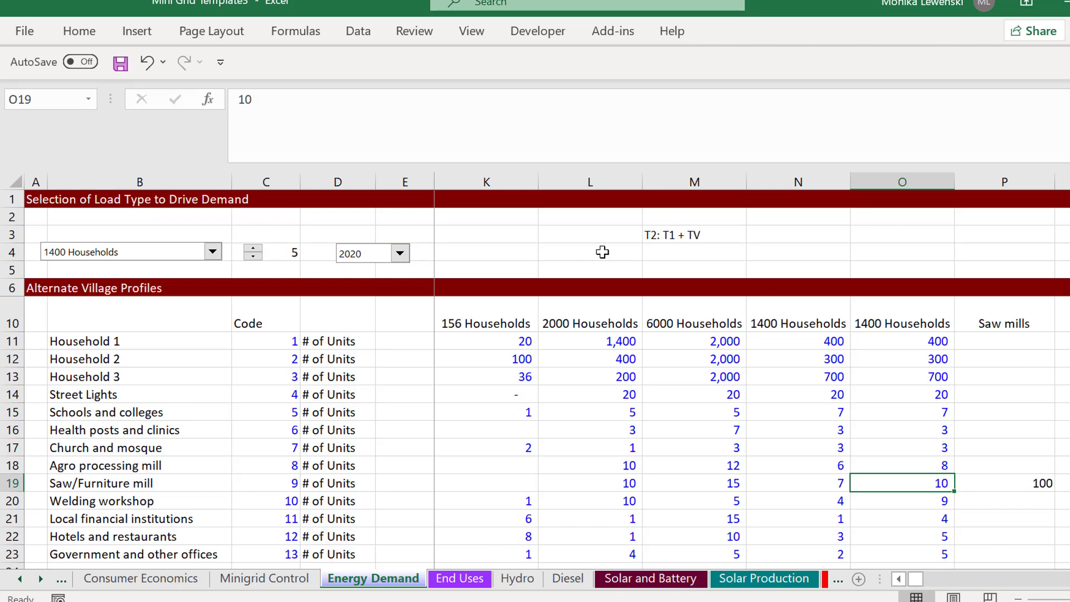
Choose Saw mills as the village profile that drives demand
{"action": "left_click", "coordinate": [211, 252]}
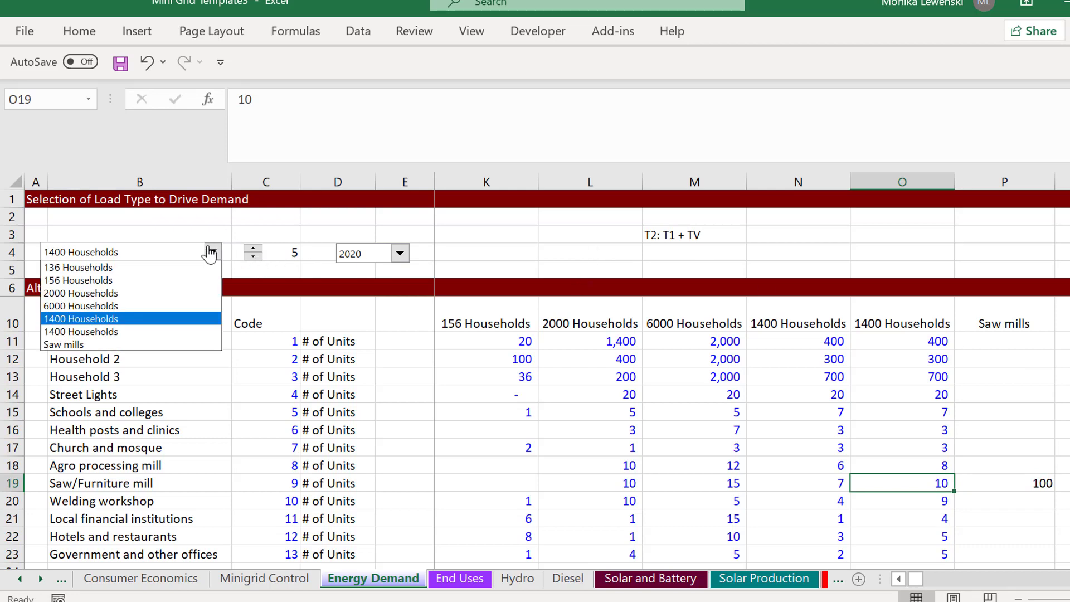
{"action": "key", "text": "Down"}
{"action": "key", "text": "Down"}
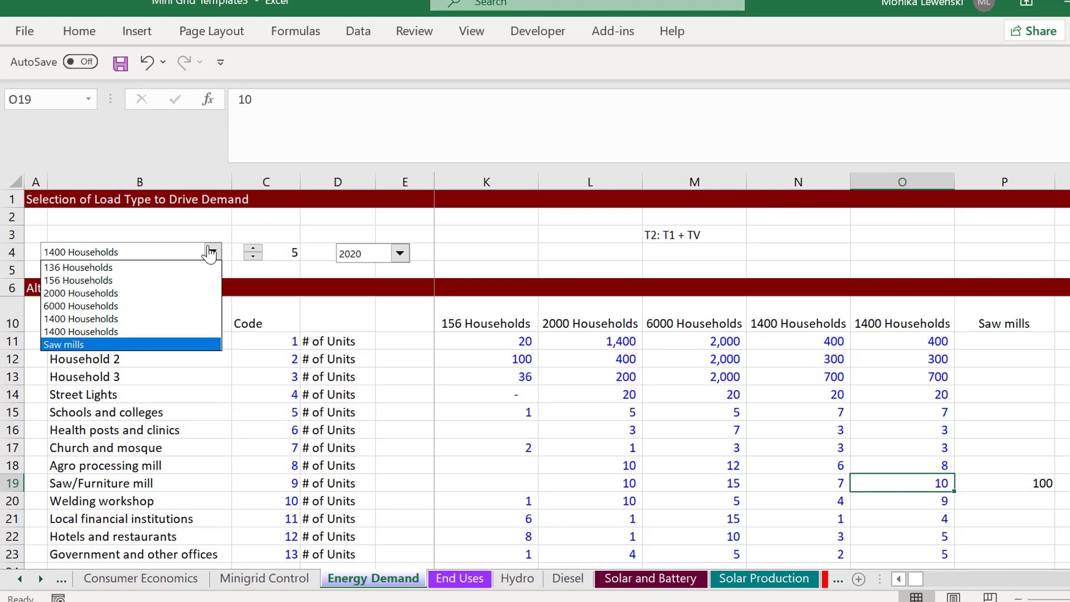
{"action": "key", "text": "Return"}
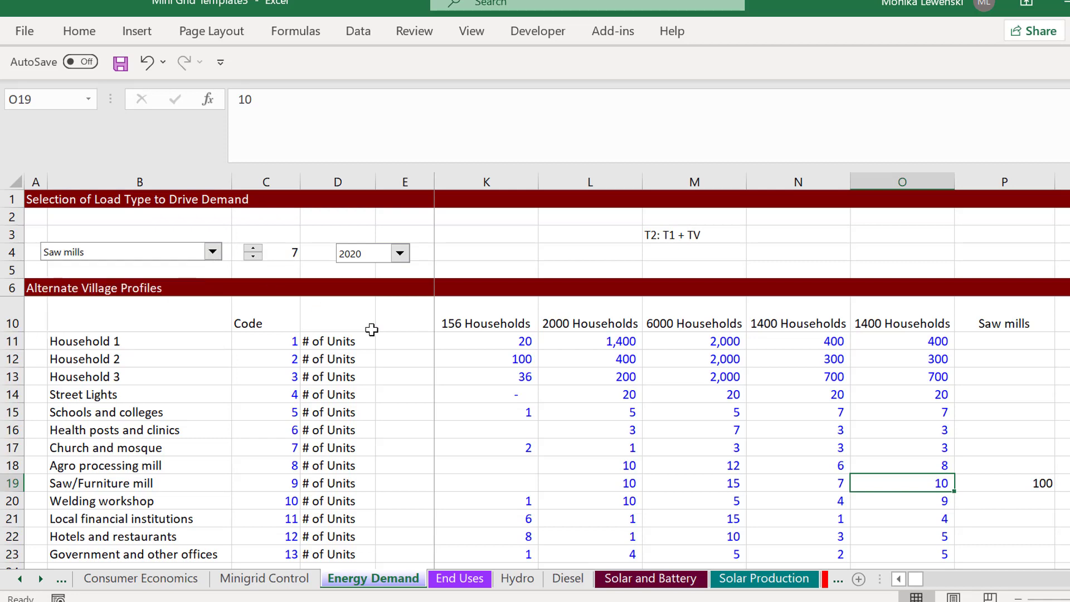
Inspect the INDEX formulas that pull the selected profile's unit counts, including the Saw/Furniture mill row
{"action": "left_click", "coordinate": [479, 403]}
{"action": "key", "text": "Left"}
{"action": "key", "text": "Left"}
{"action": "key", "text": "Left"}
{"action": "key", "text": "Left"}
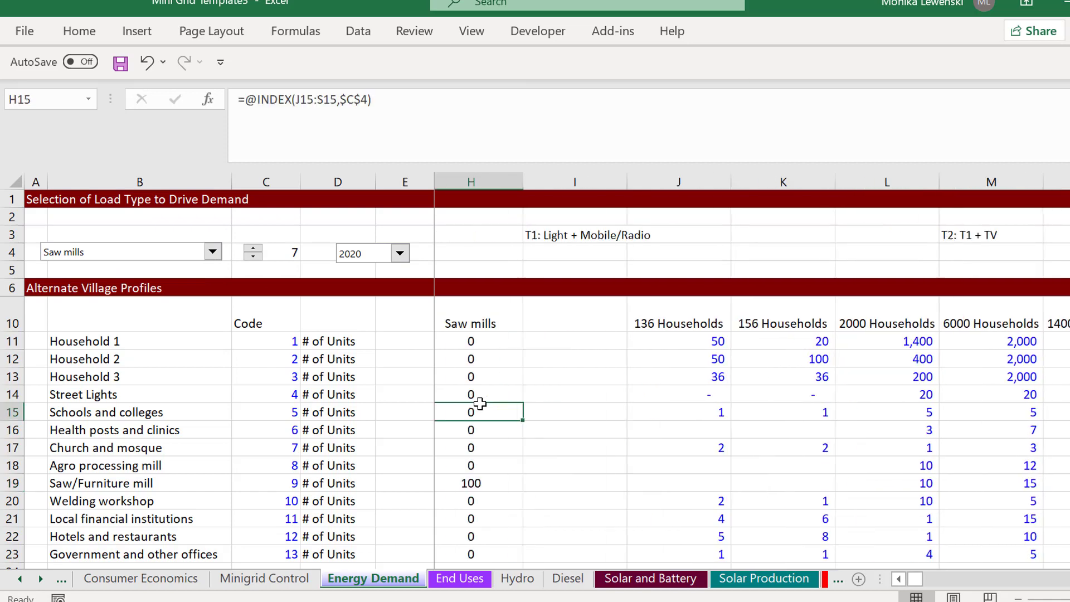
{"action": "key", "text": "Down"}
{"action": "key", "text": "Down"}
{"action": "key", "text": "Down"}
{"action": "key", "text": "Down"}
{"action": "key", "text": "Right"}
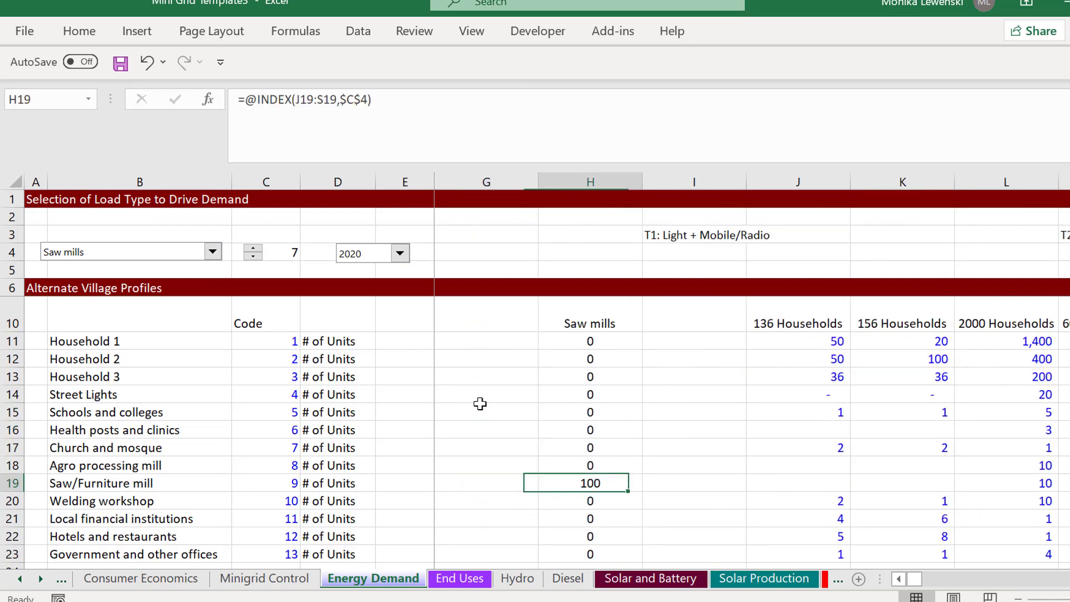
Find the Saw/Furniture mill row in the load table and inspect its total load for one unit
{"action": "key", "text": "Page_Down"}
{"action": "key", "text": "Down"}
{"action": "key", "text": "Down"}
{"action": "key", "text": "Down"}
{"action": "key", "text": "Down"}
{"action": "key", "text": "Down"}
{"action": "key", "text": "Down"}
{"action": "key", "text": "Down"}
{"action": "key", "text": "Down"}
{"action": "key", "text": "Down"}
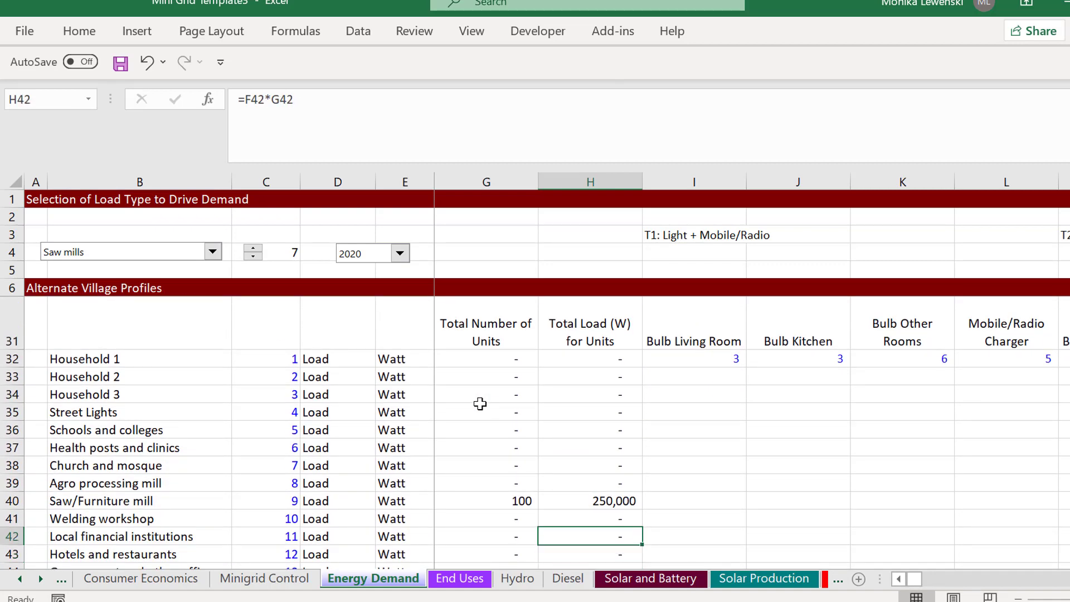
{"action": "key", "text": "Up"}
{"action": "key", "text": "Up"}
{"action": "key", "text": "Left"}
{"action": "key", "text": "Left"}
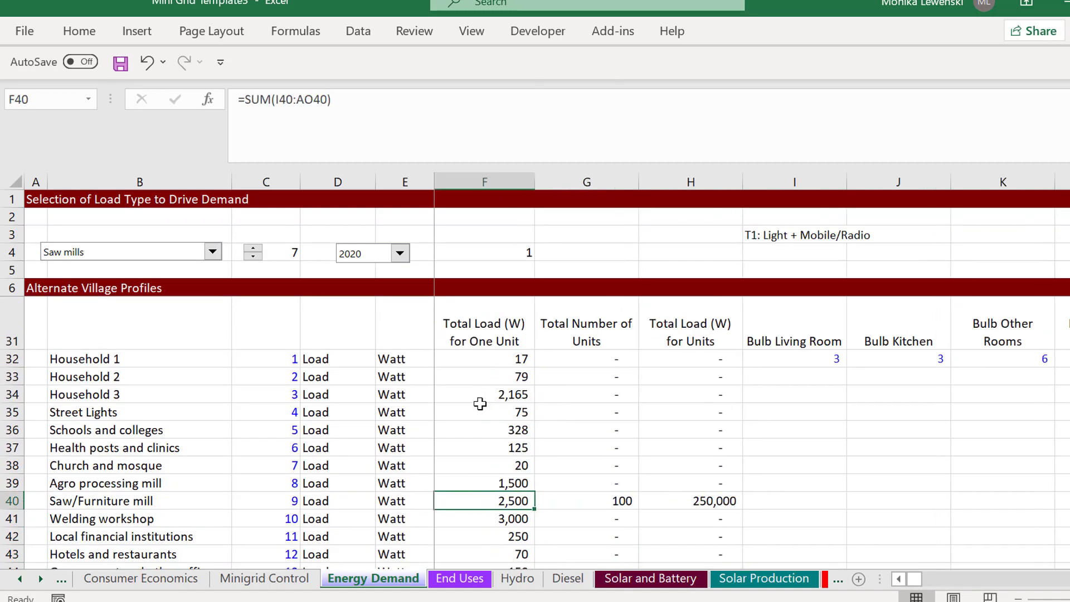
Compare the Saw/Furniture mill formulas for load per unit, number of units and total load for all units
{"action": "key", "text": "Left"}
{"action": "key", "text": "Right"}
{"action": "key", "text": "Right"}
{"action": "key", "text": "Left"}
{"action": "key", "text": "Right"}
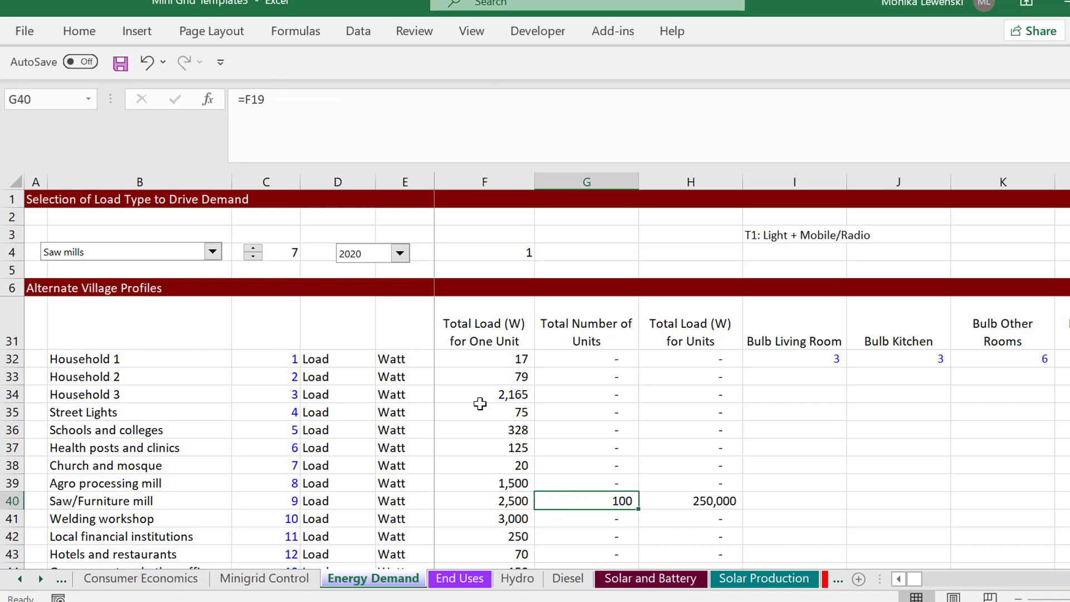
{"action": "key", "text": "Right"}
{"action": "key", "text": "Left"}
{"action": "key", "text": "Right"}
{"action": "key", "text": "Right"}
{"action": "key", "text": "Left"}
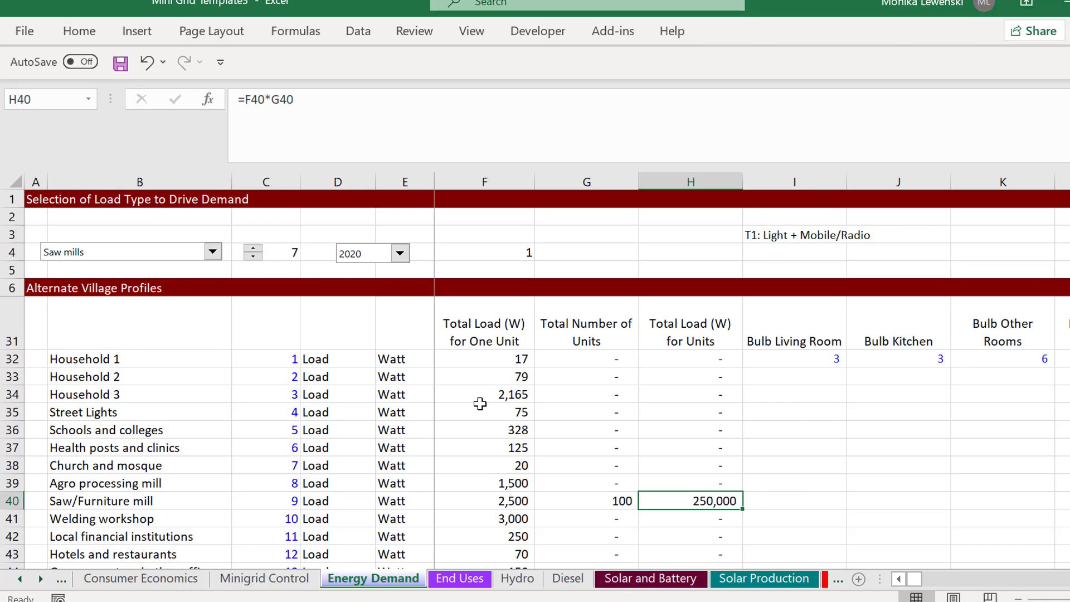
Return to the Saw mills column in the number of units table
{"action": "key", "text": "Up"}
{"action": "key", "text": "Up"}
{"action": "key", "text": "Up"}
{"action": "key", "text": "Up"}
{"action": "key", "text": "Up"}
{"action": "key", "text": "Up"}
{"action": "key", "text": "Up"}
{"action": "key", "text": "Up"}
{"action": "key", "text": "Up"}
{"action": "key", "text": "Up"}
{"action": "key", "text": "Up"}
{"action": "key", "text": "Up"}
{"action": "key", "text": "Up"}
{"action": "key", "text": "Up"}
{"action": "key", "text": "Up"}
{"action": "key", "text": "Up"}
{"action": "key", "text": "Up"}
{"action": "key", "text": "Up"}
{"action": "key", "text": "Up"}
{"action": "key", "text": "Up"}
{"action": "key", "text": "Right"}
{"action": "key", "text": "Right"}
{"action": "key", "text": "Right"}
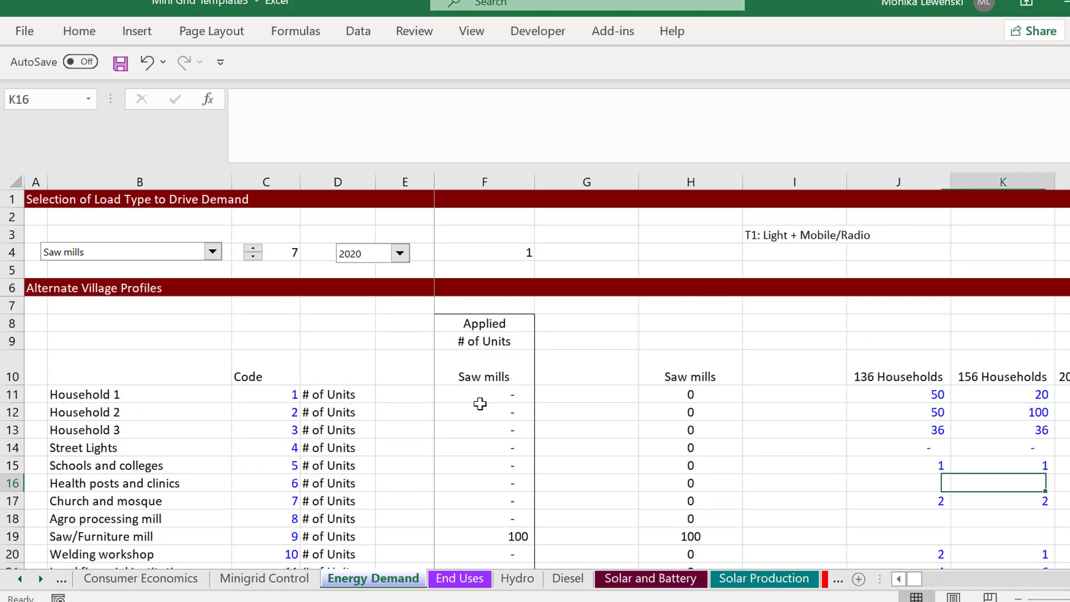
{"action": "key", "text": "Right"}
{"action": "key", "text": "Right"}
{"action": "key", "text": "Right"}
{"action": "key", "text": "Right"}
{"action": "key", "text": "Right"}
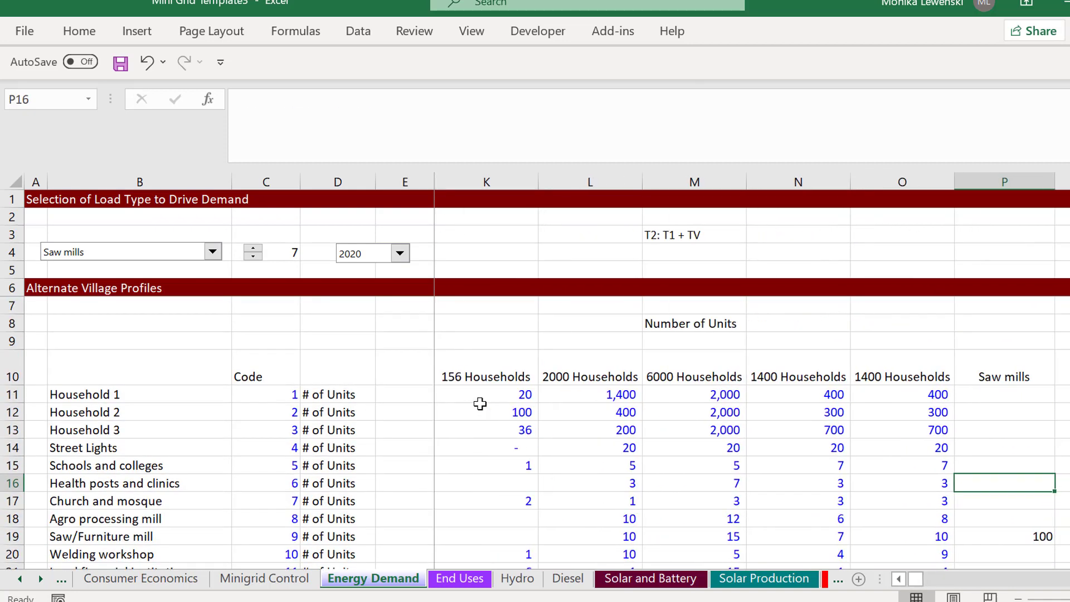
Set the number of Saw/Furniture mill units in the Saw mills profile to 10
{"action": "key", "text": "Down"}
{"action": "key", "text": "Down"}
{"action": "key", "text": "Down"}
{"action": "key", "text": "F2"}
{"action": "key", "text": "BackSpace"}
{"action": "key", "text": "Return"}
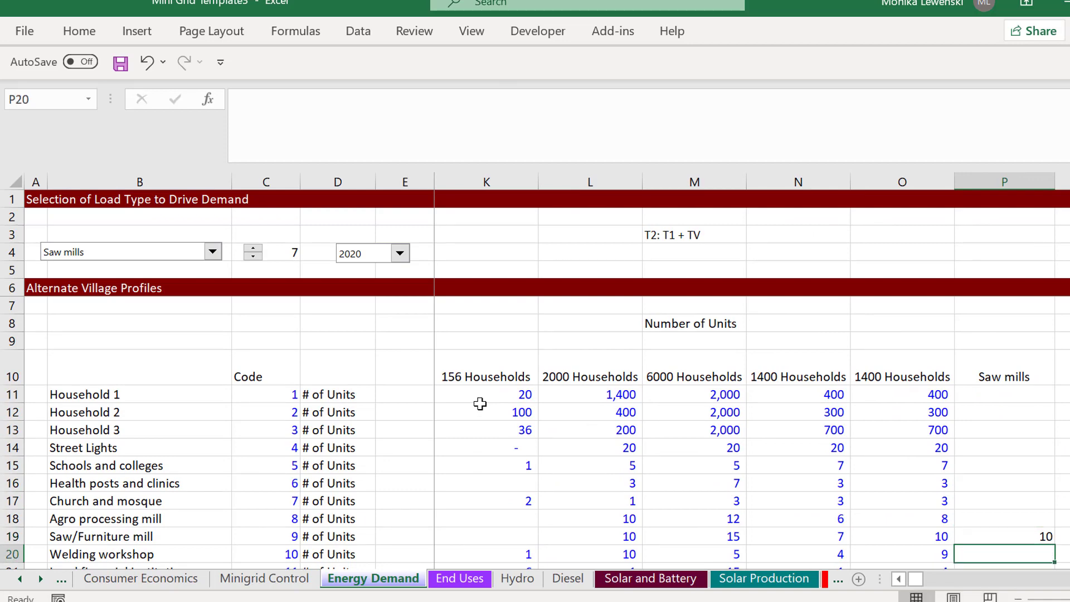
Find the Saw/Furniture mill row on the End Uses sheet and examine its watt-hours for all units
{"action": "key", "text": "ctrl+Page_Down"}
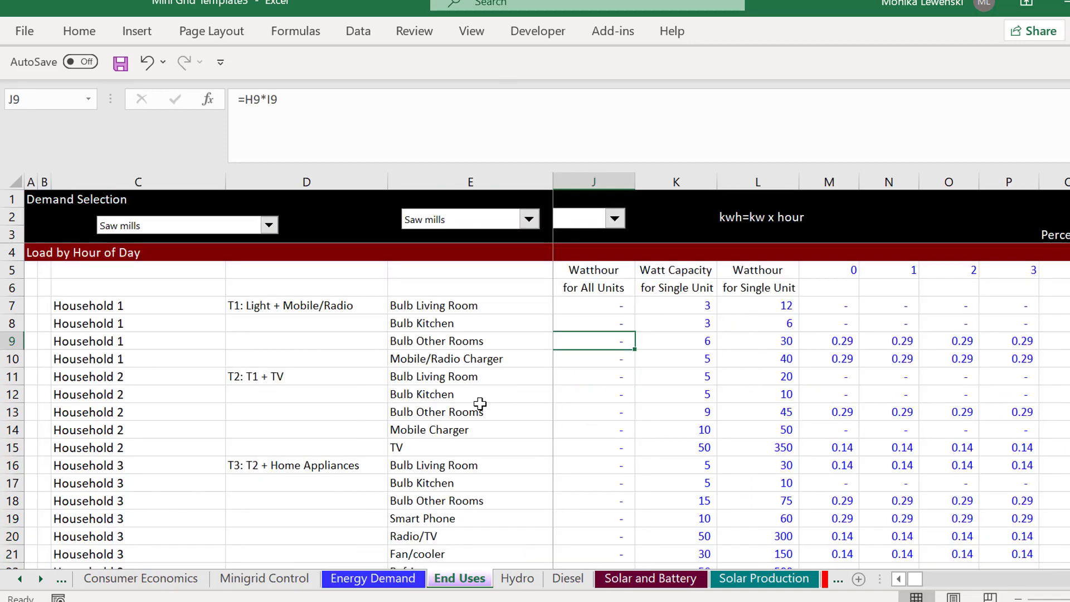
{"action": "key", "text": "Down"}
{"action": "key", "text": "Down"}
{"action": "key", "text": "Down"}
{"action": "key", "text": "Down"}
{"action": "key", "text": "Down"}
{"action": "key", "text": "Down"}
{"action": "key", "text": "Down"}
{"action": "key", "text": "Down"}
{"action": "key", "text": "Down"}
{"action": "key", "text": "Down"}
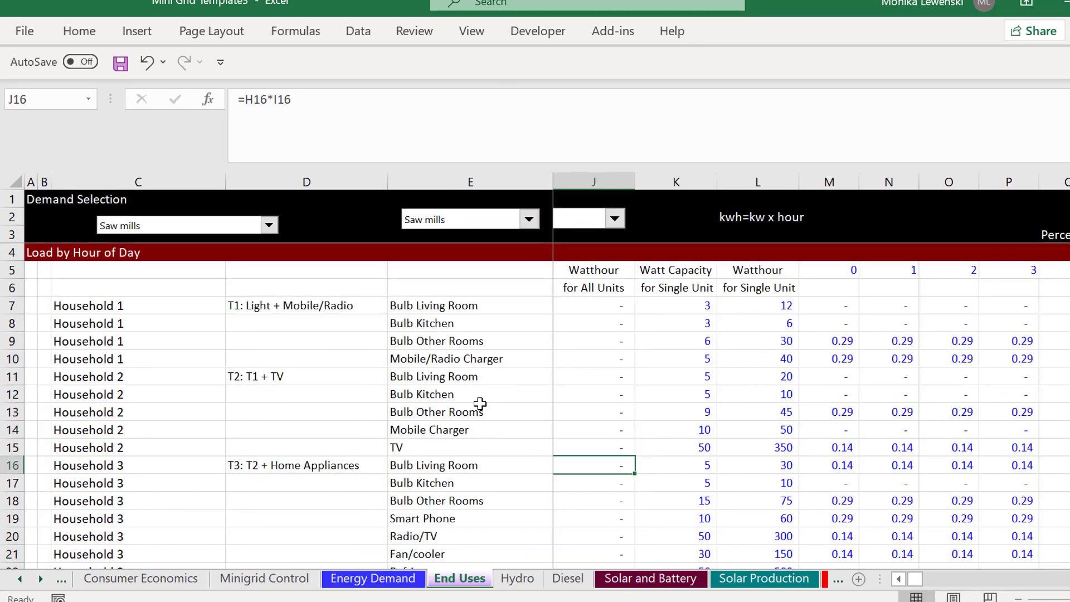
{"action": "key", "text": "Down"}
{"action": "key", "text": "Down"}
{"action": "key", "text": "Down"}
{"action": "key", "text": "Down"}
{"action": "key", "text": "Down"}
{"action": "key", "text": "Down"}
{"action": "key", "text": "Down"}
{"action": "key", "text": "Down"}
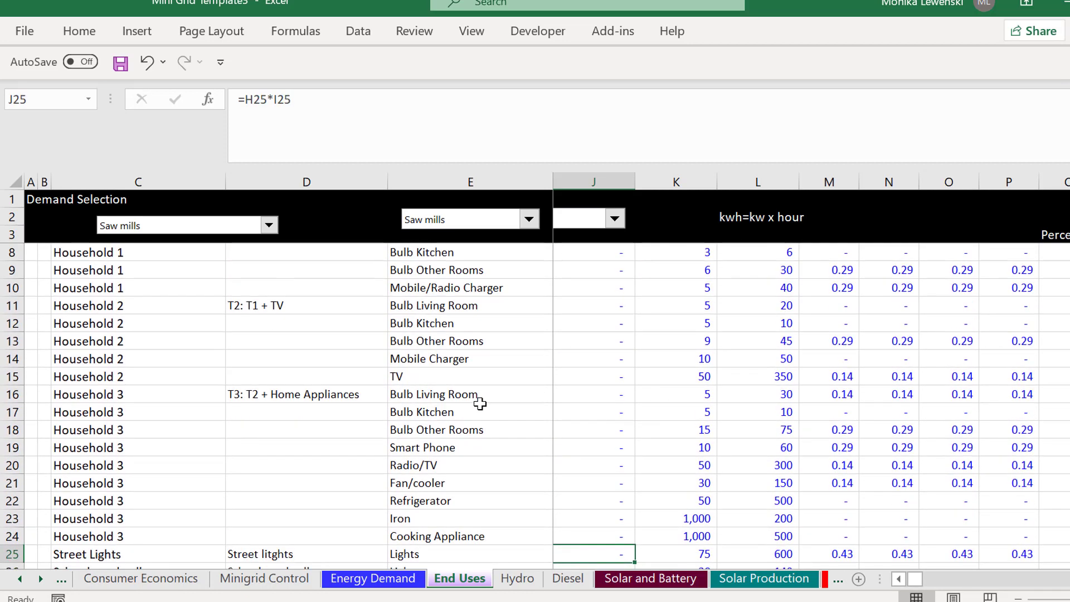
{"action": "key", "text": "Down"}
{"action": "key", "text": "Down"}
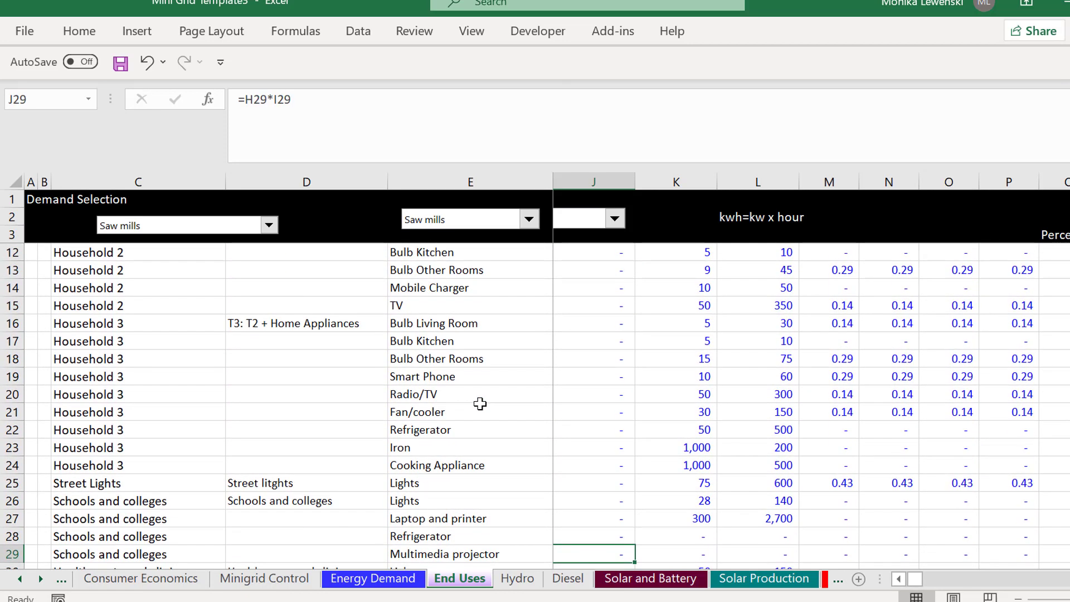
{"action": "key", "text": "Up"}
{"action": "key", "text": "Up"}
{"action": "key", "text": "Up"}
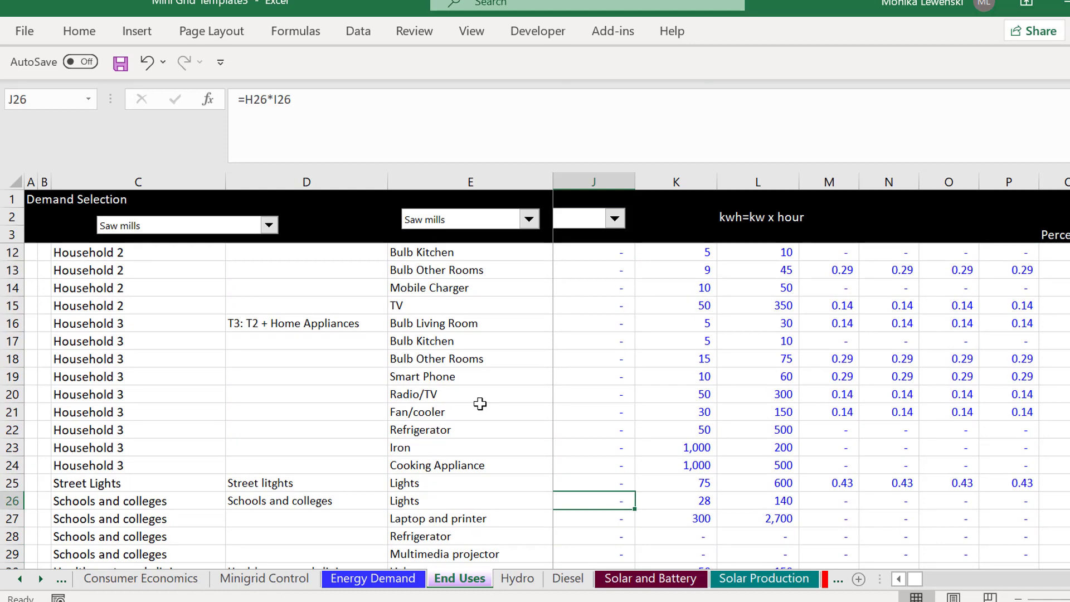
{"action": "key", "text": "Down"}
{"action": "key", "text": "Down"}
{"action": "key", "text": "Down"}
{"action": "key", "text": "Down"}
{"action": "key", "text": "Down"}
{"action": "key", "text": "Down"}
{"action": "key", "text": "Down"}
{"action": "key", "text": "Down"}
{"action": "key", "text": "Down"}
{"action": "key", "text": "Down"}
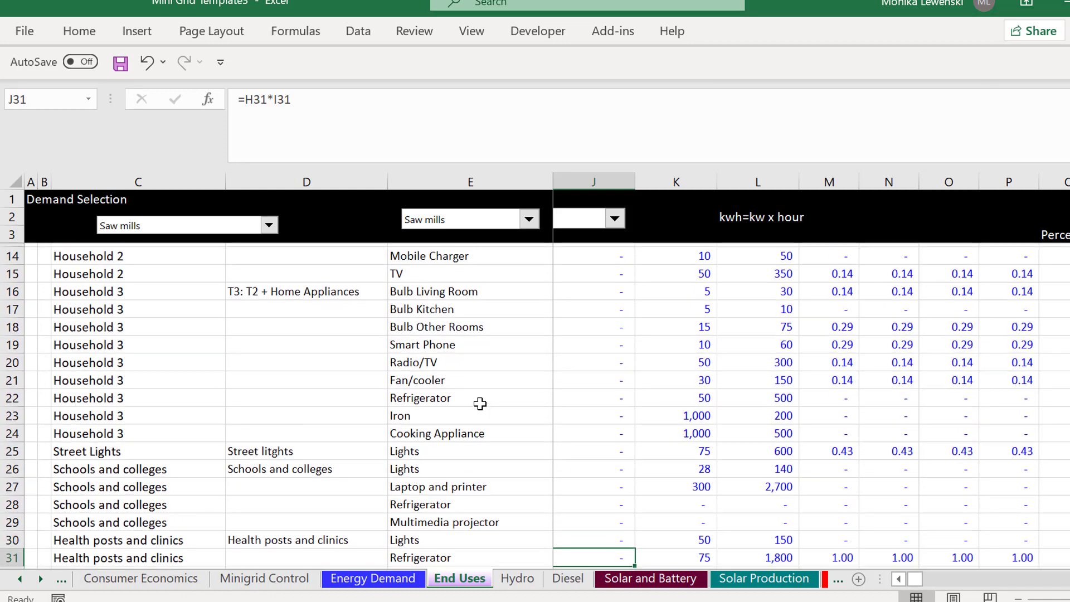
{"action": "key", "text": "Down"}
{"action": "key", "text": "Up"}
{"action": "key", "text": "Up"}
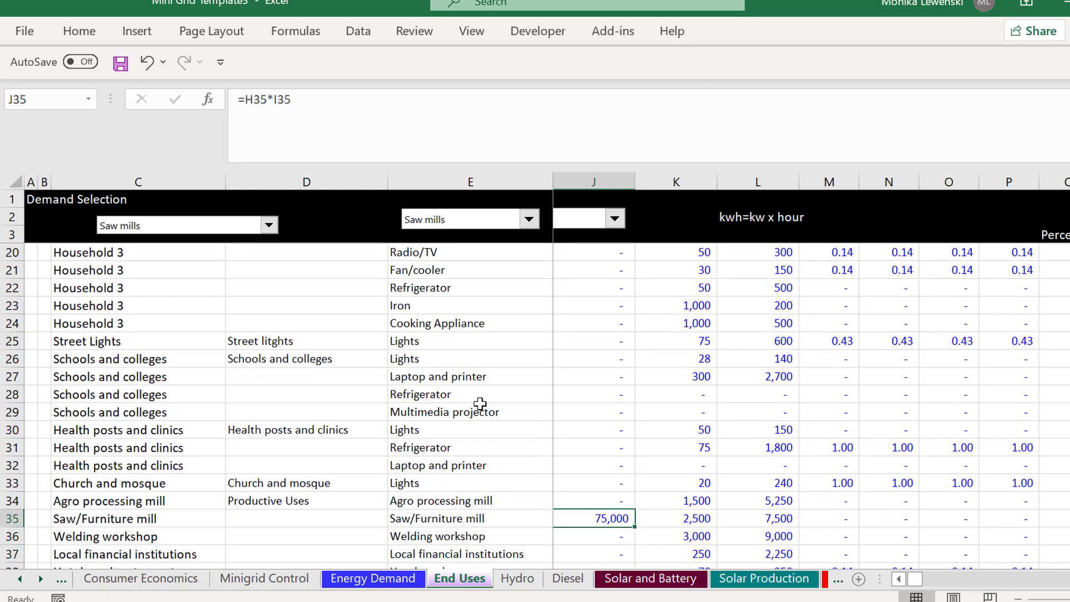
Set the Saw/Furniture mill usage share for hour 0 to 1
{"action": "key", "text": "Right"}
{"action": "key", "text": "Right"}
{"action": "key", "text": "Right"}
{"action": "key", "text": "Right"}
{"action": "key", "text": "Left"}
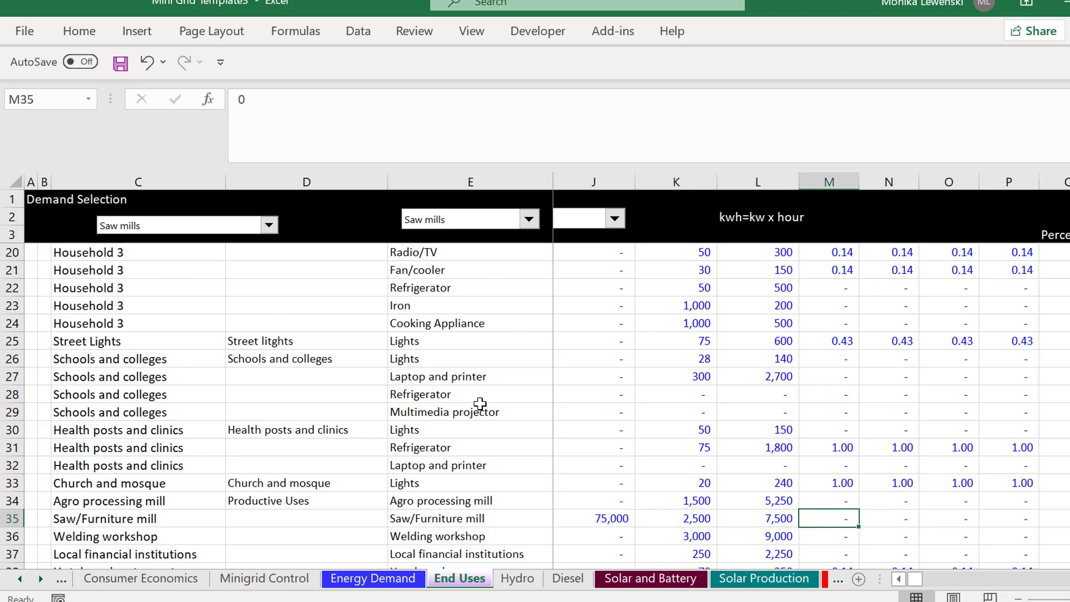
{"action": "type", "text": "1"}
{"action": "key", "text": "Return"}
{"action": "key", "text": "Up"}
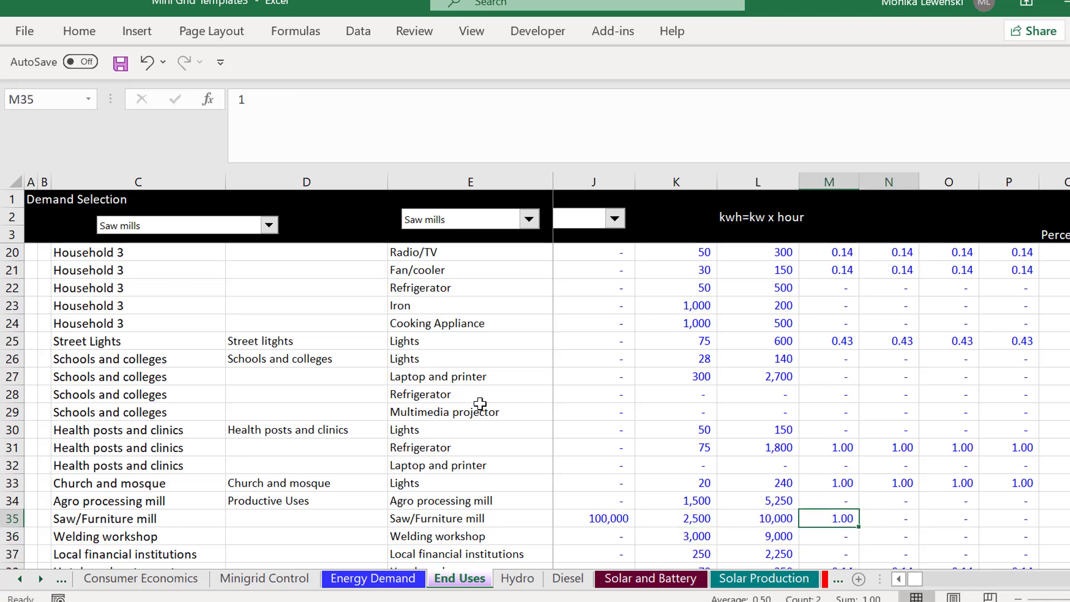
Fill the Saw/Furniture mill hour 0 usage share across all 24 hours of the day
{"action": "key", "text": "shift+Right"}
{"action": "key", "text": "shift+Right"}
{"action": "key", "text": "shift+Right"}
{"action": "key", "text": "shift+Right"}
{"action": "key", "text": "shift+Right"}
{"action": "key", "text": "shift+Right"}
{"action": "key", "text": "shift+Right"}
{"action": "key", "text": "shift+Right"}
{"action": "key", "text": "shift+Right"}
{"action": "key", "text": "shift+Right"}
{"action": "key", "text": "shift+Right"}
{"action": "key", "text": "shift+Right"}
{"action": "key", "text": "shift+Right"}
{"action": "key", "text": "shift+Right"}
{"action": "key", "text": "shift+Right"}
{"action": "key", "text": "shift+Right"}
{"action": "key", "text": "shift+Right"}
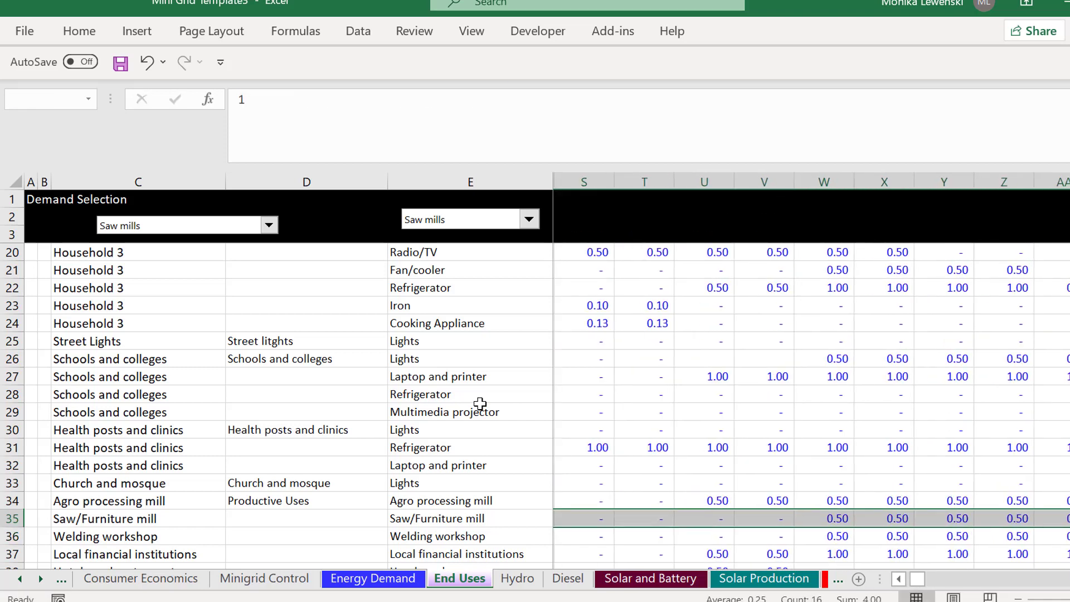
{"action": "key", "text": "shift+Right"}
{"action": "key", "text": "shift+Right"}
{"action": "key", "text": "shift+Right"}
{"action": "key", "text": "shift+Right"}
{"action": "key", "text": "shift+Right"}
{"action": "key", "text": "shift+Right"}
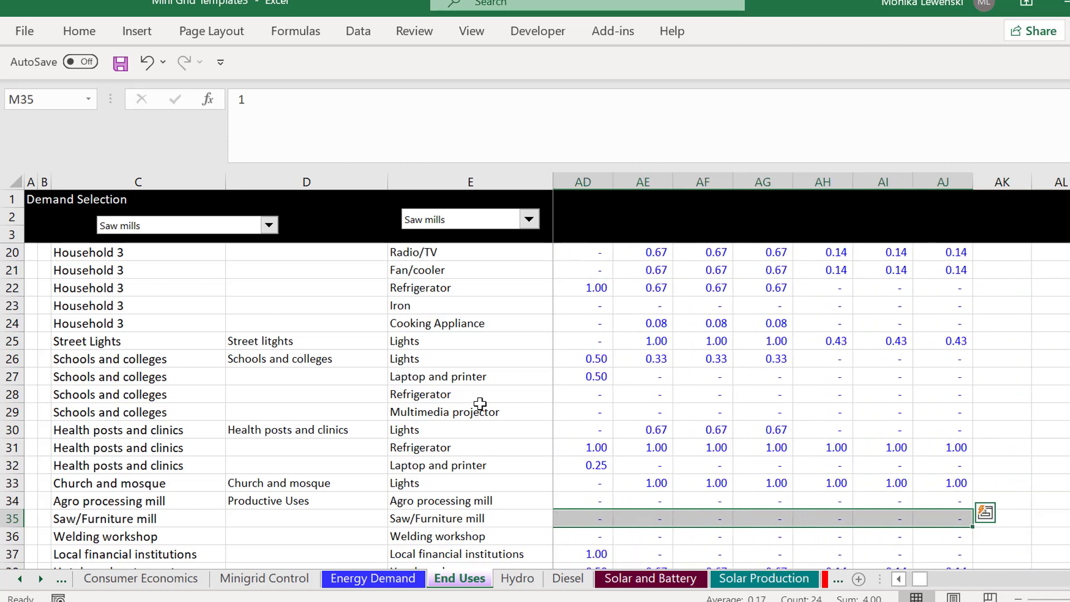
{"action": "key", "text": "ctrl+r"}
{"action": "key", "text": "Left"}
{"action": "key", "text": "Left"}
{"action": "key", "text": "Left"}
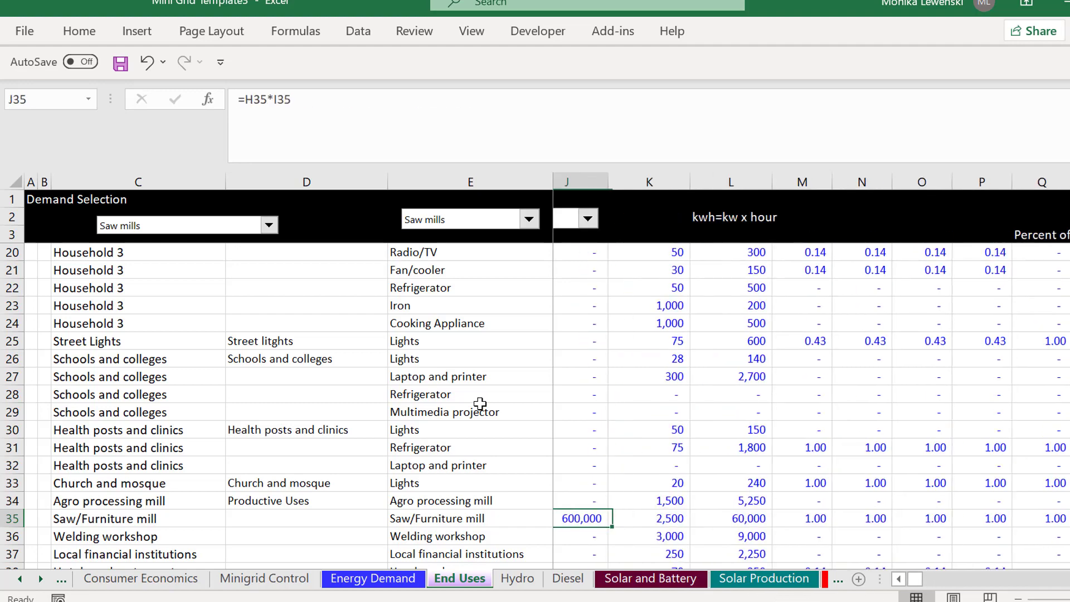
Check the saw mill demand on the Minigrid Control sheet and go on to the Consumer Economics sheet
{"action": "key", "text": "Left"}
{"action": "key", "text": "ctrl+Page_Up"}
{"action": "key", "text": "ctrl+Page_Up"}
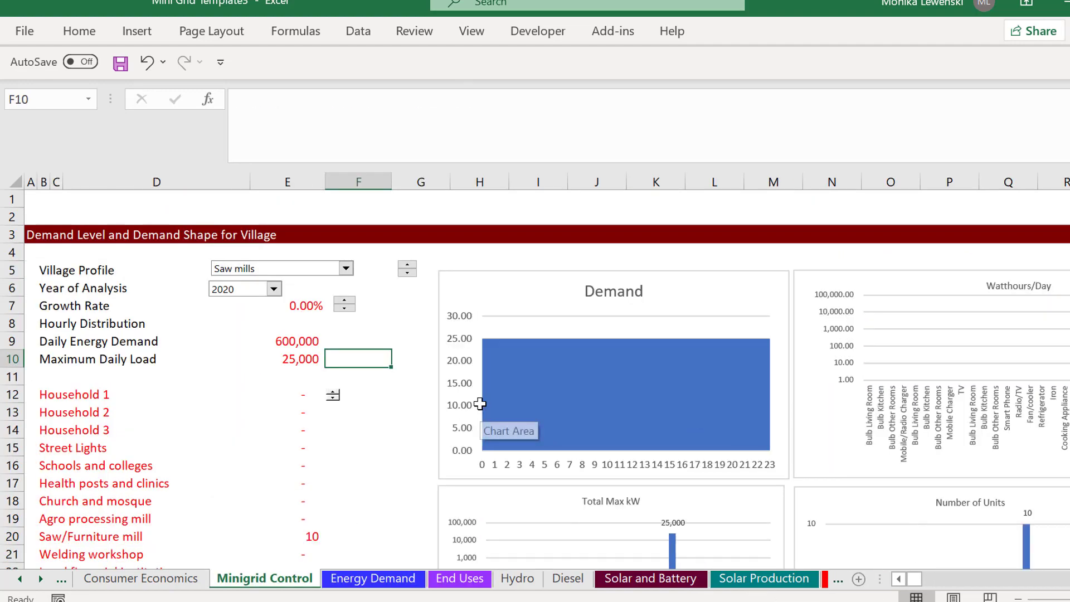
{"action": "key", "text": "ctrl+Page_Up"}
{"action": "key", "text": "ctrl+Page_Down"}
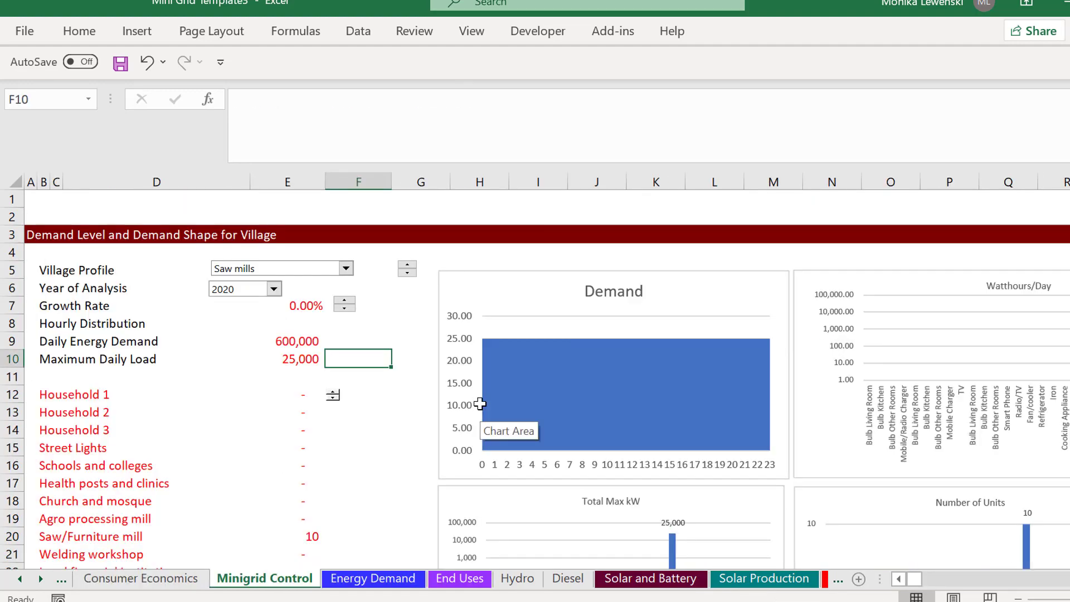
{"action": "key", "text": "ctrl+Page_Up"}
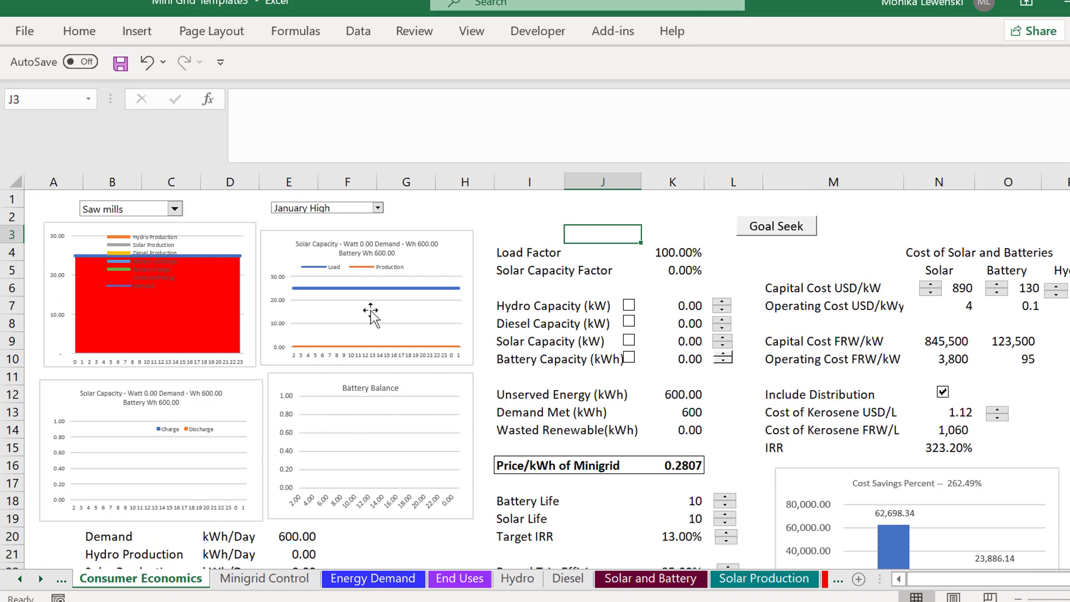
Include the solar capacity to examine its production against the saw mill demand, and exclude it again
{"action": "left_click", "coordinate": [629, 341]}
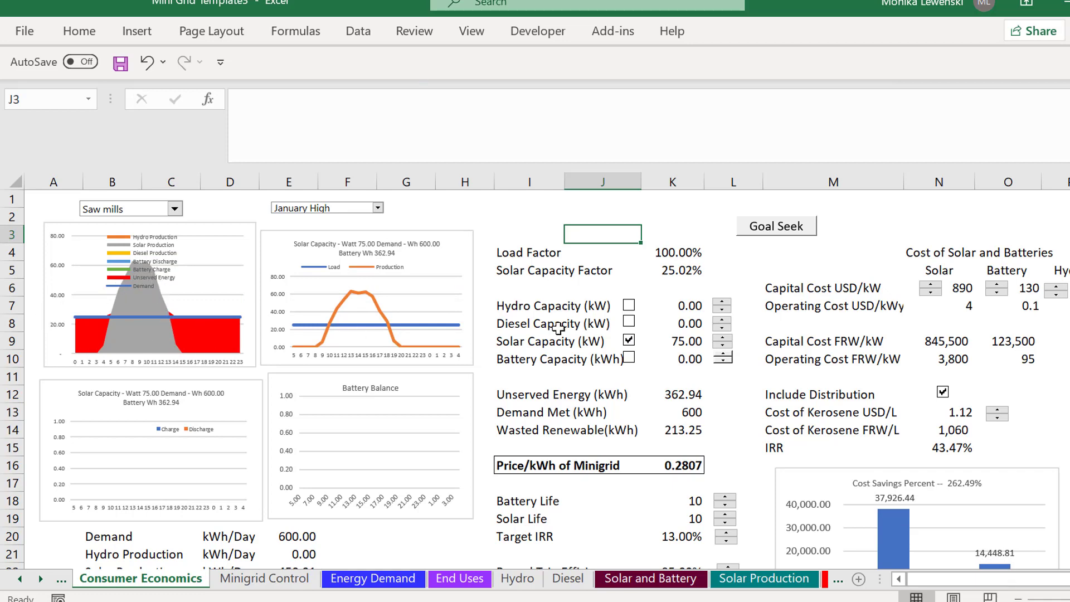
{"action": "left_click", "coordinate": [630, 342]}
Switch the village demand profile on the Consumer Economics sheet to 156 Households
{"action": "left_click", "coordinate": [174, 209]}
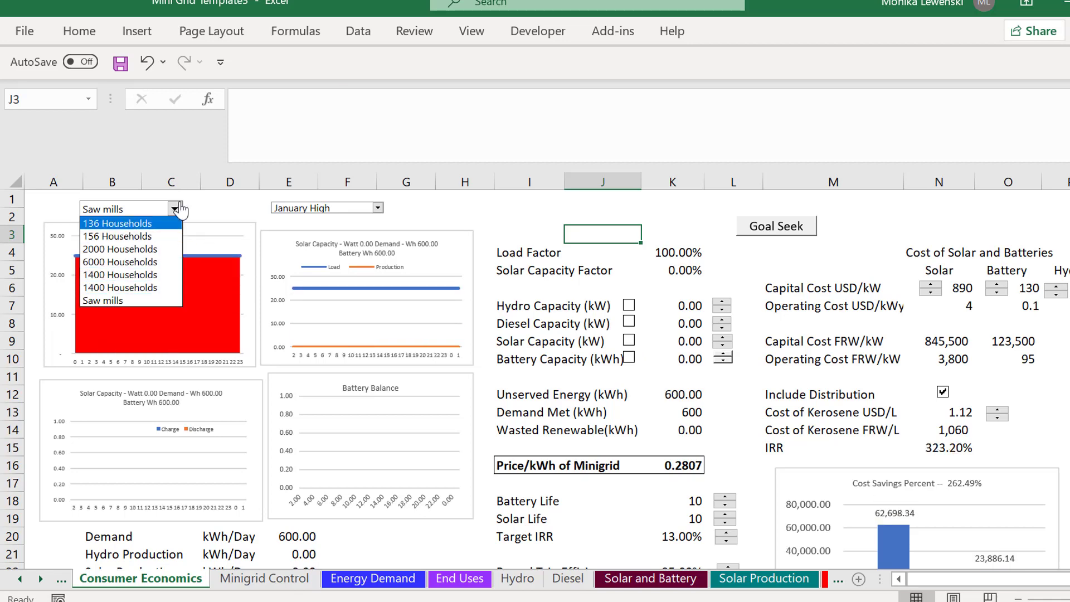
{"action": "key", "text": "Down"}
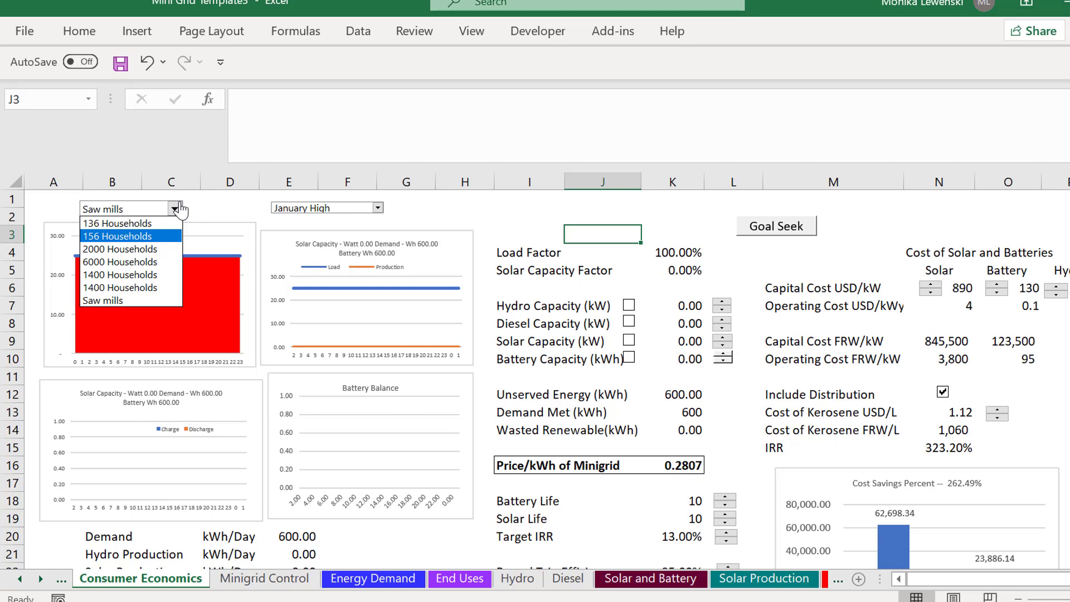
{"action": "key", "text": "Return"}
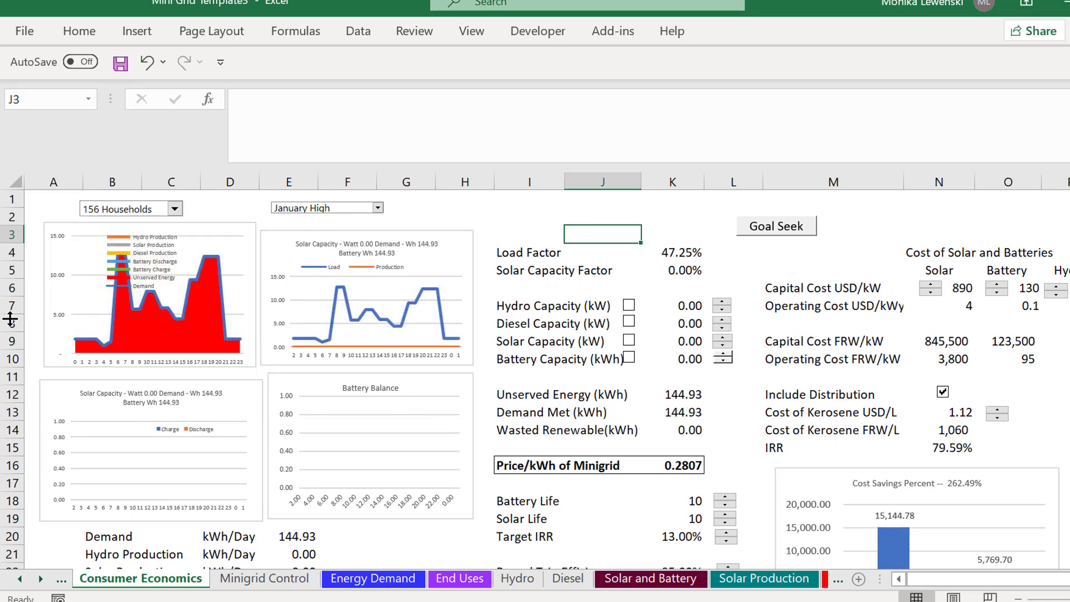
{"action": "left_click", "coordinate": [481, 283]}
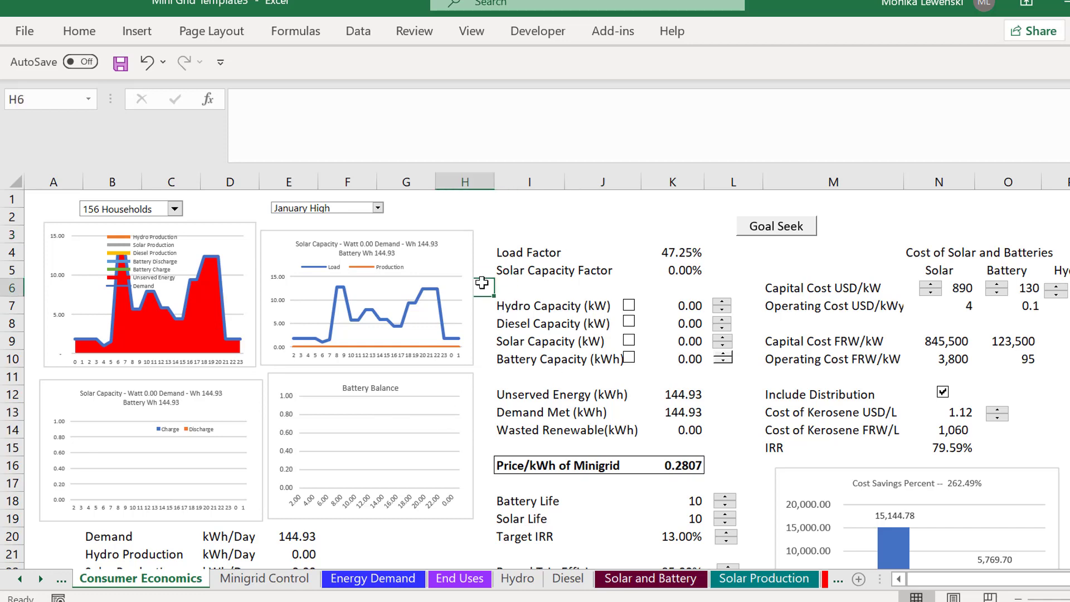
{"action": "key", "text": "Right"}
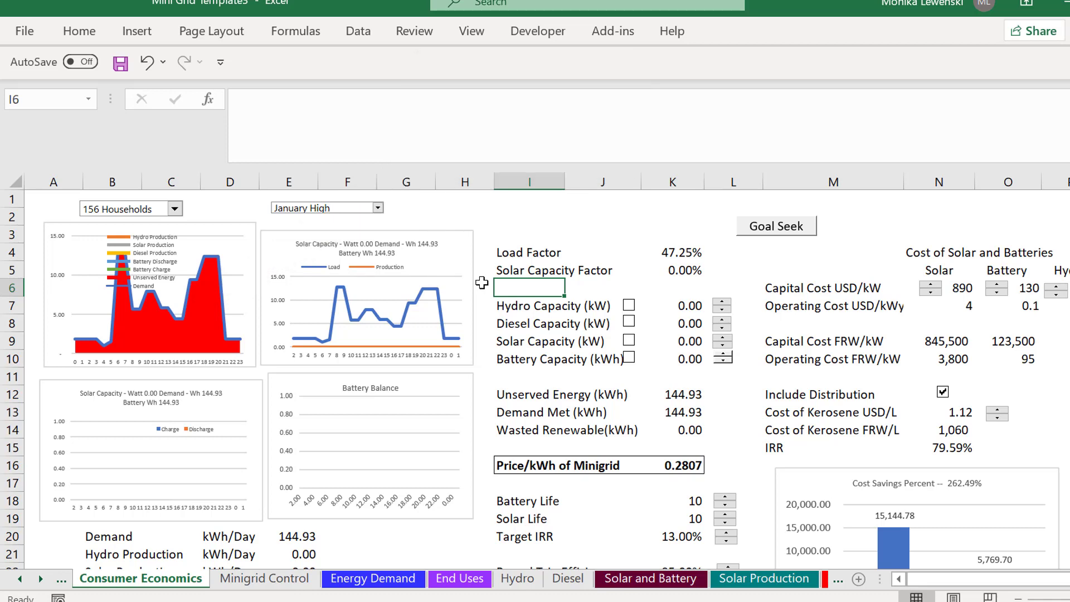
{"action": "left_click", "coordinate": [607, 341], "text": "ctrl"}
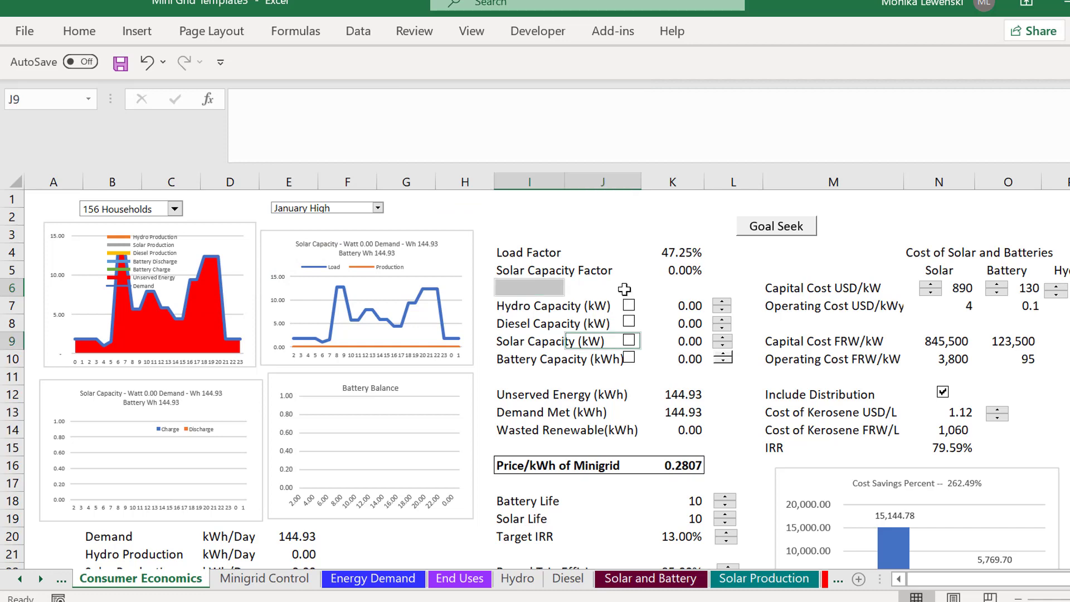
{"action": "left_click", "coordinate": [624, 289]}
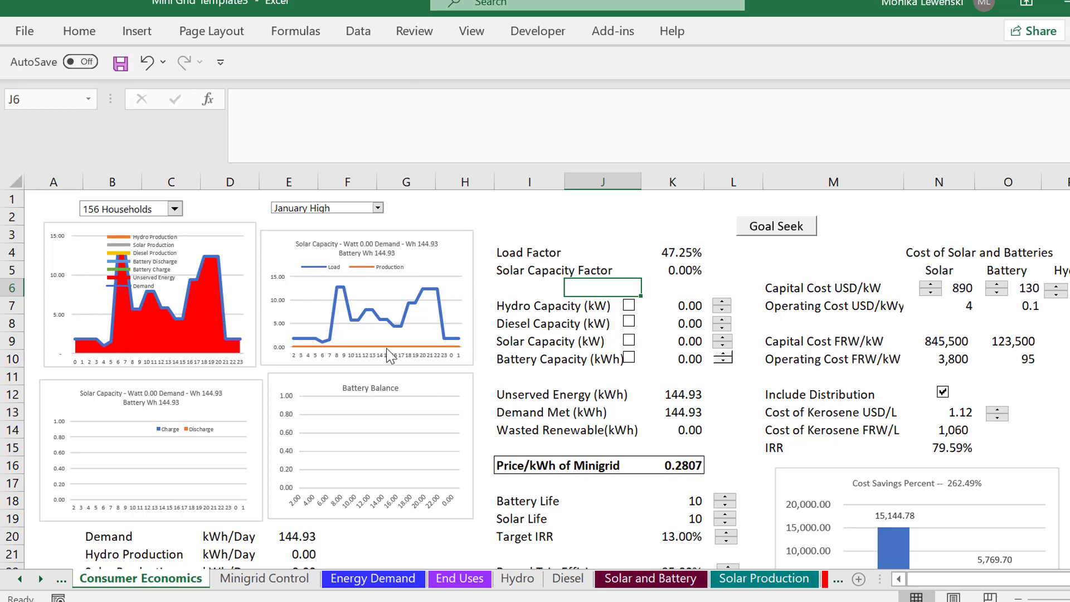
Look at the Illustration sheet and return to the battery charge and discharge chart on Consumer Economics
{"action": "key", "text": "ctrl+Page_Up"}
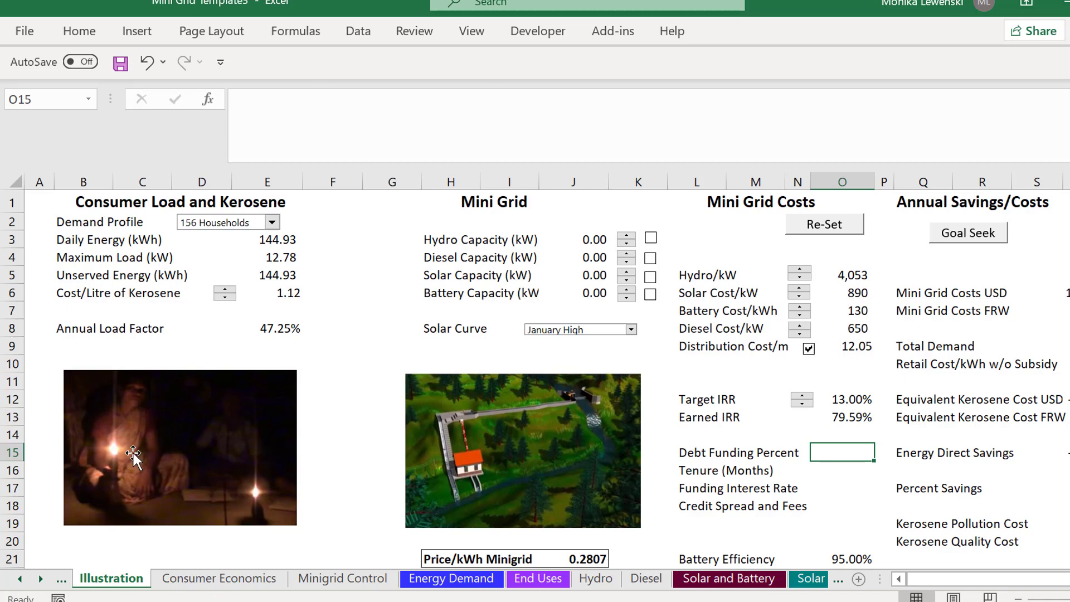
{"action": "key", "text": "ctrl+Page_Down"}
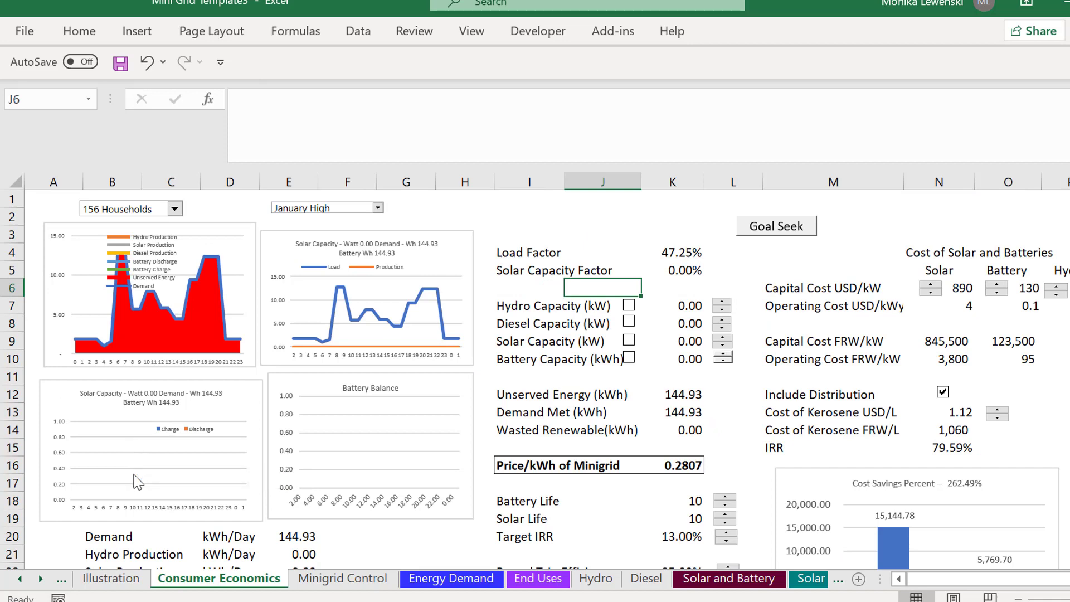
{"action": "left_click", "coordinate": [157, 459]}
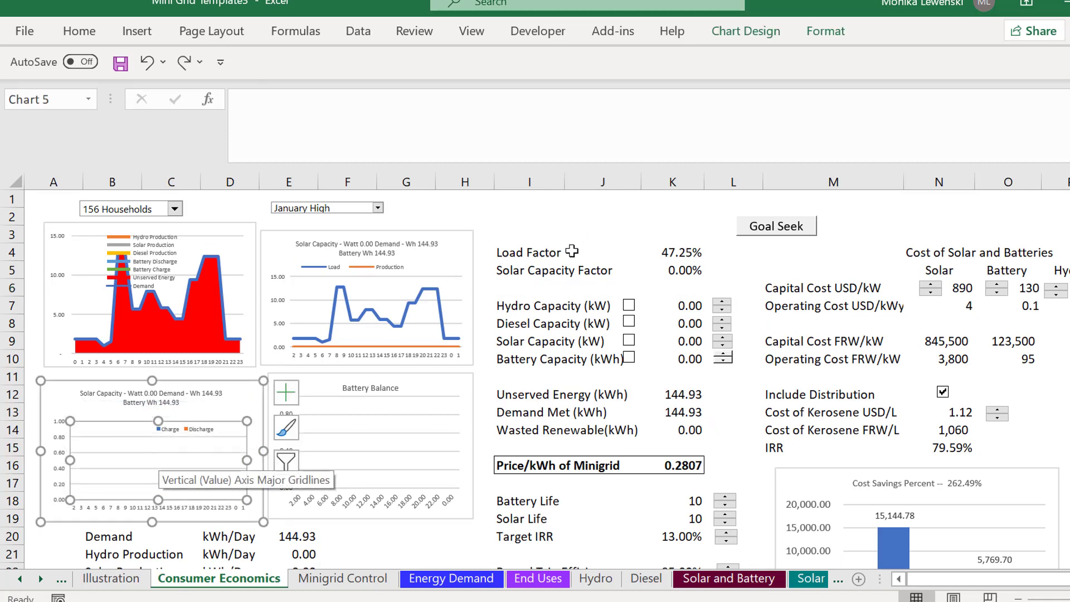
{"action": "left_click", "coordinate": [633, 227]}
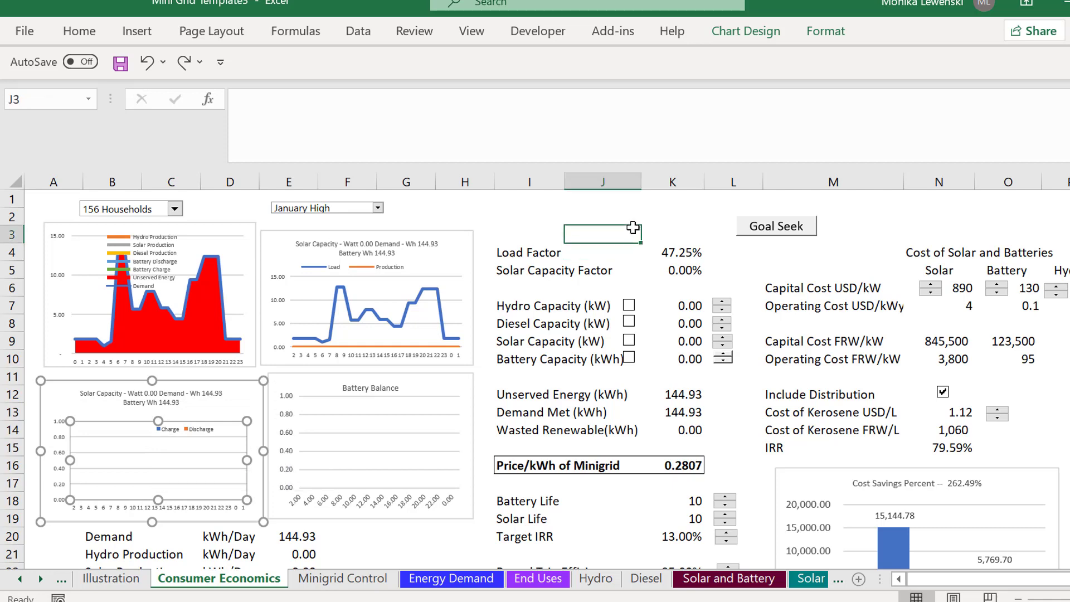
Include hydro capacity in the mini grid and lower it to 26 kW
{"action": "left_click", "coordinate": [629, 306]}
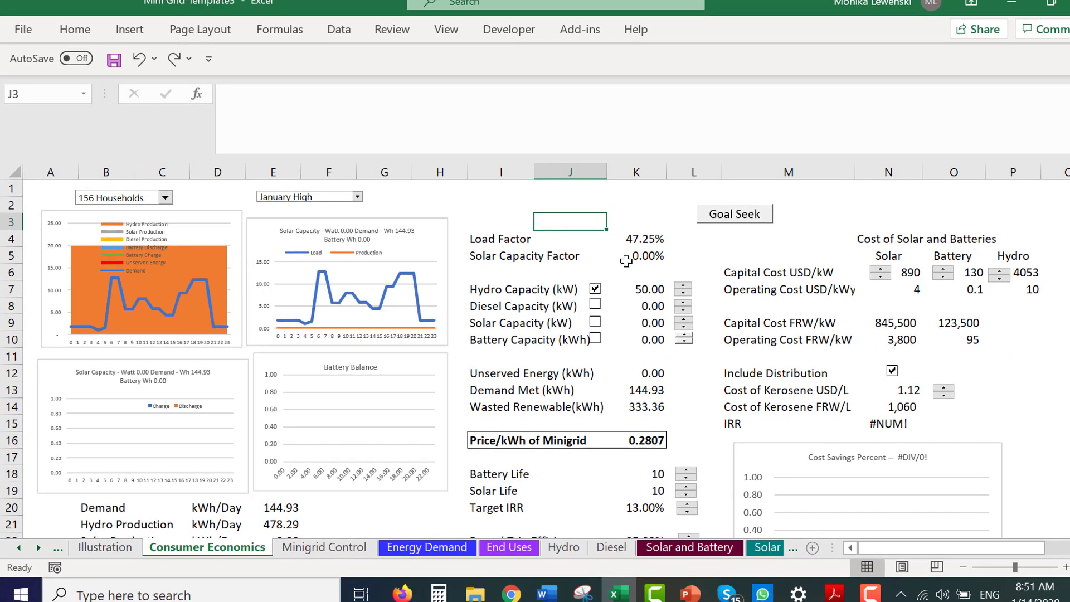
{"action": "left_click", "coordinate": [682, 293]}
{"action": "left_click", "coordinate": [682, 293]}
{"action": "left_click", "coordinate": [683, 294]}
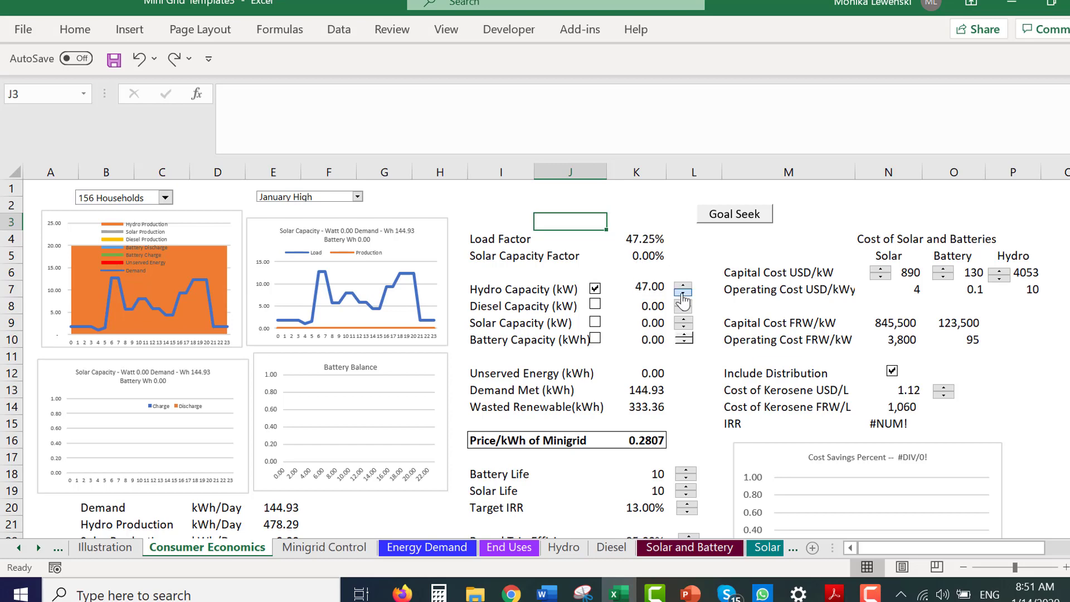
{"action": "left_click", "coordinate": [682, 292]}
{"action": "left_click", "coordinate": [682, 292]}
{"action": "left_click", "coordinate": [683, 292]}
{"action": "left_click", "coordinate": [683, 293]}
{"action": "left_click", "coordinate": [683, 293]}
{"action": "left_click", "coordinate": [682, 293]}
{"action": "left_click", "coordinate": [682, 293]}
{"action": "left_click", "coordinate": [682, 293]}
{"action": "left_click", "coordinate": [683, 293]}
{"action": "left_click", "coordinate": [682, 293]}
{"action": "left_click", "coordinate": [683, 293]}
{"action": "left_click", "coordinate": [682, 293]}
{"action": "left_click", "coordinate": [683, 293]}
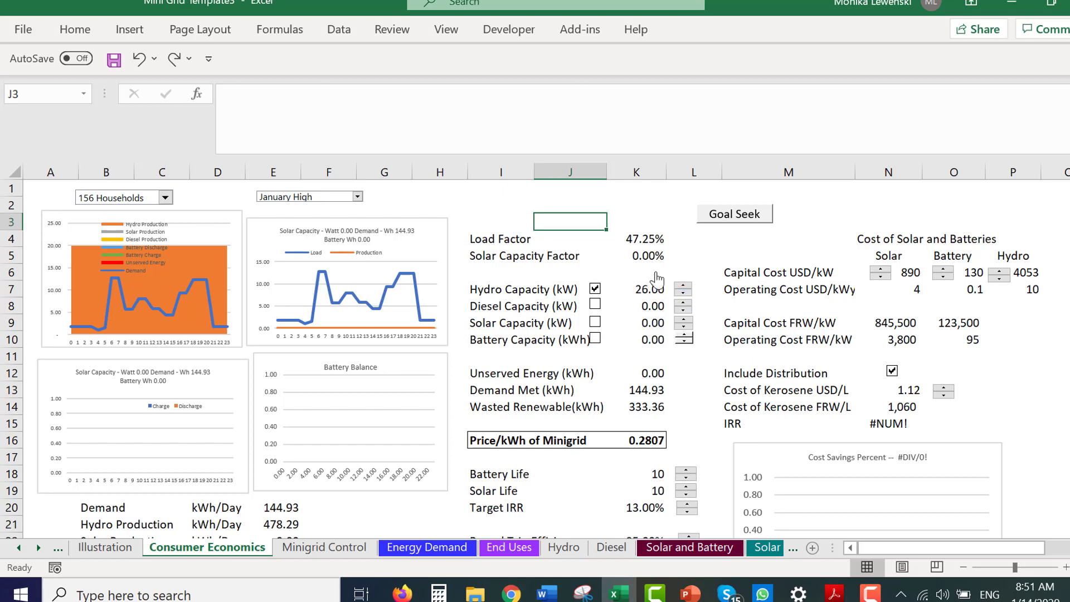
Shrink the formula bar to a single line and lower the hydro capacity to 6 kW
{"action": "left_click", "coordinate": [453, 142]}
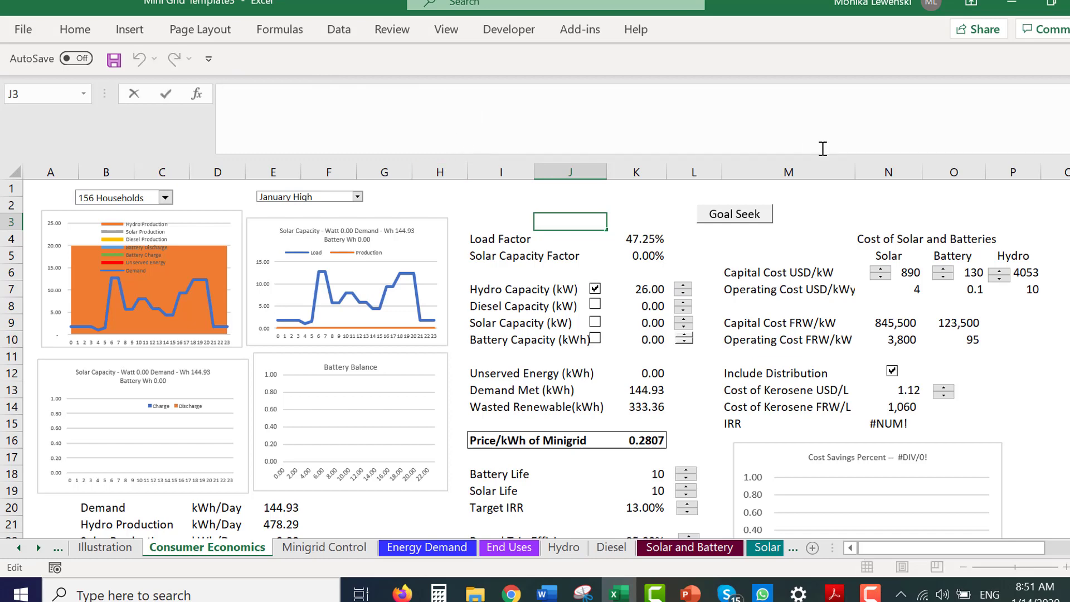
{"action": "left_click_drag", "start_coordinate": [940, 156], "coordinate": [940, 105]}
{"action": "left_click", "coordinate": [683, 243]}
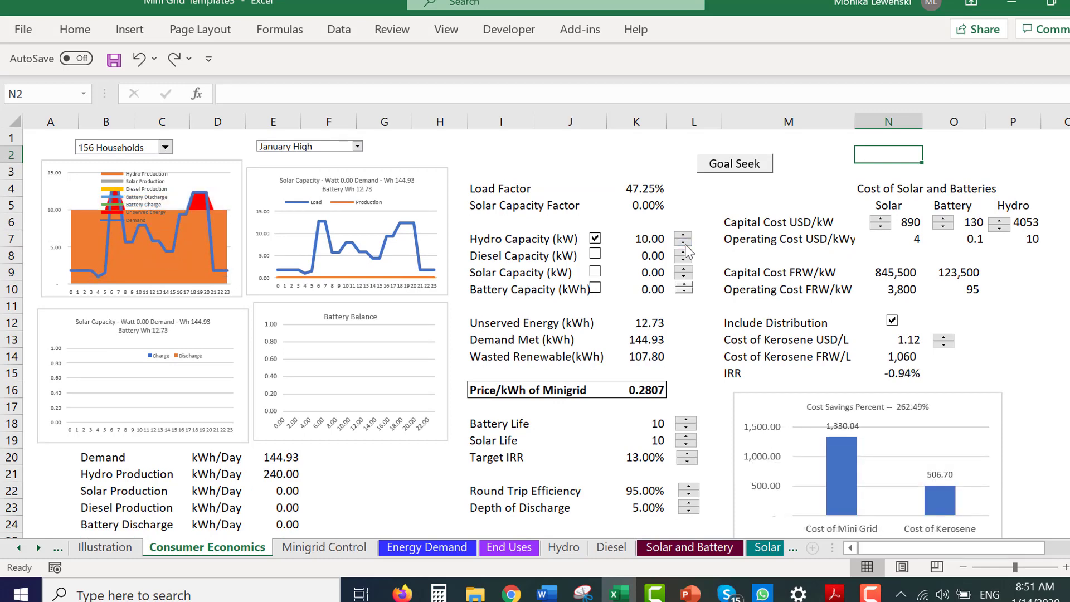
{"action": "left_click", "coordinate": [686, 245]}
{"action": "left_click", "coordinate": [686, 245]}
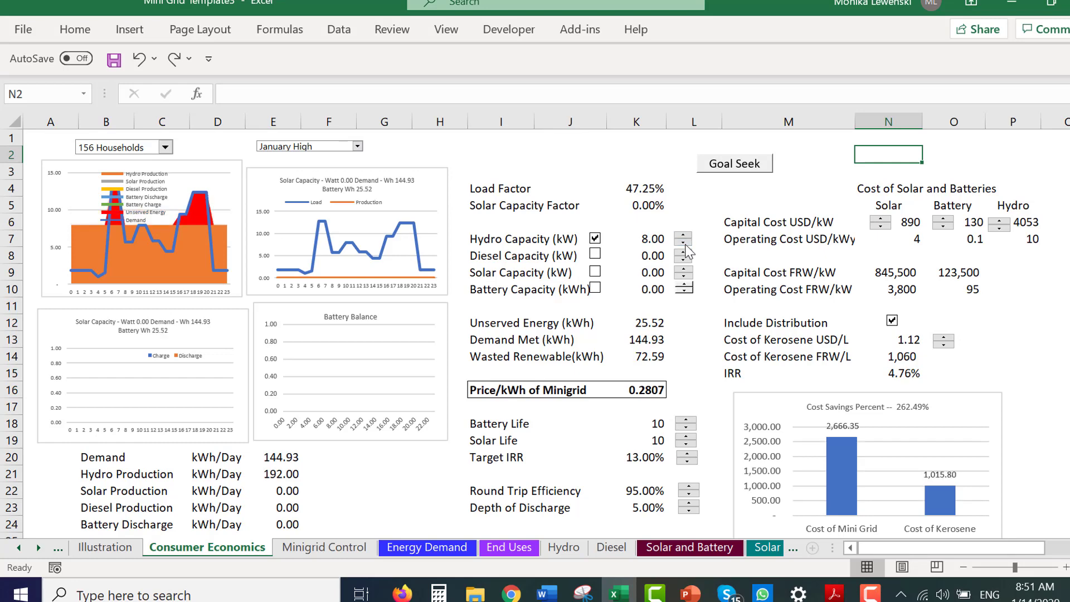
{"action": "left_click", "coordinate": [685, 246]}
{"action": "left_click", "coordinate": [686, 245]}
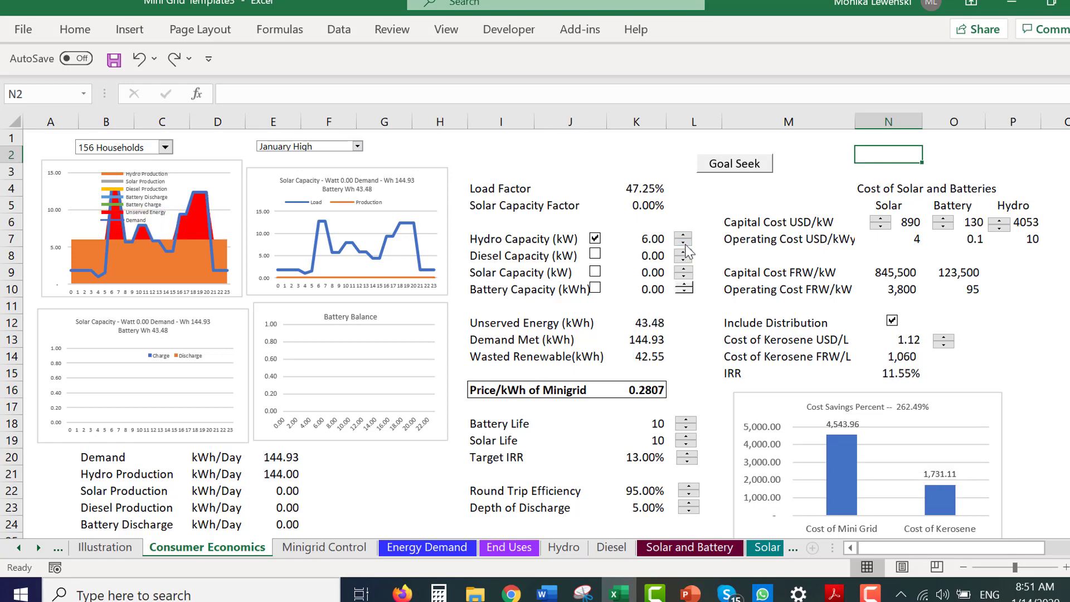
Raise the hydro capacity of the 156 Households mini grid to 9 kW
{"action": "left_click", "coordinate": [682, 237]}
{"action": "left_click", "coordinate": [682, 237]}
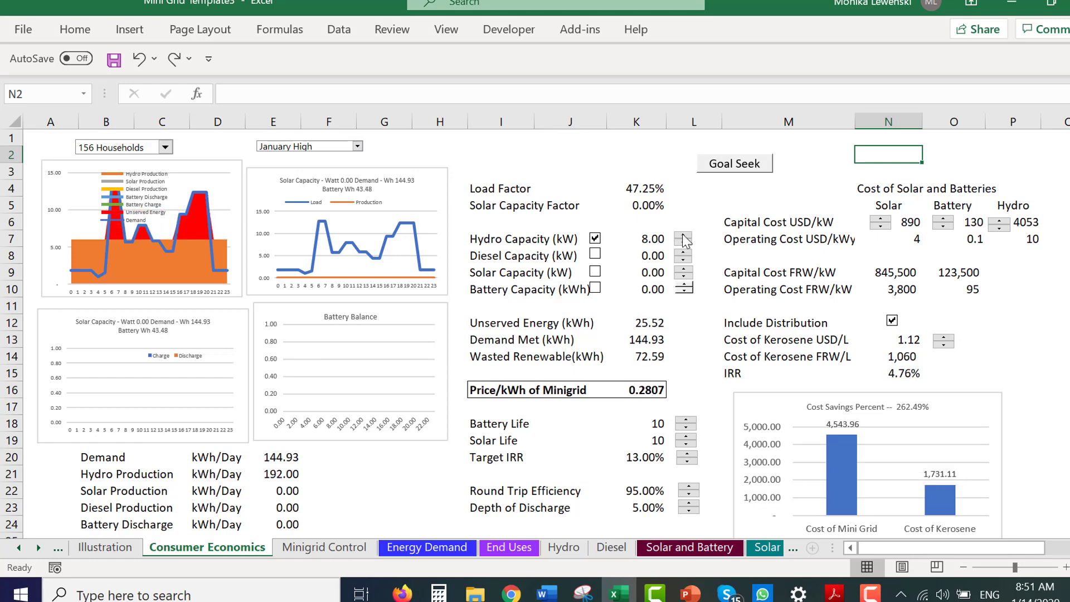
{"action": "left_click", "coordinate": [683, 237]}
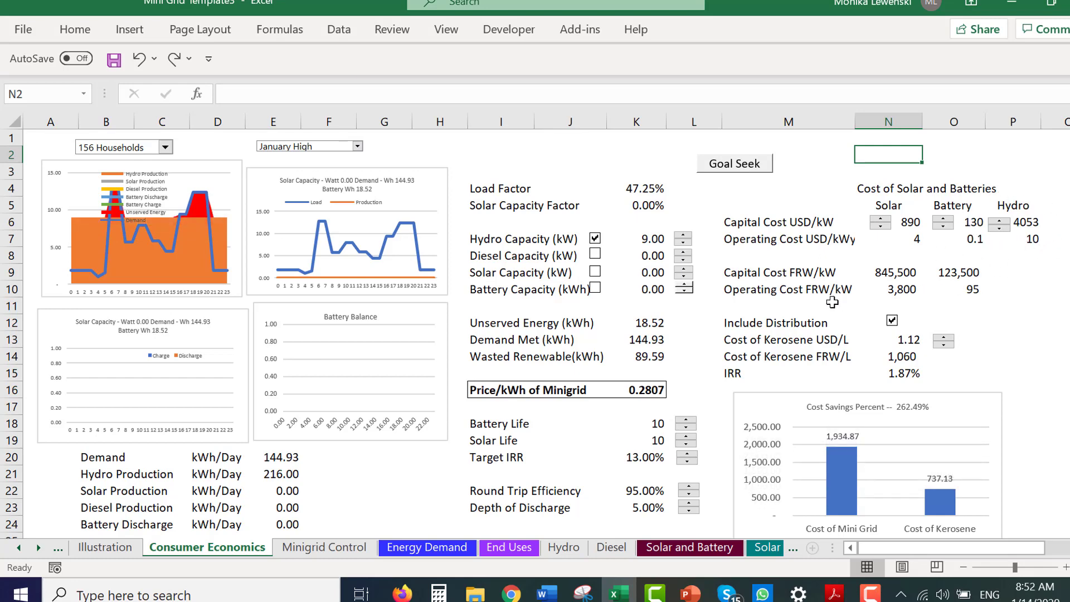
Try a larger hydro plant by raising the hydro capacity to 19 kW
{"action": "left_click", "coordinate": [683, 236]}
{"action": "left_click", "coordinate": [683, 236]}
{"action": "left_click", "coordinate": [683, 236]}
{"action": "left_click", "coordinate": [684, 236]}
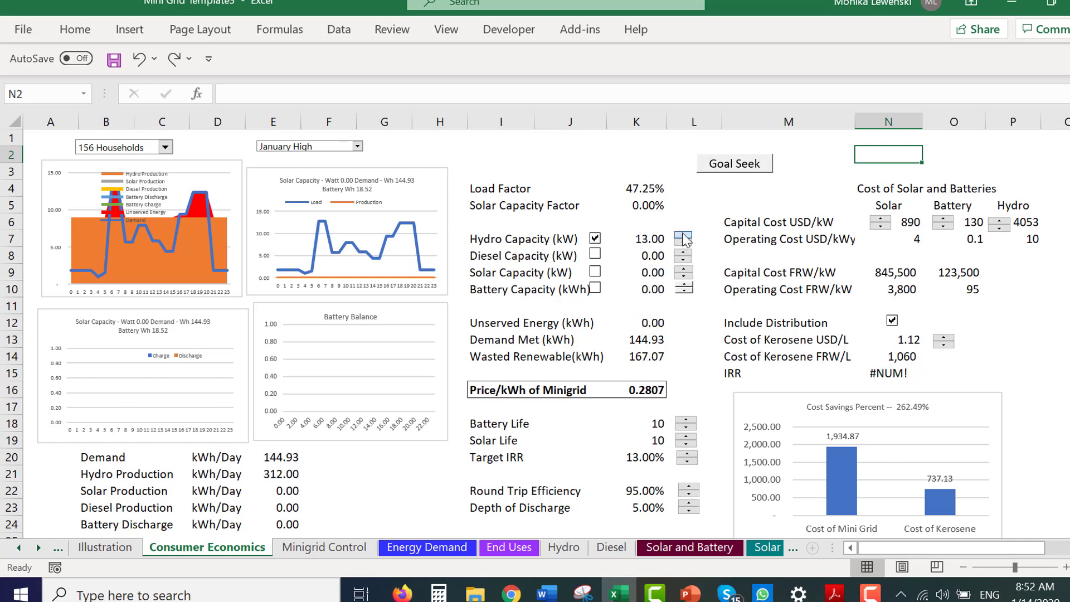
{"action": "left_click", "coordinate": [683, 235]}
{"action": "left_click", "coordinate": [683, 236]}
{"action": "left_click", "coordinate": [683, 236]}
{"action": "left_click", "coordinate": [683, 235]}
{"action": "left_click", "coordinate": [683, 236]}
{"action": "left_click", "coordinate": [683, 235]}
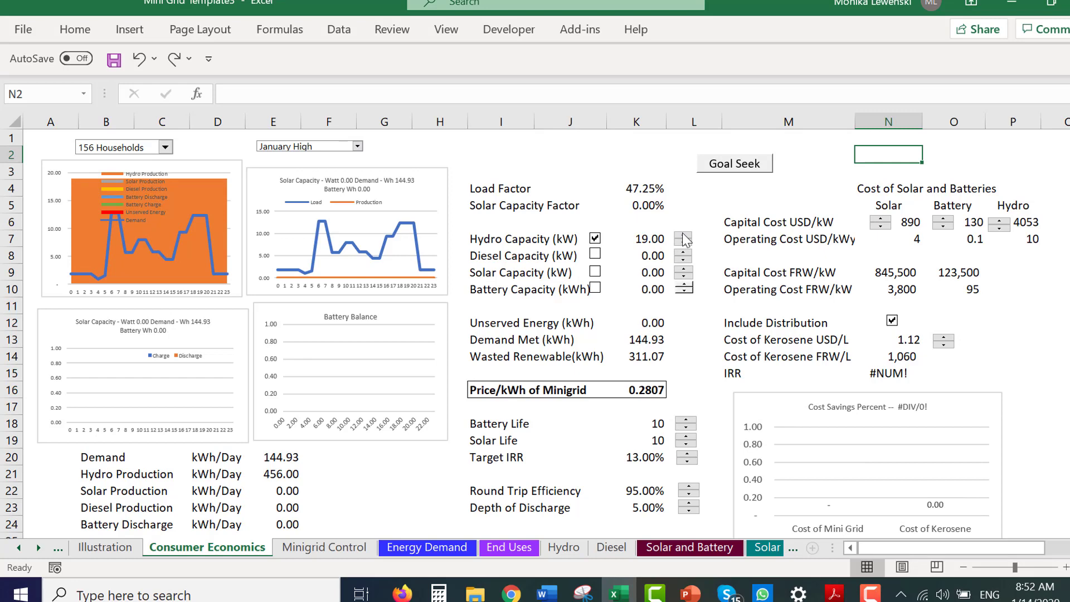
Bring the hydro capacity back down to 9 kW
{"action": "left_click", "coordinate": [683, 243]}
{"action": "left_click", "coordinate": [683, 244]}
{"action": "left_click", "coordinate": [683, 244]}
{"action": "left_click", "coordinate": [683, 244]}
{"action": "left_click", "coordinate": [683, 244]}
{"action": "left_click", "coordinate": [683, 243]}
{"action": "left_click", "coordinate": [683, 243]}
{"action": "left_click", "coordinate": [683, 243]}
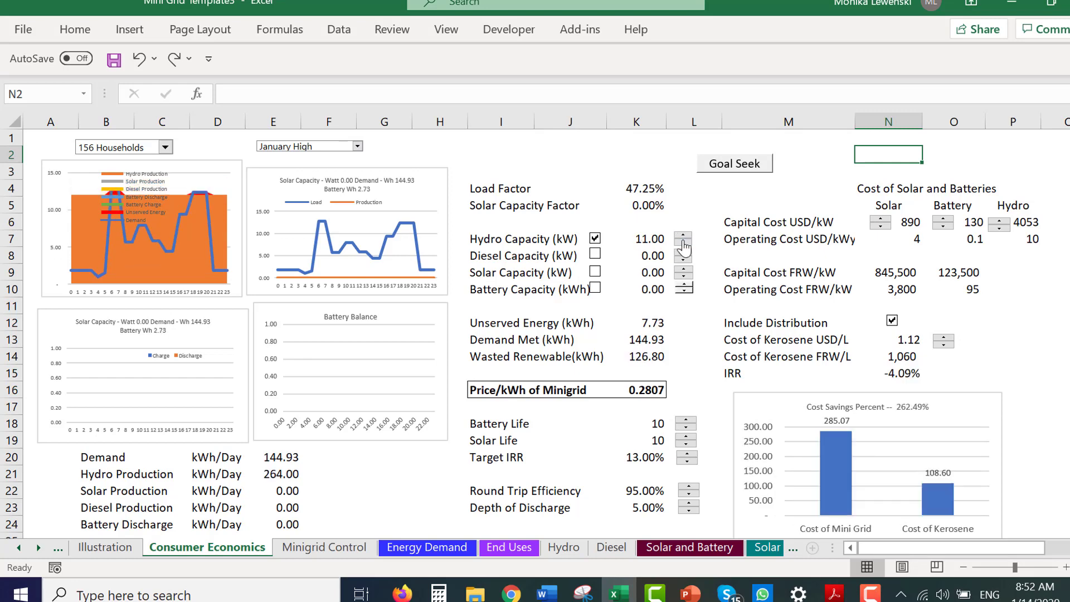
{"action": "left_click", "coordinate": [683, 243]}
{"action": "left_click", "coordinate": [683, 243]}
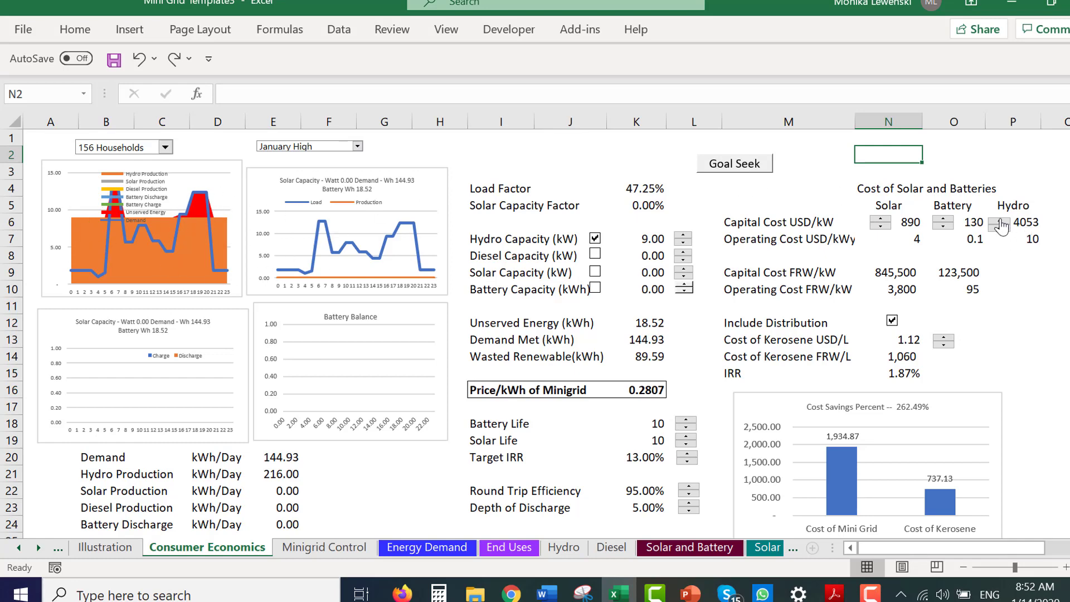
Raise the hydro capital cost to 5253 USD/kW and goal seek the mini grid price for the 13% target IRR
{"action": "left_click_drag", "start_coordinate": [1001, 224], "coordinate": [1004, 225]}
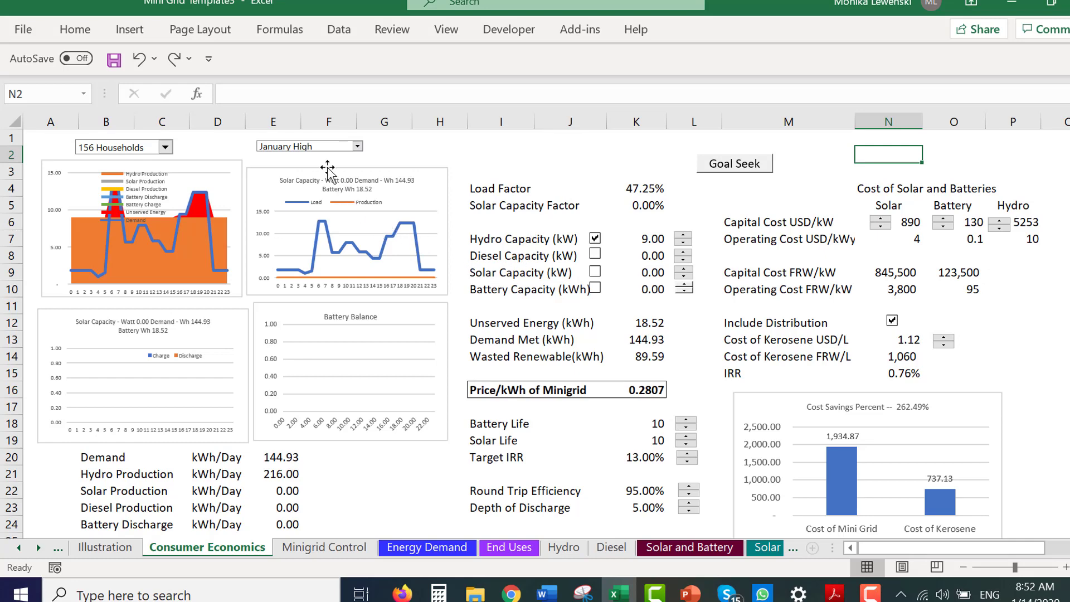
{"action": "left_click", "coordinate": [727, 167]}
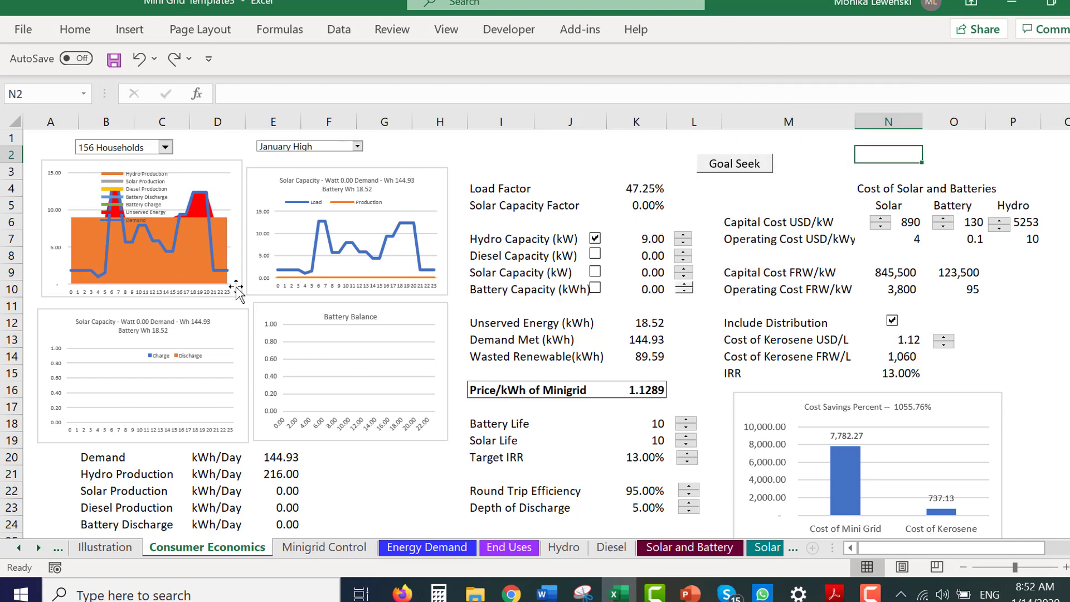
Set the supply mix to 9 kW hydro with 4 kW diesel, excluding solar and battery, and goal seek the mini grid price
{"action": "left_click", "coordinate": [595, 288]}
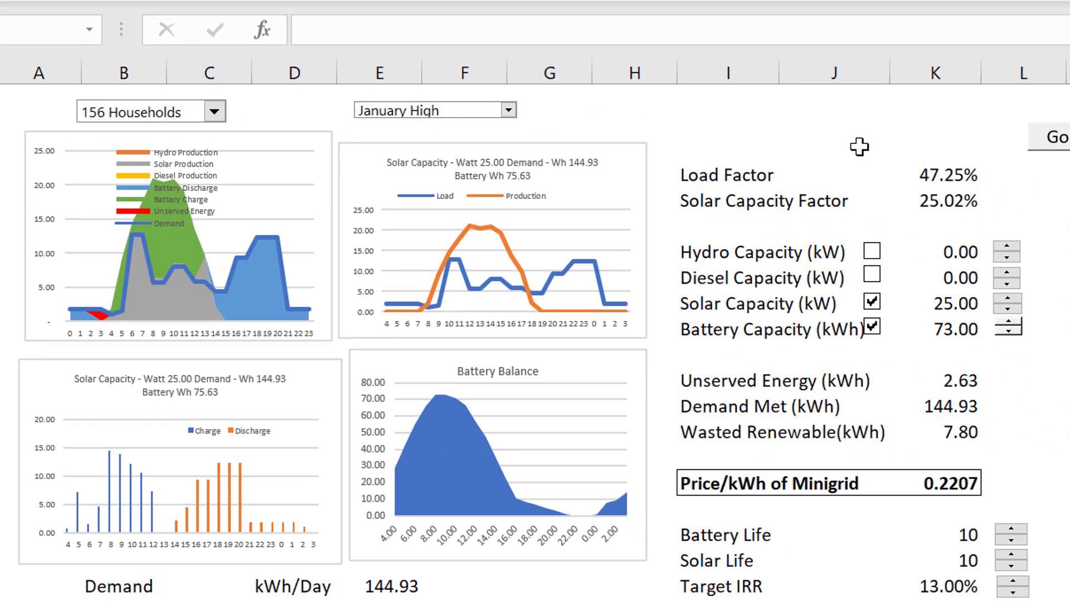
{"action": "left_click", "coordinate": [876, 253]}
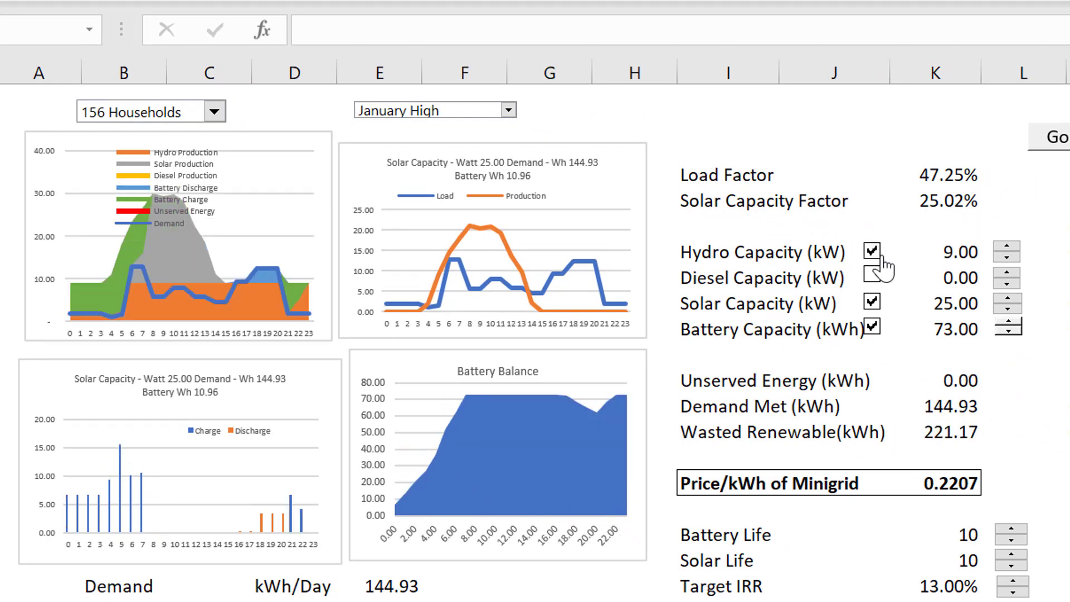
{"action": "left_click", "coordinate": [873, 304]}
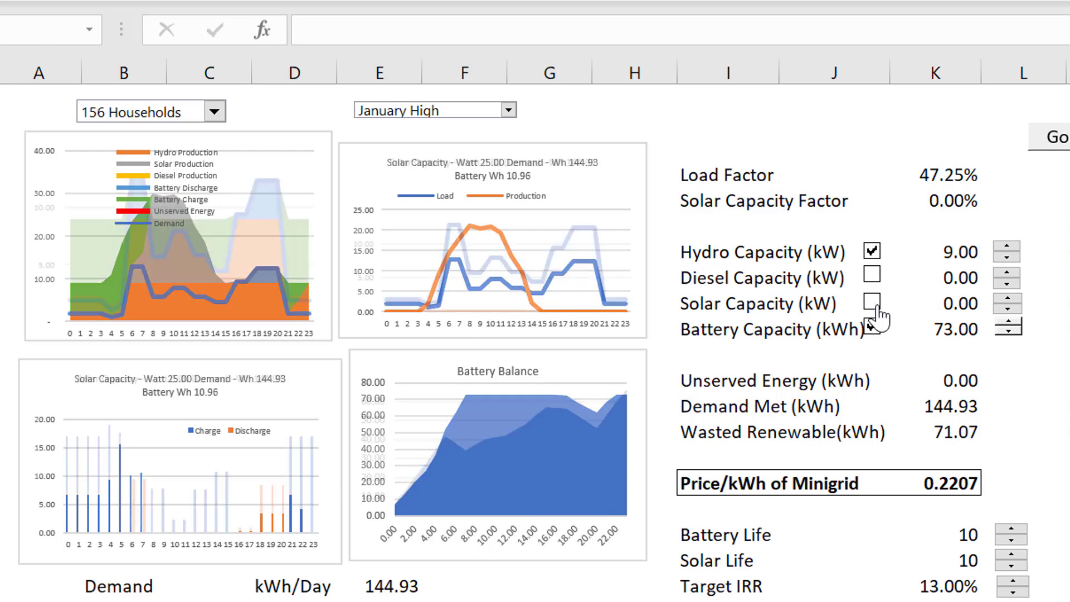
{"action": "left_click", "coordinate": [875, 329]}
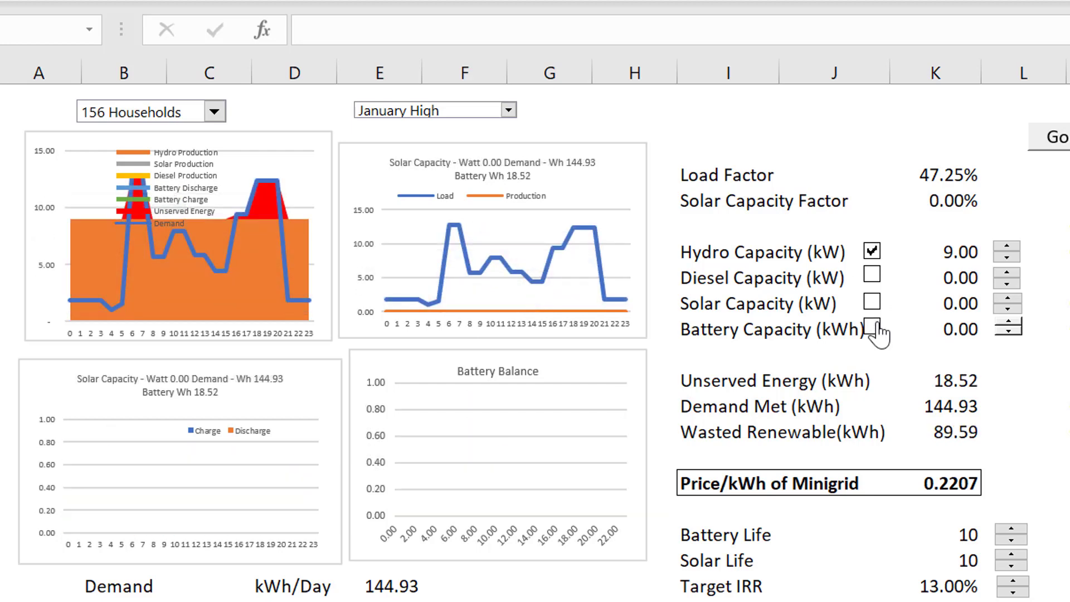
{"action": "left_click", "coordinate": [872, 276]}
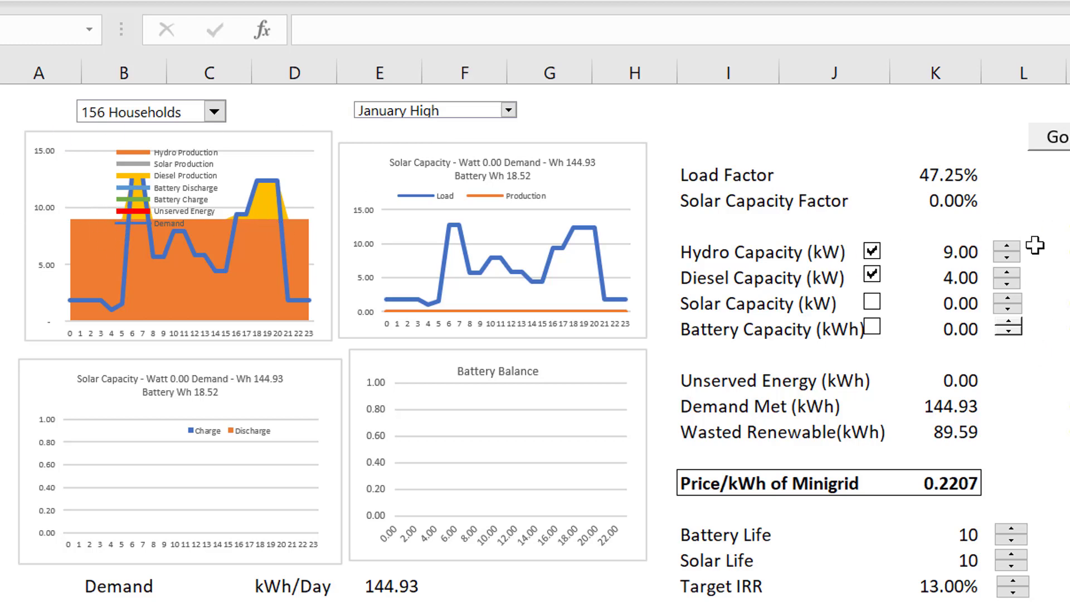
{"action": "left_click", "coordinate": [1055, 137]}
Test the hydro supply without diesel and put the 4 kW diesel capacity back
{"action": "left_click", "coordinate": [873, 269]}
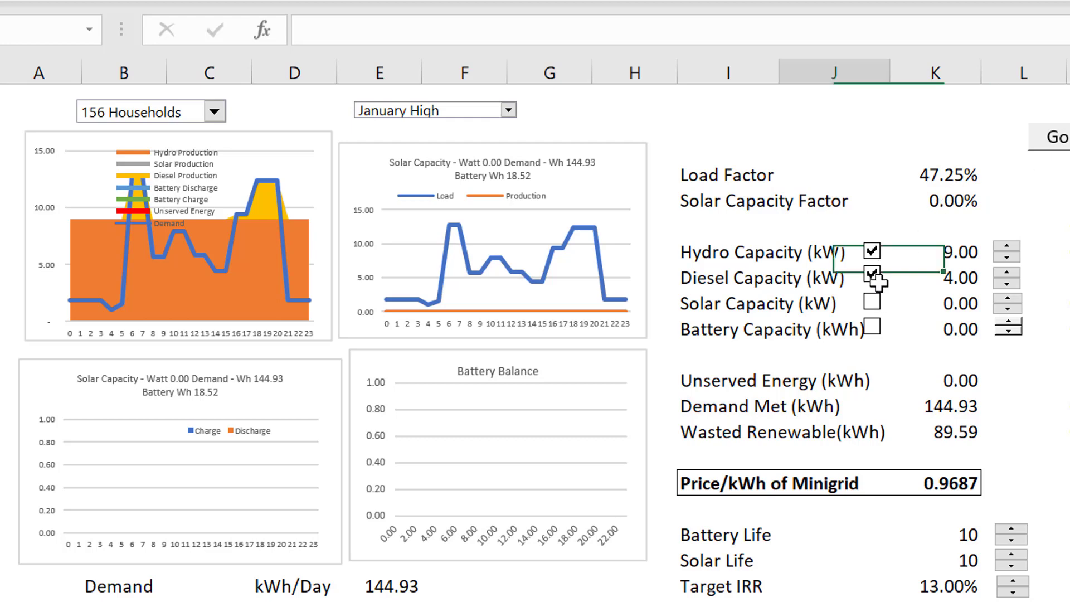
{"action": "left_click", "coordinate": [872, 274]}
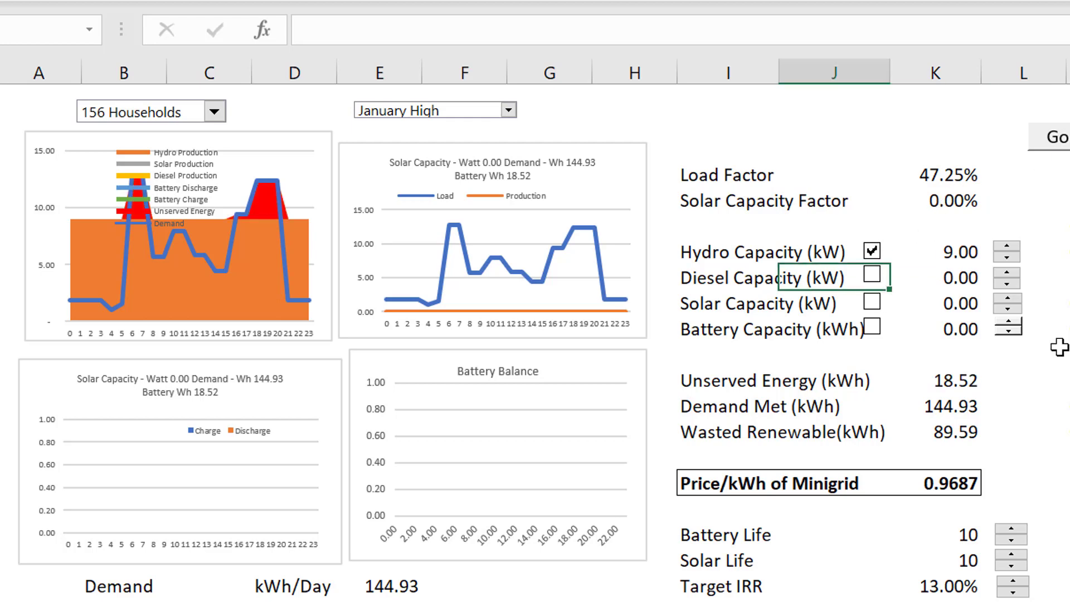
{"action": "left_click", "coordinate": [871, 275]}
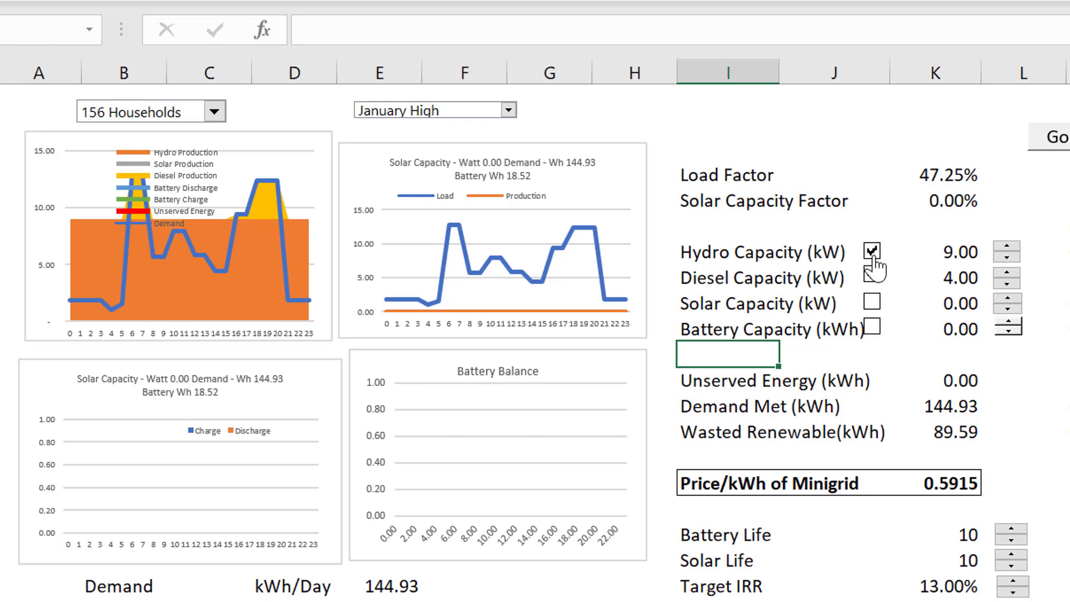
Exclude hydro and diesel from the mini grid and include the 25 kW solar capacity instead
{"action": "left_click", "coordinate": [872, 254]}
{"action": "left_click", "coordinate": [873, 274]}
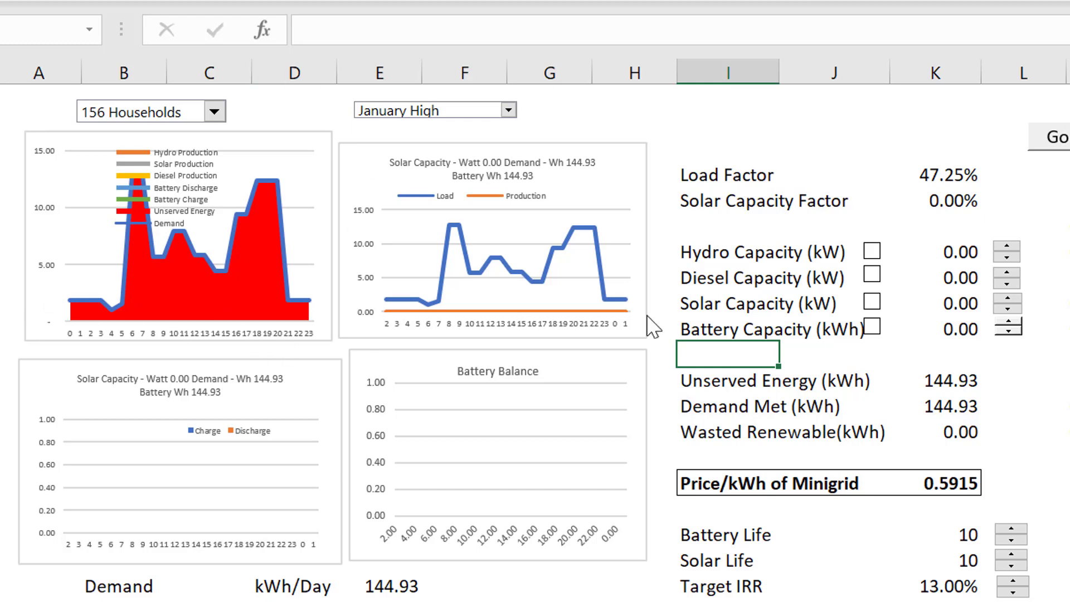
{"action": "left_click", "coordinate": [874, 304]}
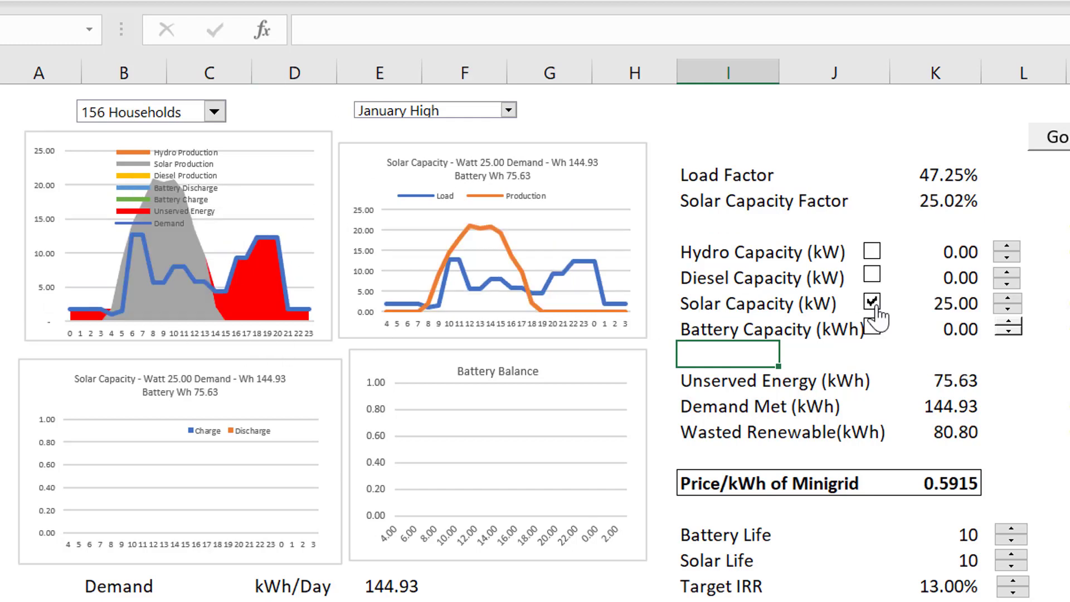
Lower the solar capacity to 18 kW and bring it back up to 20 kW
{"action": "left_click", "coordinate": [1009, 308]}
{"action": "left_click", "coordinate": [1009, 307]}
{"action": "left_click", "coordinate": [1009, 308]}
{"action": "left_click", "coordinate": [1009, 307]}
{"action": "left_click", "coordinate": [1009, 307]}
{"action": "left_click", "coordinate": [1009, 307]}
{"action": "left_click", "coordinate": [1008, 308]}
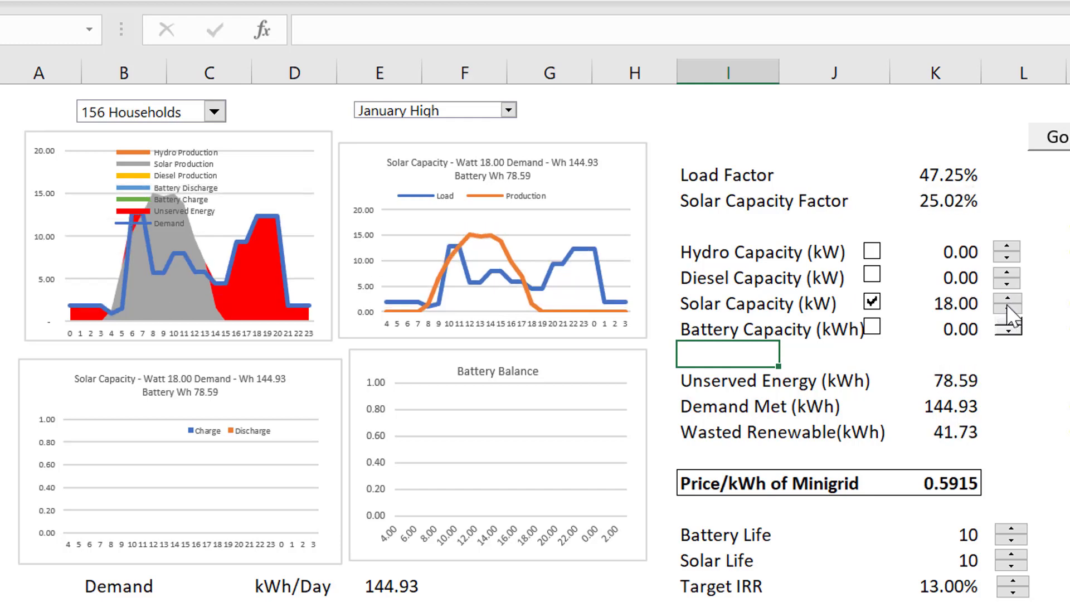
{"action": "left_click", "coordinate": [1007, 299]}
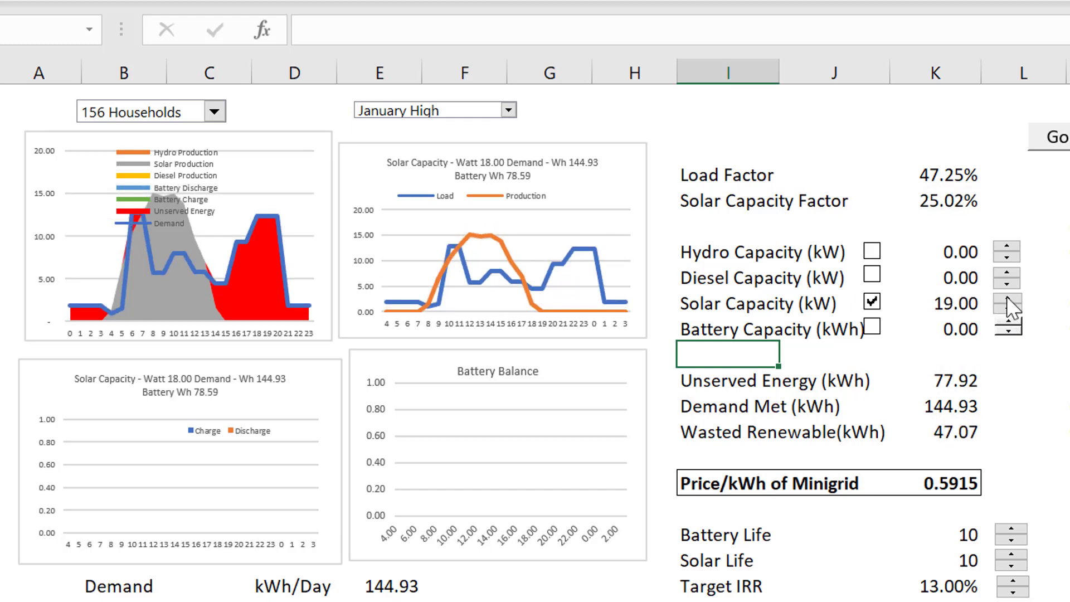
{"action": "left_click", "coordinate": [1007, 300]}
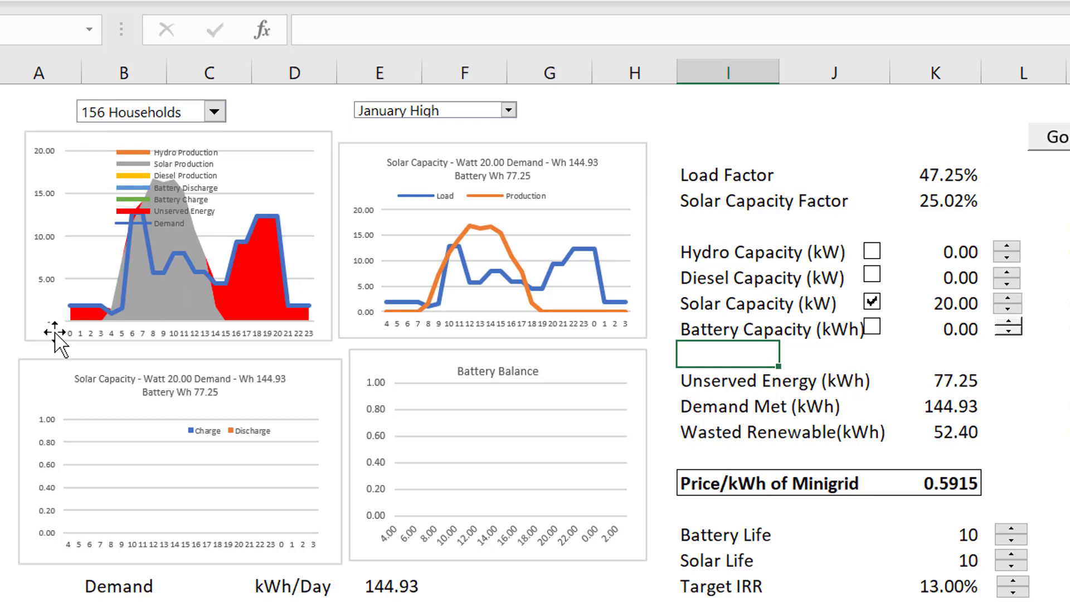
Include the battery, increase its capacity to 79 kWh and raise the solar capacity to 24 kW
{"action": "left_click", "coordinate": [874, 328]}
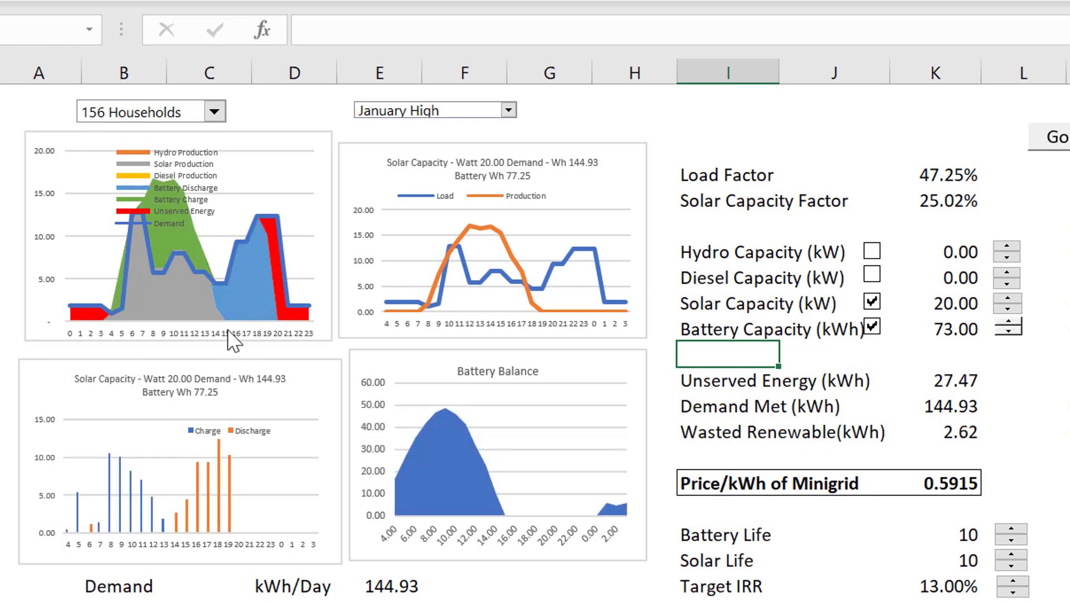
{"action": "left_click", "coordinate": [254, 348]}
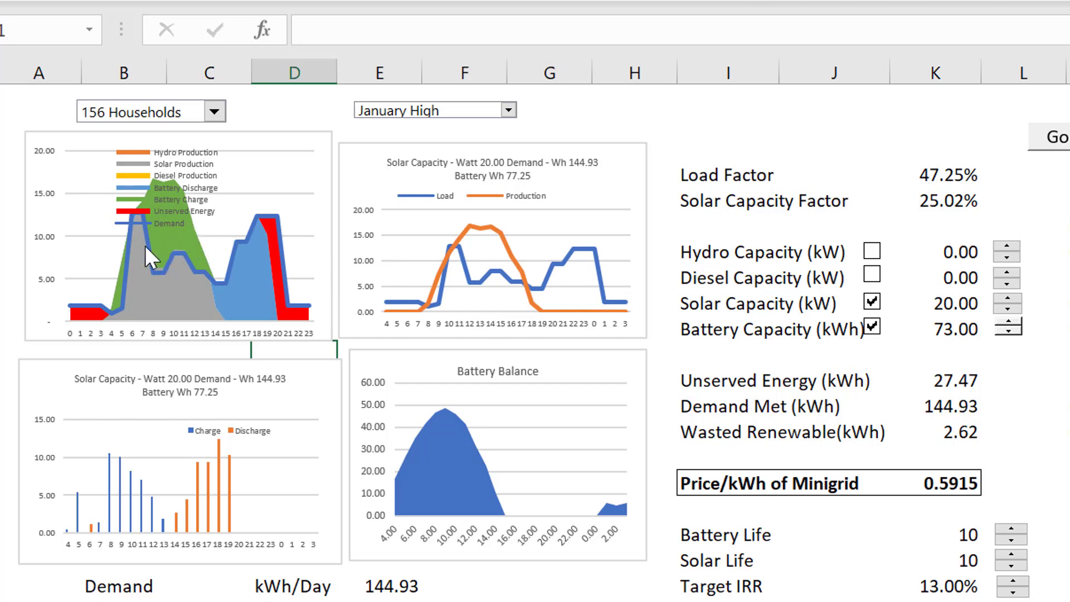
{"action": "left_click", "coordinate": [1008, 321]}
{"action": "left_click", "coordinate": [1007, 298]}
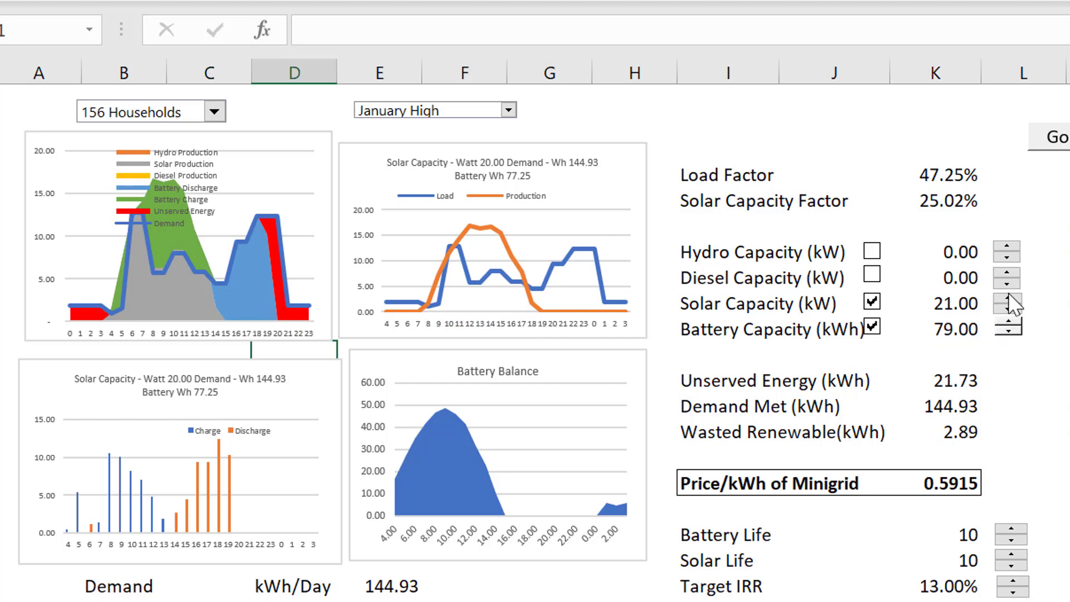
{"action": "left_click", "coordinate": [1008, 298]}
{"action": "left_click", "coordinate": [1007, 298]}
{"action": "left_click", "coordinate": [1008, 298]}
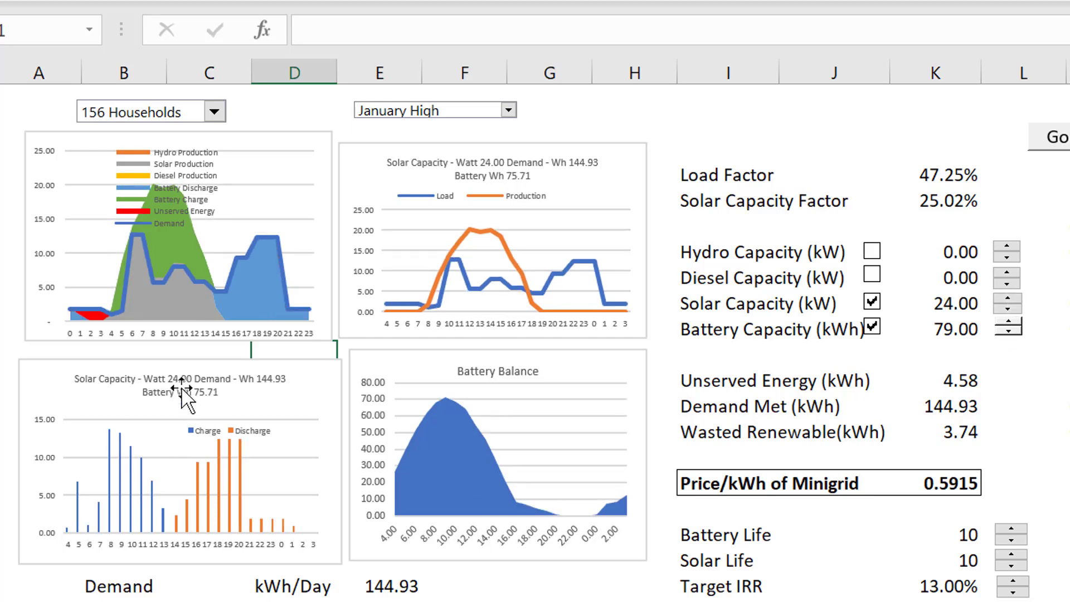
Test the solar and battery supply with the November Low and July Low solar profiles
{"action": "left_click", "coordinate": [501, 110]}
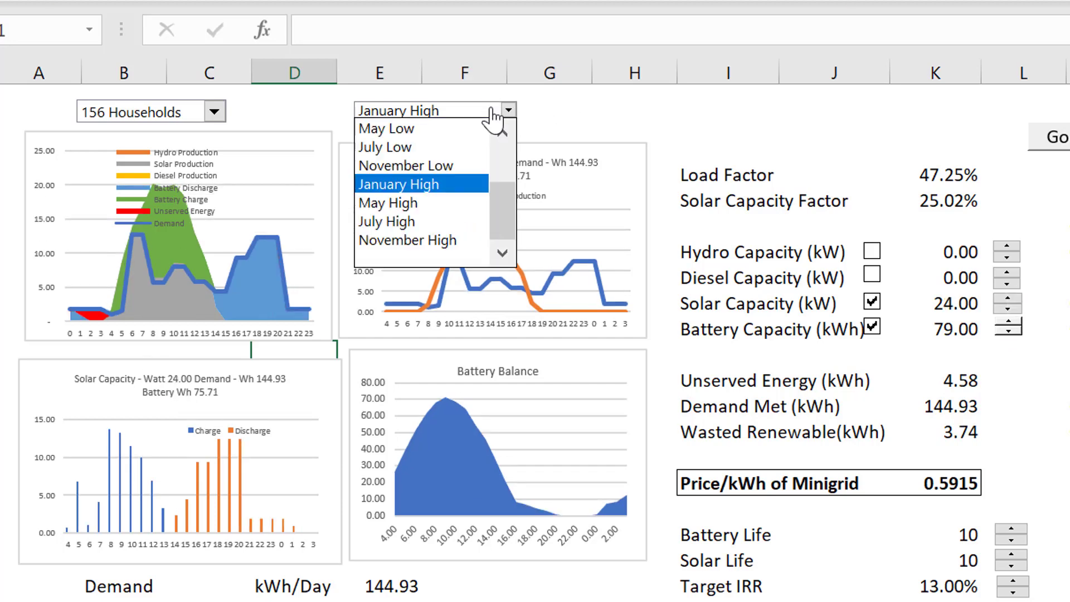
{"action": "left_click", "coordinate": [494, 112]}
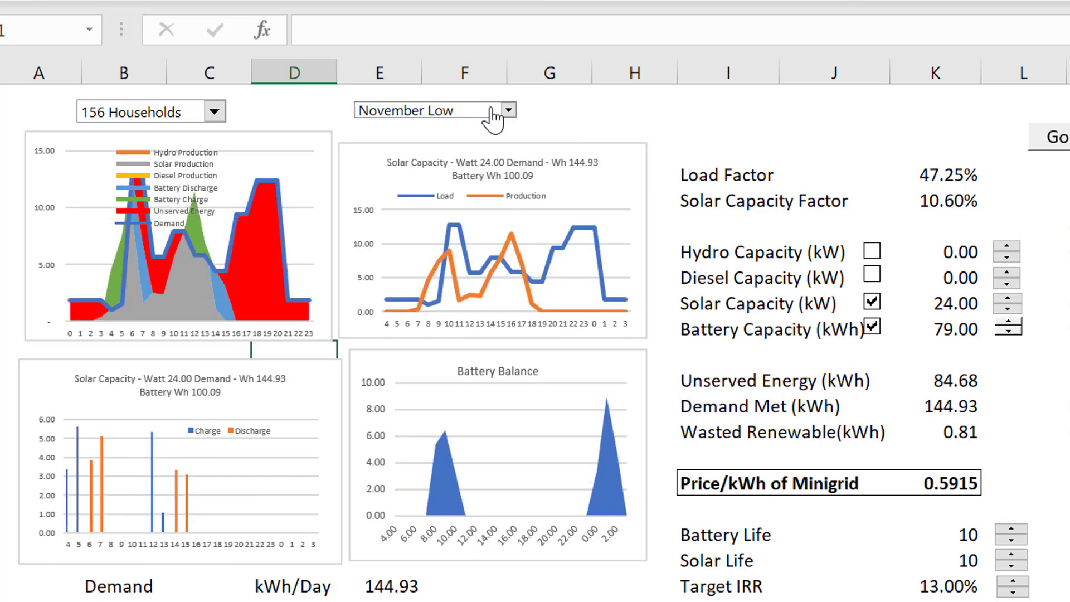
{"action": "left_click", "coordinate": [492, 111]}
{"action": "key", "text": "Up"}
{"action": "key", "text": "Return"}
Select the July High solar profile and goal seek the mini grid price
{"action": "left_click", "coordinate": [491, 111]}
{"action": "key", "text": "Down"}
{"action": "key", "text": "Down"}
{"action": "key", "text": "Down"}
{"action": "key", "text": "Down"}
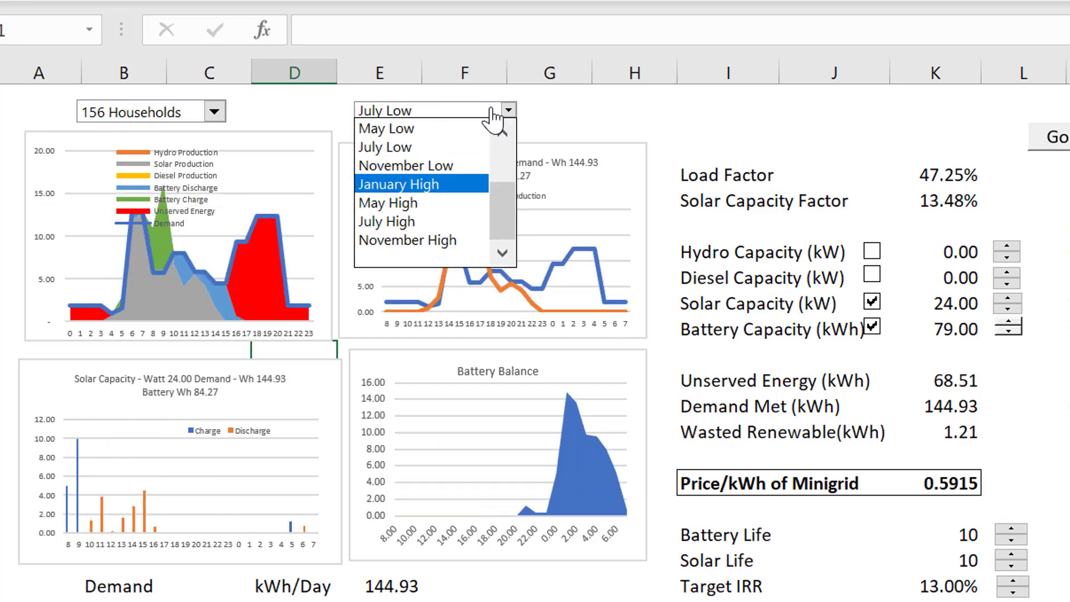
{"action": "key", "text": "Return"}
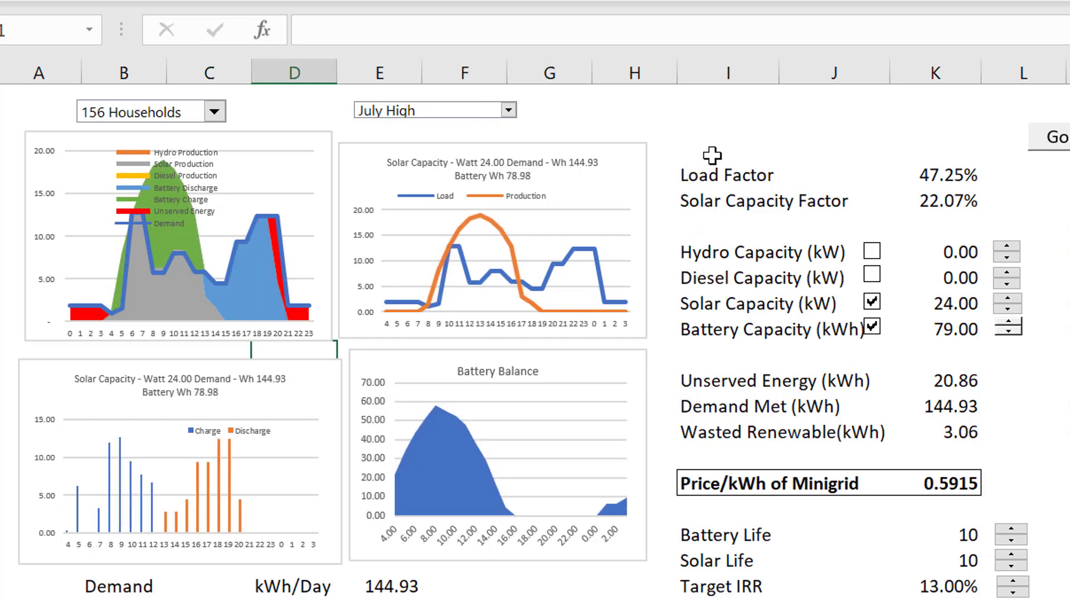
{"action": "left_click", "coordinate": [1061, 146]}
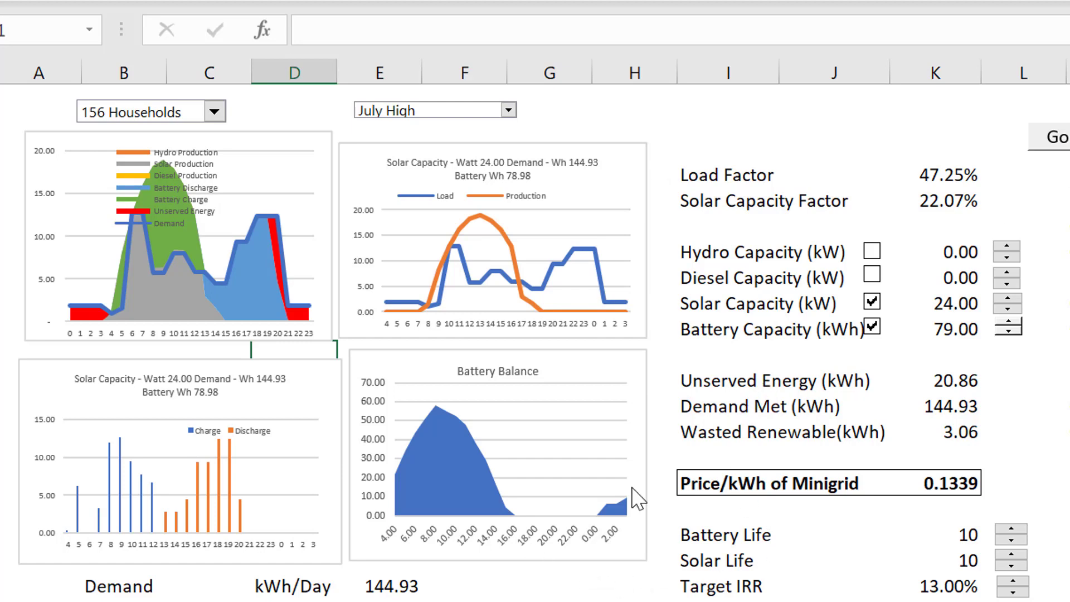
Lower the solar capacity to 19 kW and goal seek the mini grid price again
{"action": "left_click", "coordinate": [1008, 308]}
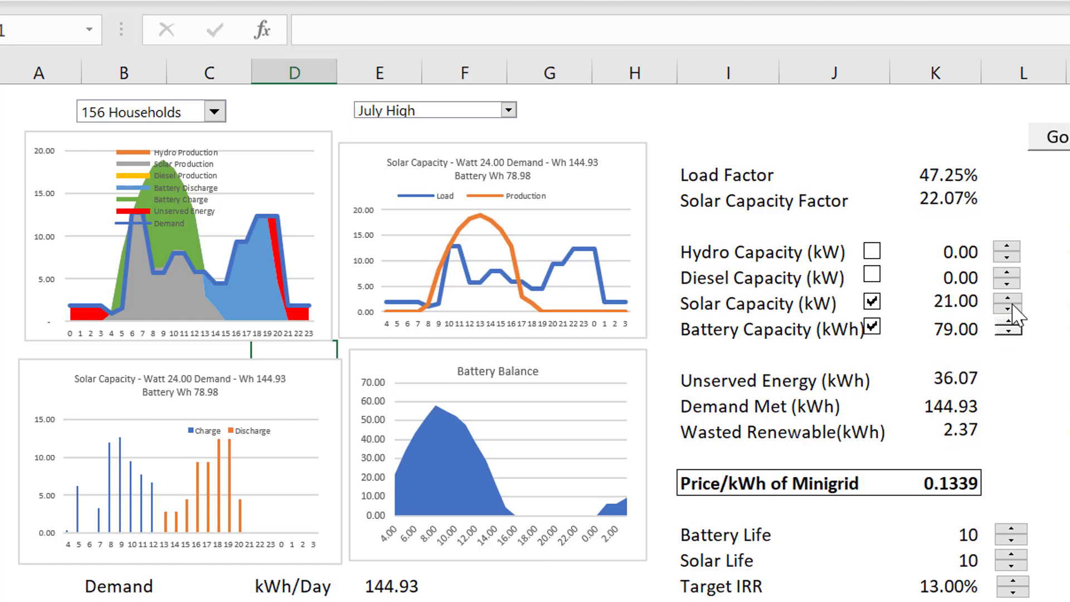
{"action": "left_click", "coordinate": [1009, 308]}
{"action": "left_click", "coordinate": [1009, 308]}
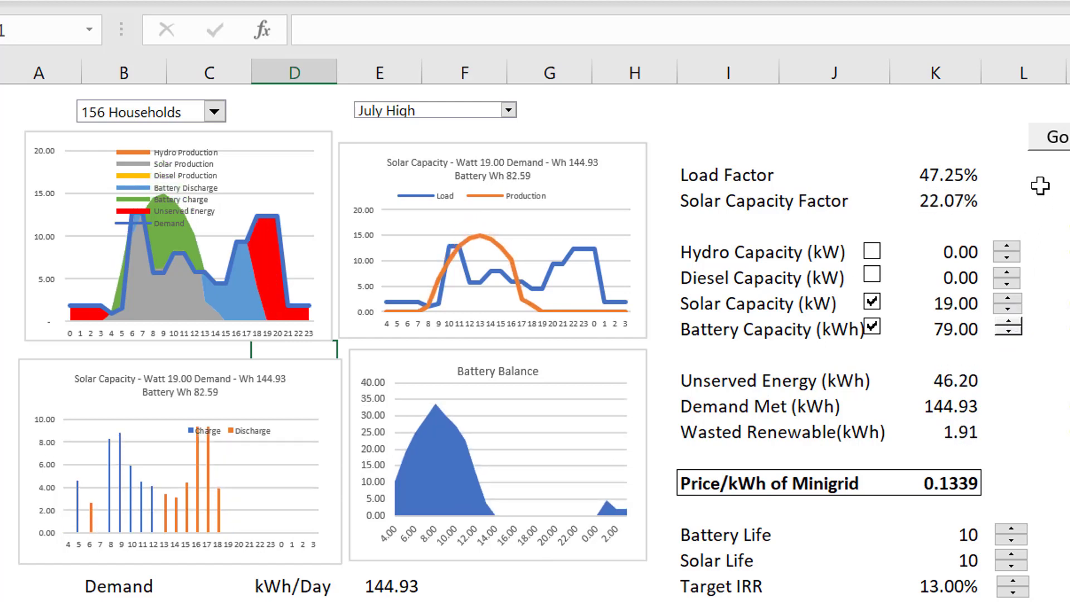
{"action": "left_click", "coordinate": [1061, 140]}
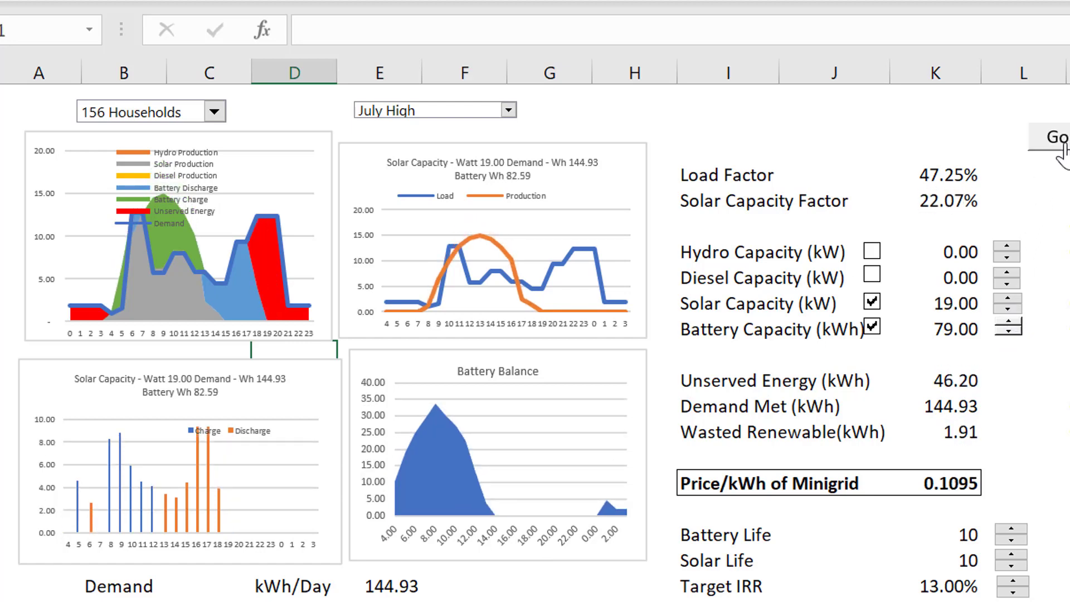
Raise the solar capacity to 25 kW under the July High profile
{"action": "left_click", "coordinate": [1006, 298]}
{"action": "left_click", "coordinate": [1006, 298]}
{"action": "left_click", "coordinate": [1005, 299]}
{"action": "left_click", "coordinate": [1005, 298]}
{"action": "left_click", "coordinate": [1005, 298]}
{"action": "left_click", "coordinate": [1006, 298]}
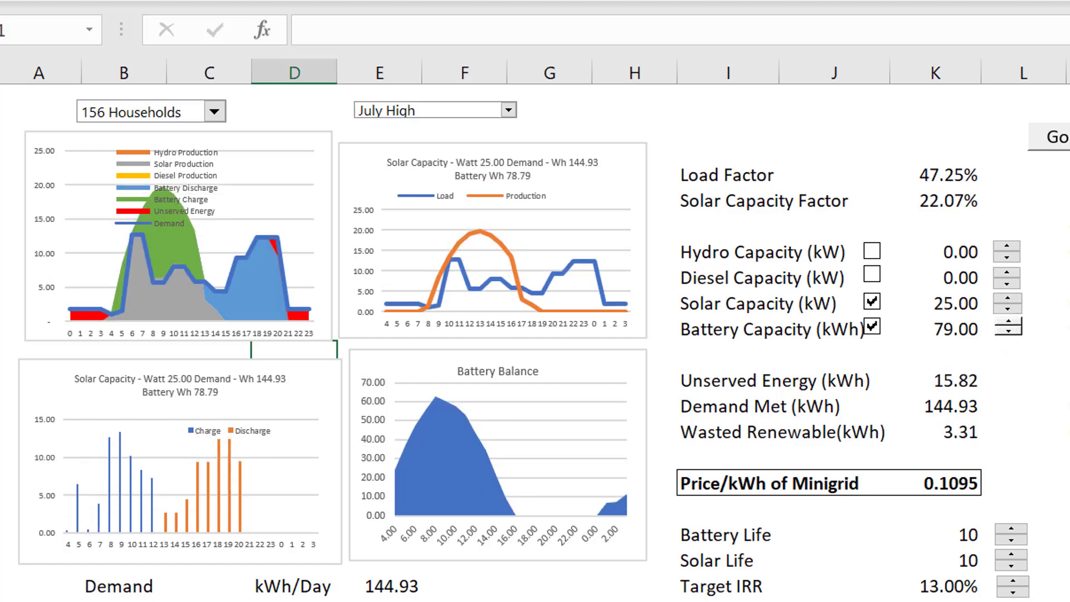
{"action": "left_click", "coordinate": [1058, 195]}
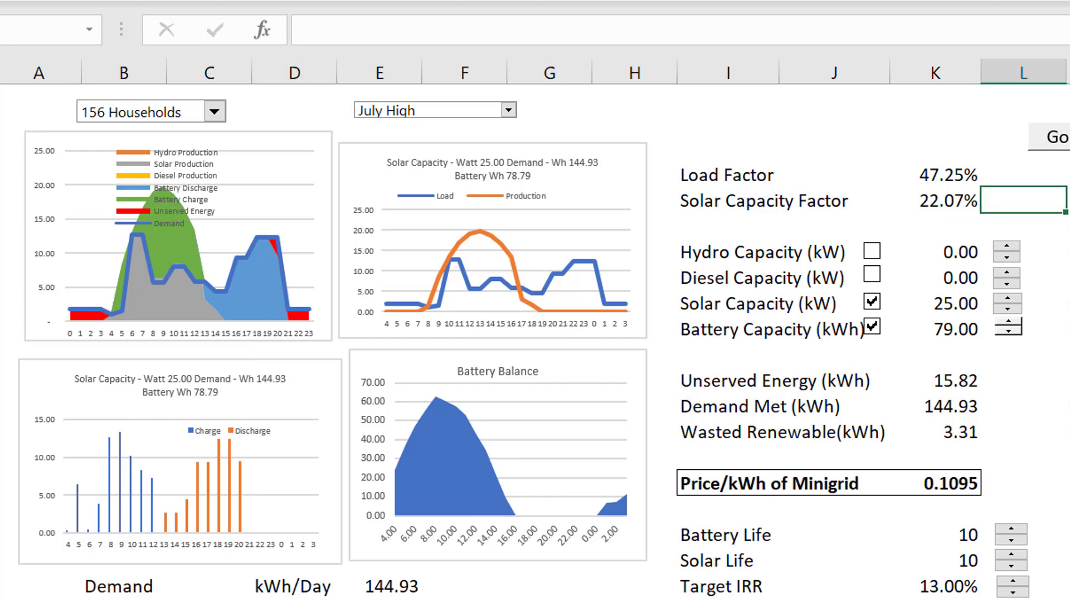
Goal seek the mini grid price for the 25 kW solar capacity, keeping the July High profile
{"action": "left_click", "coordinate": [1053, 137]}
{"action": "left_click", "coordinate": [471, 127]}
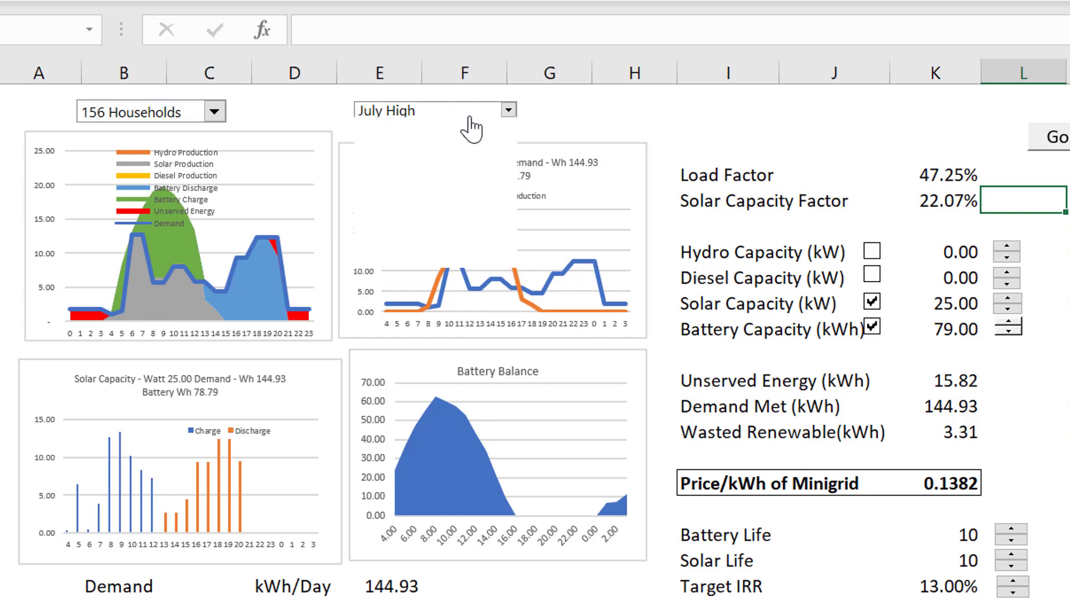
{"action": "left_click", "coordinate": [747, 100]}
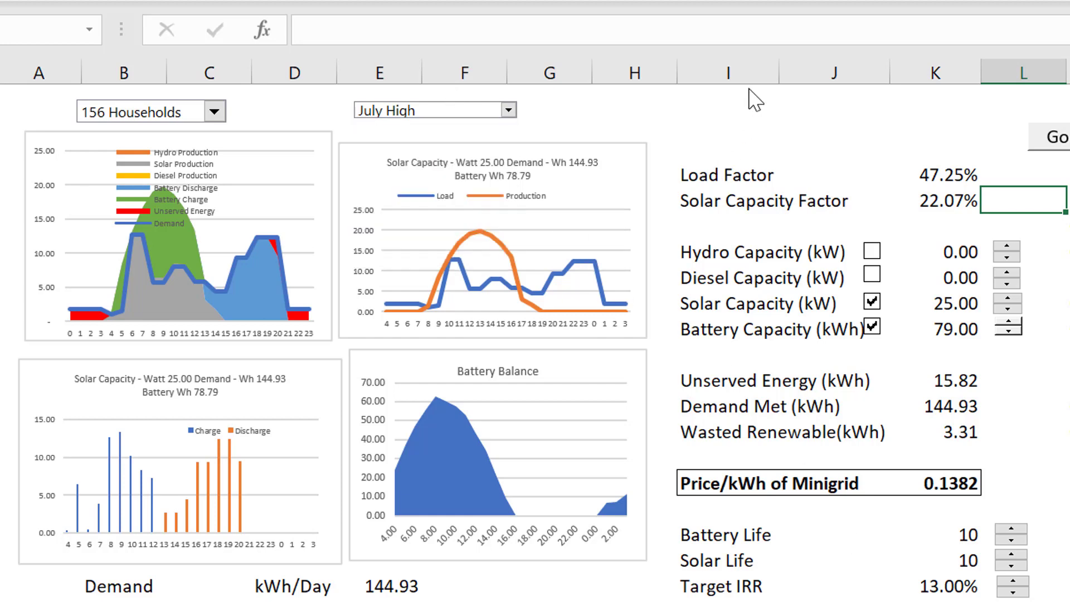
{"action": "left_click", "coordinate": [740, 112]}
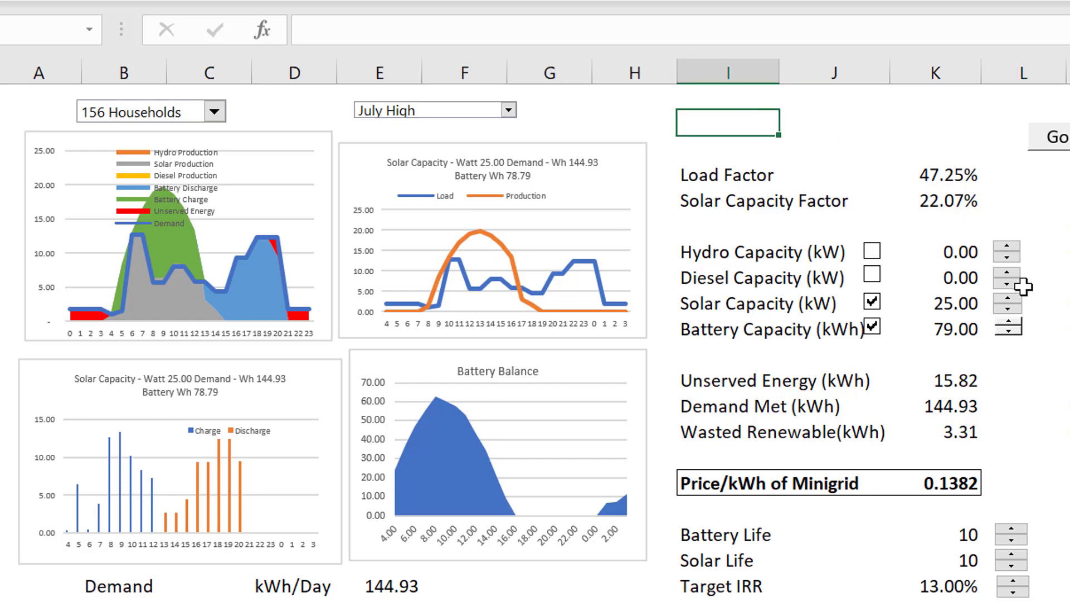
Raise the solar capacity to 31 kW and goal seek the mini grid price
{"action": "left_click", "coordinate": [1007, 299]}
{"action": "left_click", "coordinate": [1007, 299]}
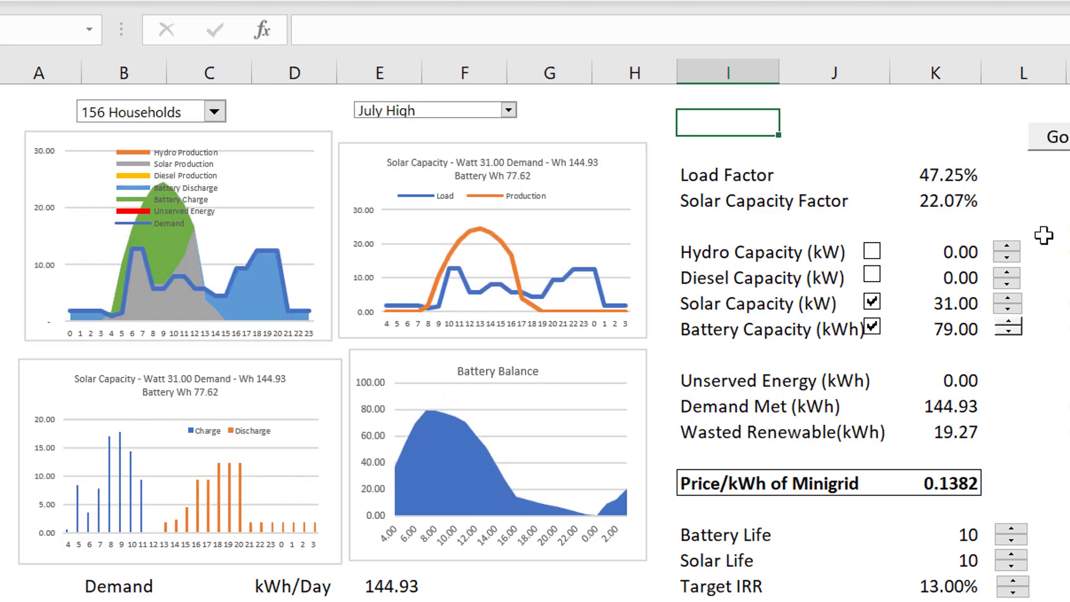
{"action": "left_click", "coordinate": [1061, 150]}
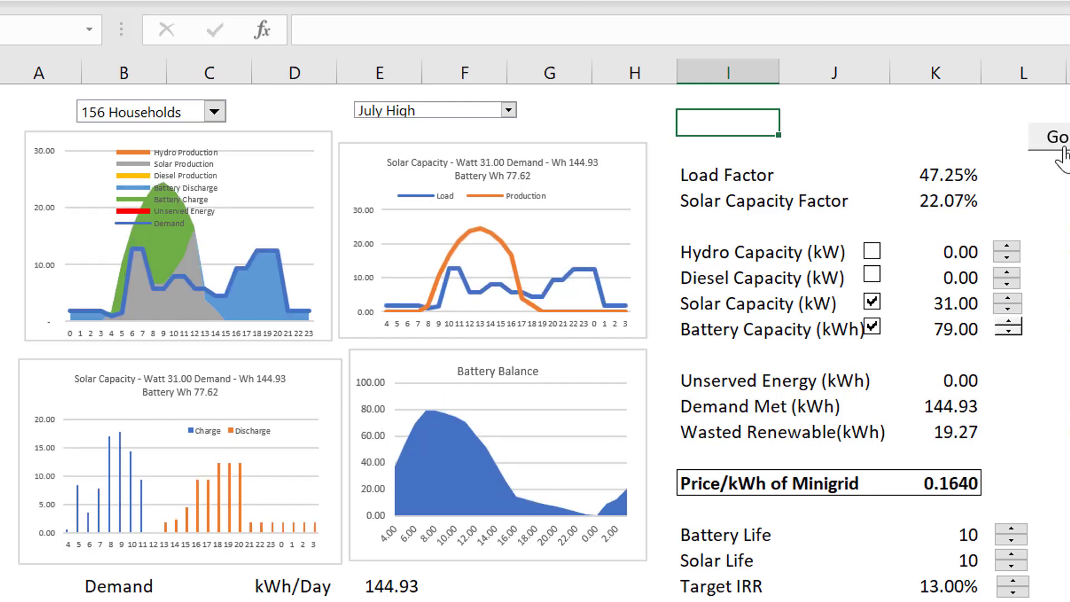
Lower the solar capacity to 29 kW and goal seek the mini grid price again
{"action": "left_click", "coordinate": [1008, 309]}
{"action": "left_click", "coordinate": [1008, 308]}
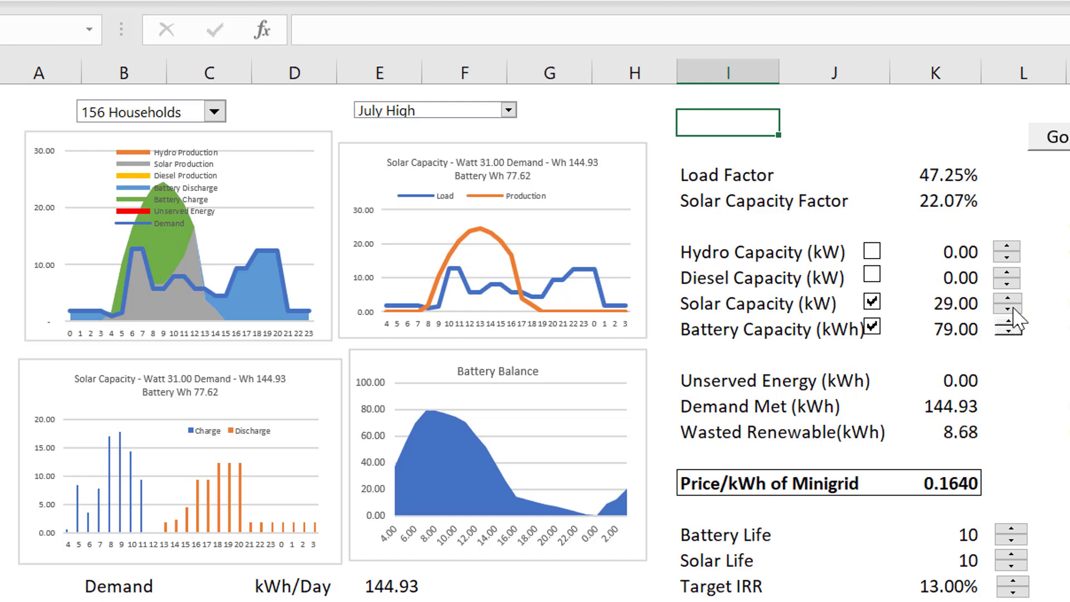
{"action": "left_click", "coordinate": [1003, 375]}
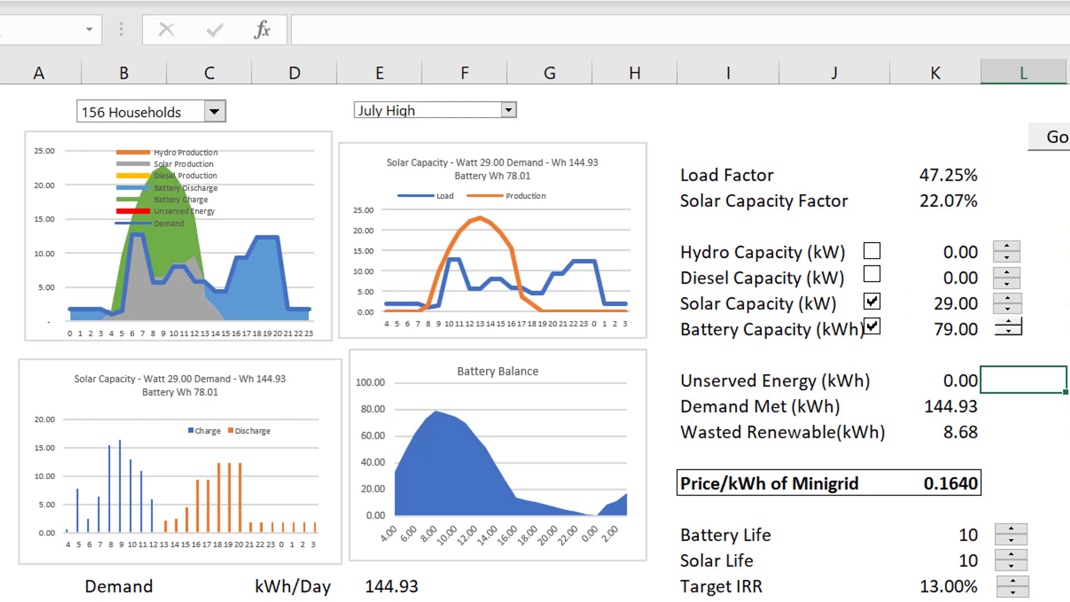
{"action": "left_click", "coordinate": [1062, 146]}
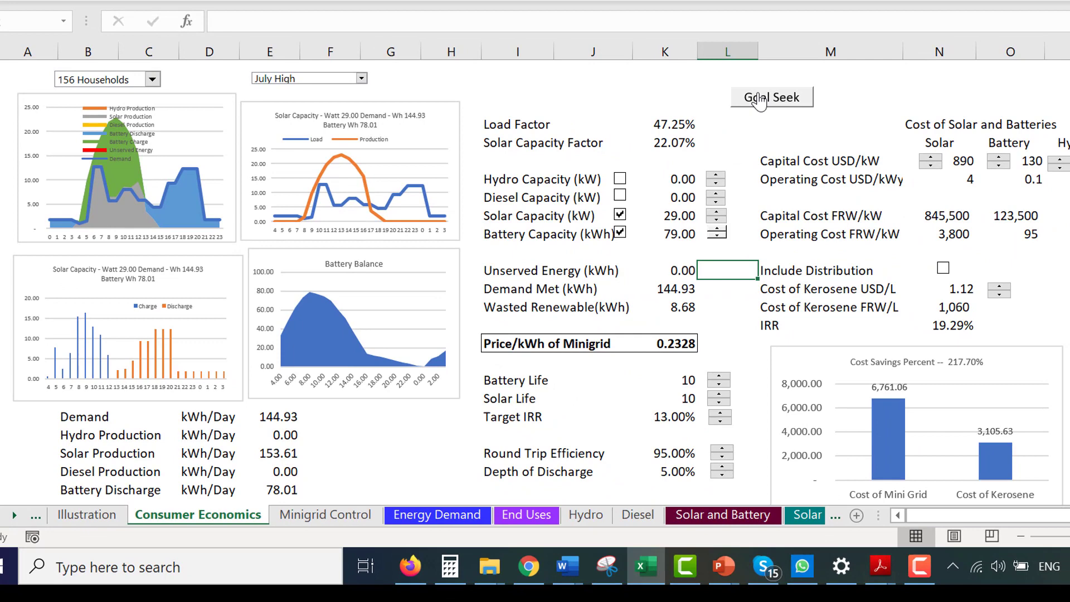
{"action": "left_click", "coordinate": [759, 100]}
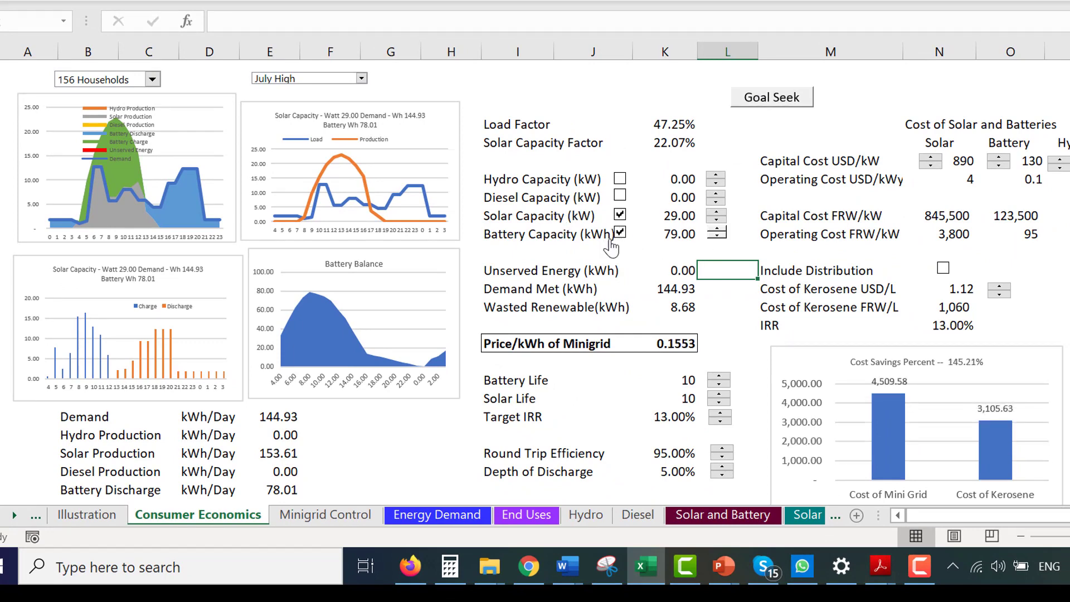
Switch the supply to 9 kW hydro plus 4 kW diesel, excluding solar and battery capacity
{"action": "left_click", "coordinate": [620, 218]}
{"action": "left_click", "coordinate": [621, 182]}
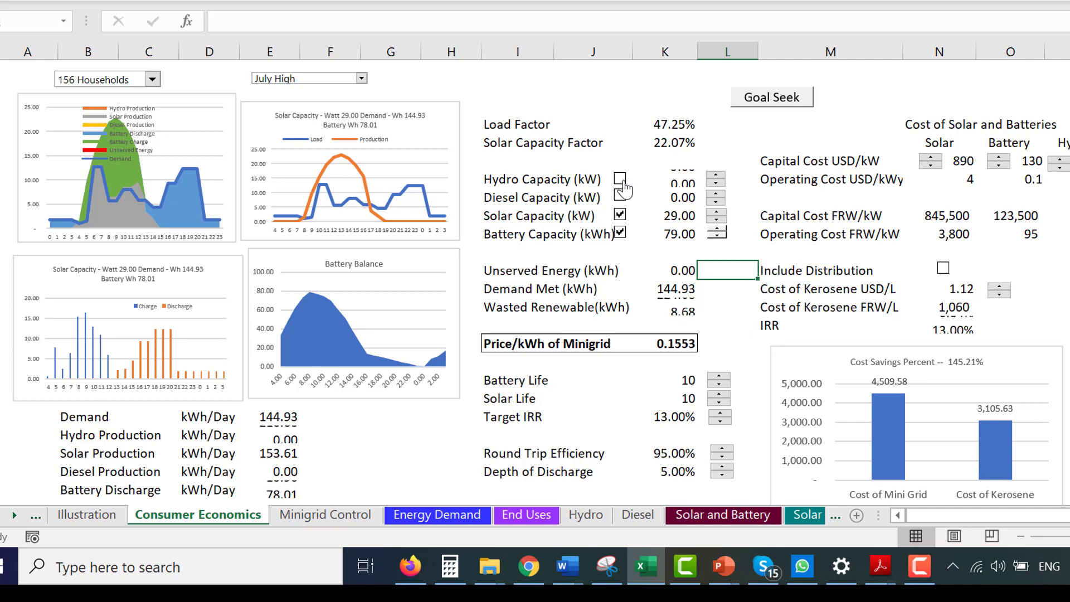
{"action": "left_click", "coordinate": [623, 196]}
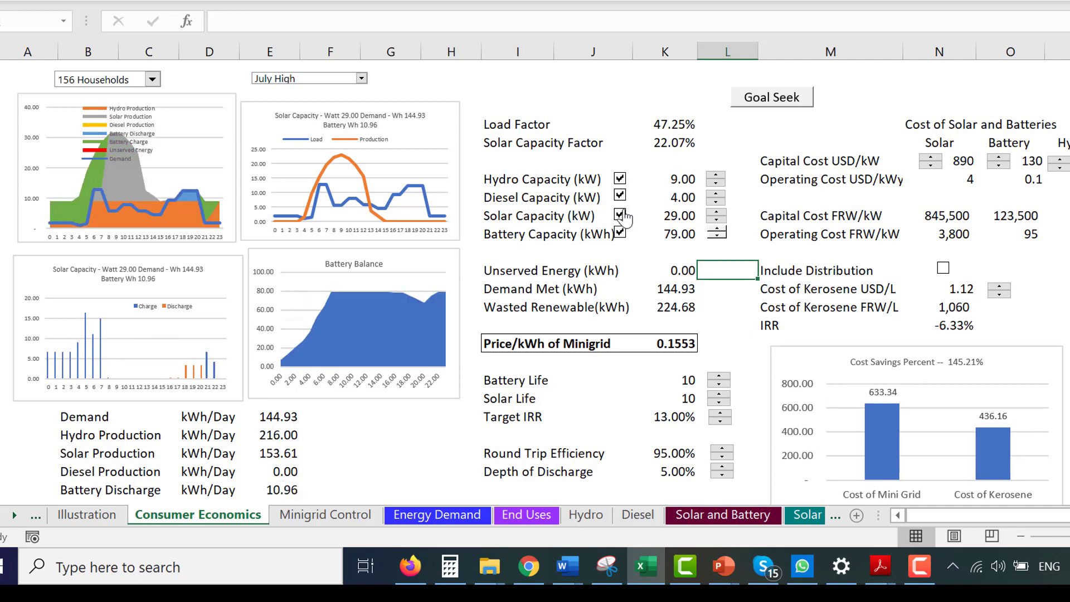
{"action": "left_click", "coordinate": [623, 217]}
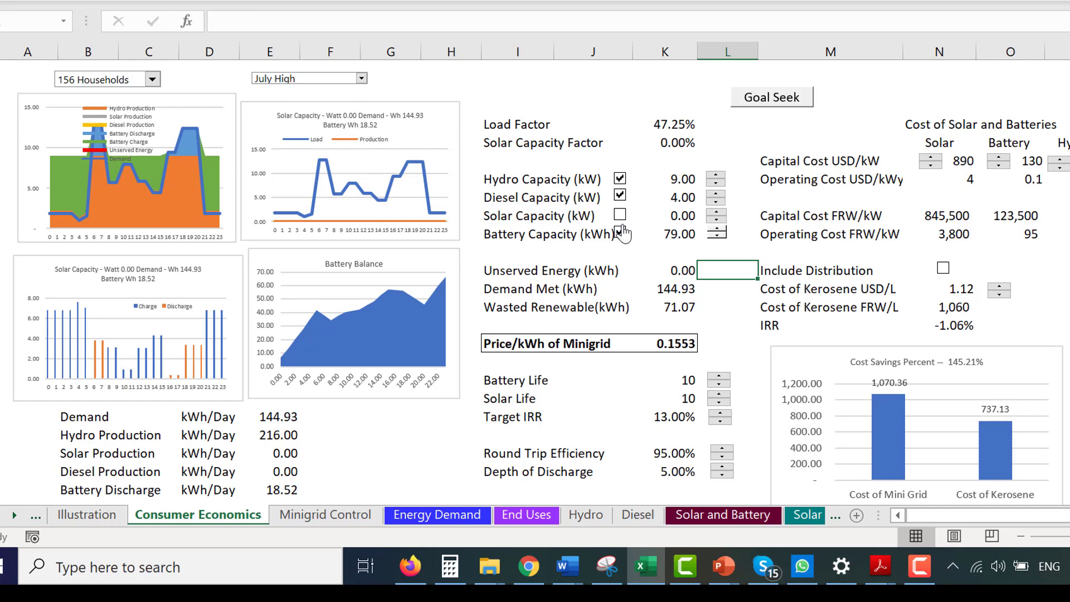
{"action": "left_click", "coordinate": [621, 232]}
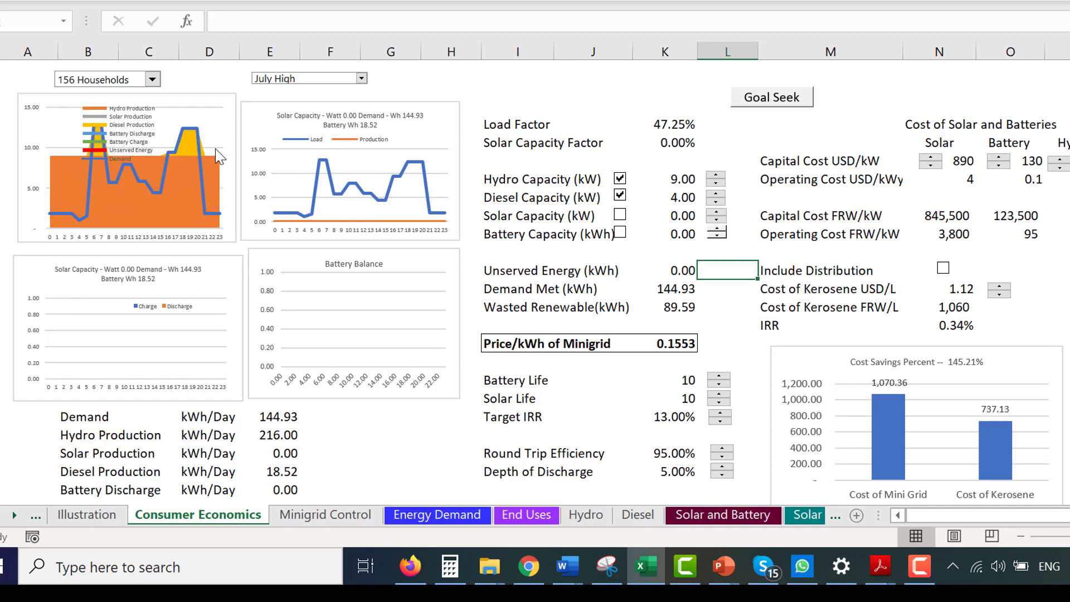
Test hydro with battery backup instead of diesel, and hydro alone, before restoring the diesel backup
{"action": "left_click", "coordinate": [620, 203]}
{"action": "left_click", "coordinate": [620, 196]}
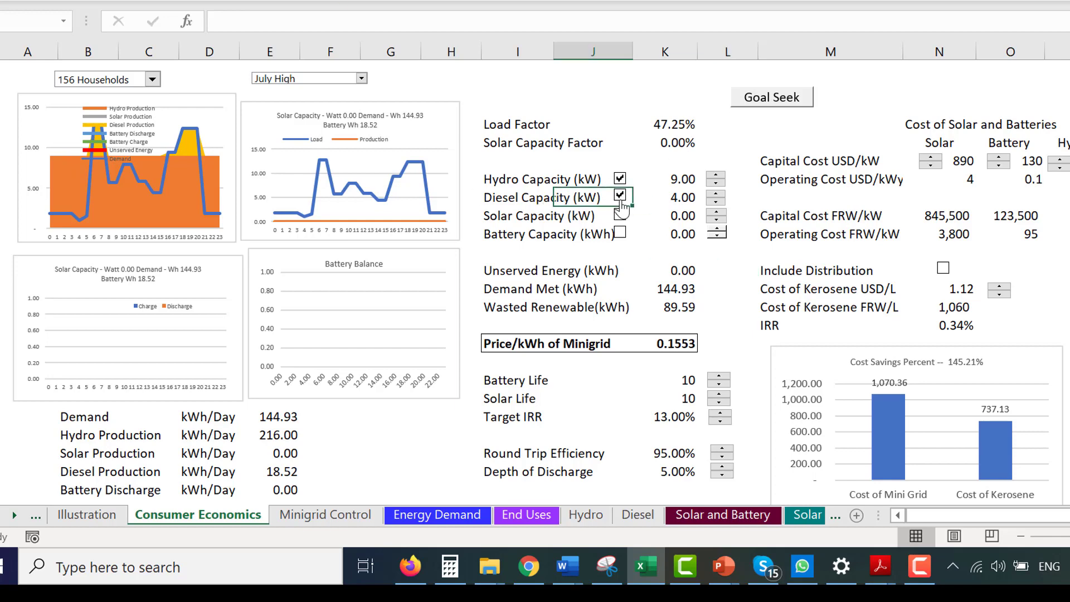
{"action": "left_click", "coordinate": [619, 232]}
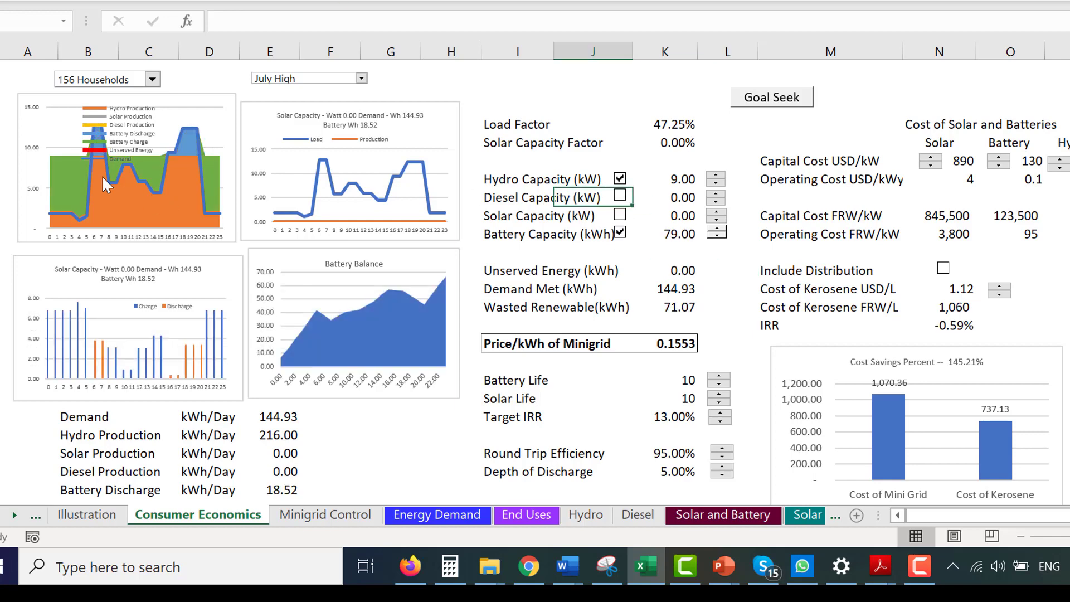
{"action": "left_click", "coordinate": [619, 233]}
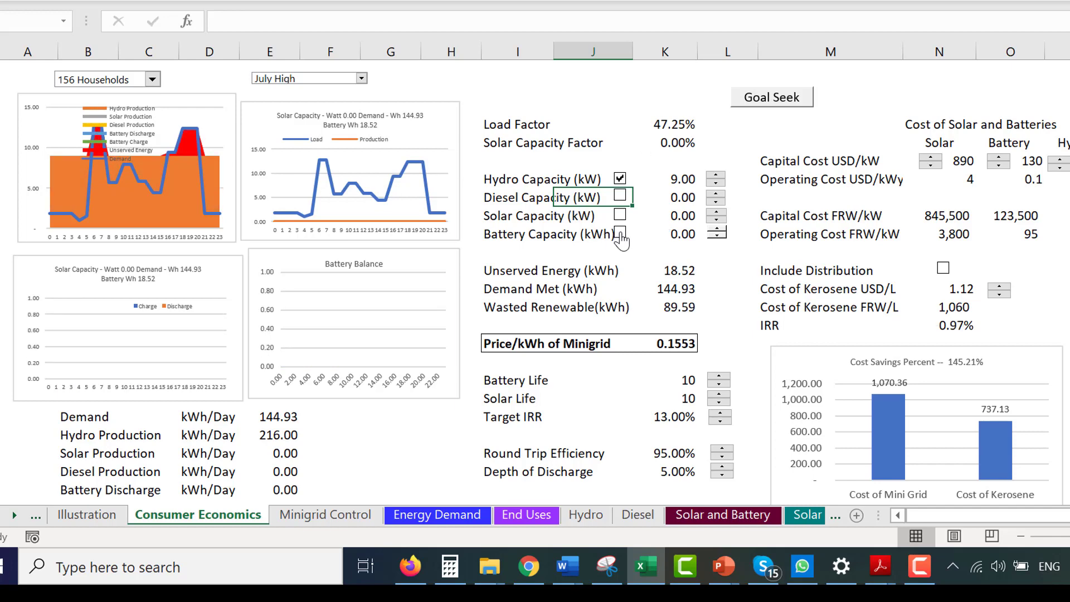
{"action": "left_click", "coordinate": [620, 195]}
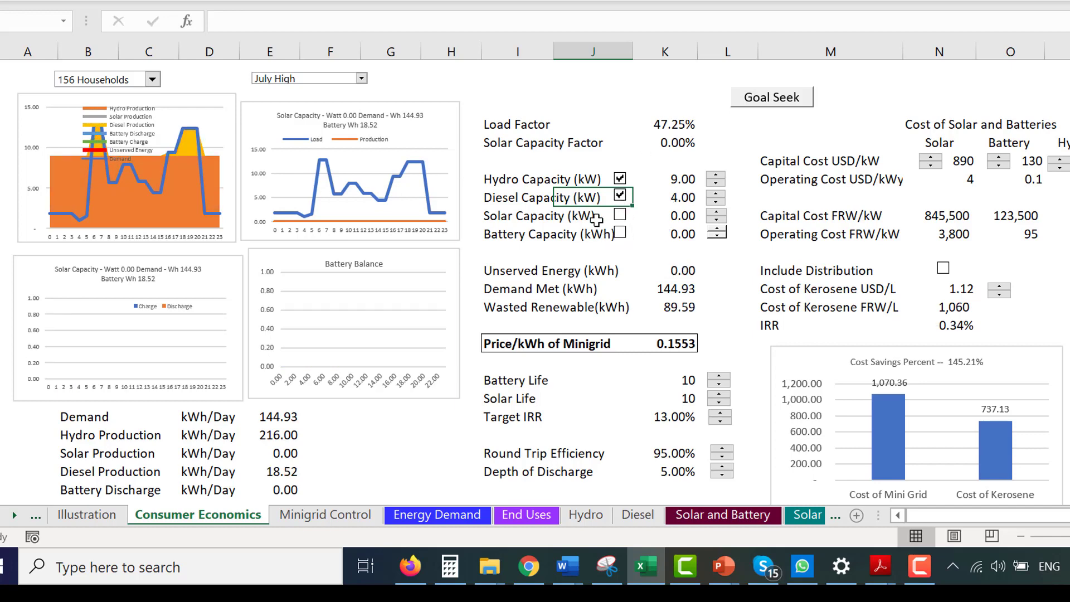
Go through the model's sheets to the Demand and Supply Dispatch sheet
{"action": "left_click", "coordinate": [595, 82]}
{"action": "key", "text": "ctrl+Page_Down"}
{"action": "key", "text": "ctrl+Page_Down"}
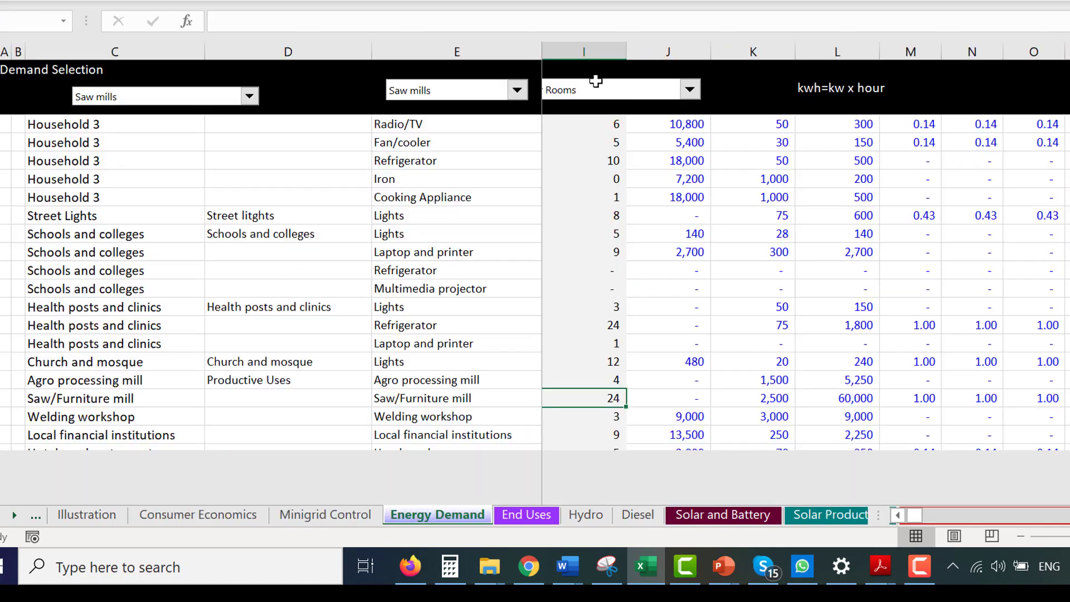
{"action": "key", "text": "ctrl+Page_Down"}
{"action": "key", "text": "ctrl+Page_Down"}
{"action": "key", "text": "ctrl+Page_Down"}
{"action": "key", "text": "ctrl+Page_Down"}
{"action": "key", "text": "ctrl+Page_Down"}
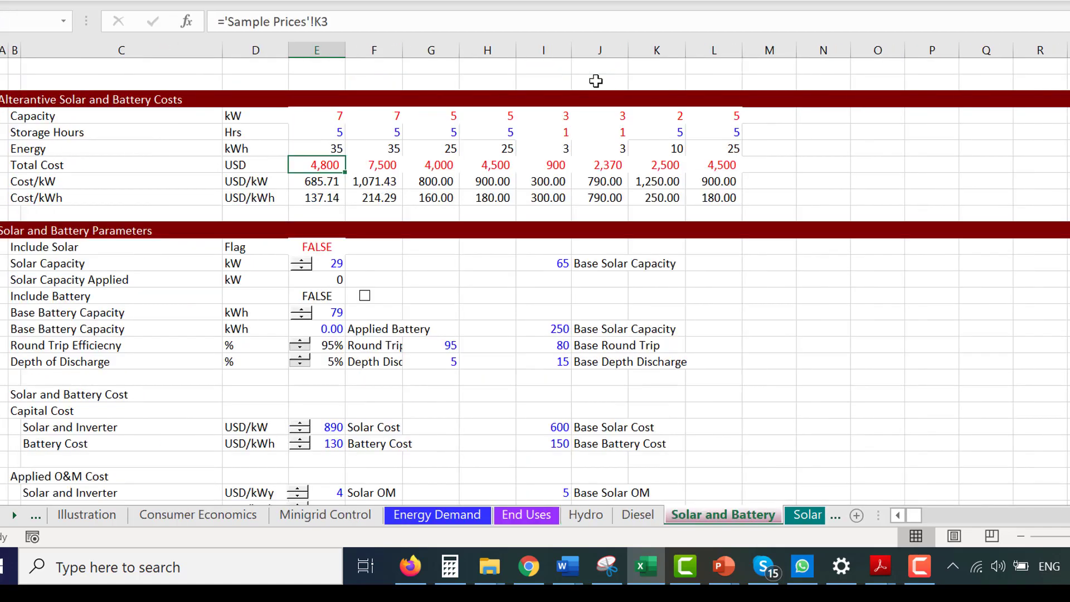
{"action": "key", "text": "ctrl+Page_Down"}
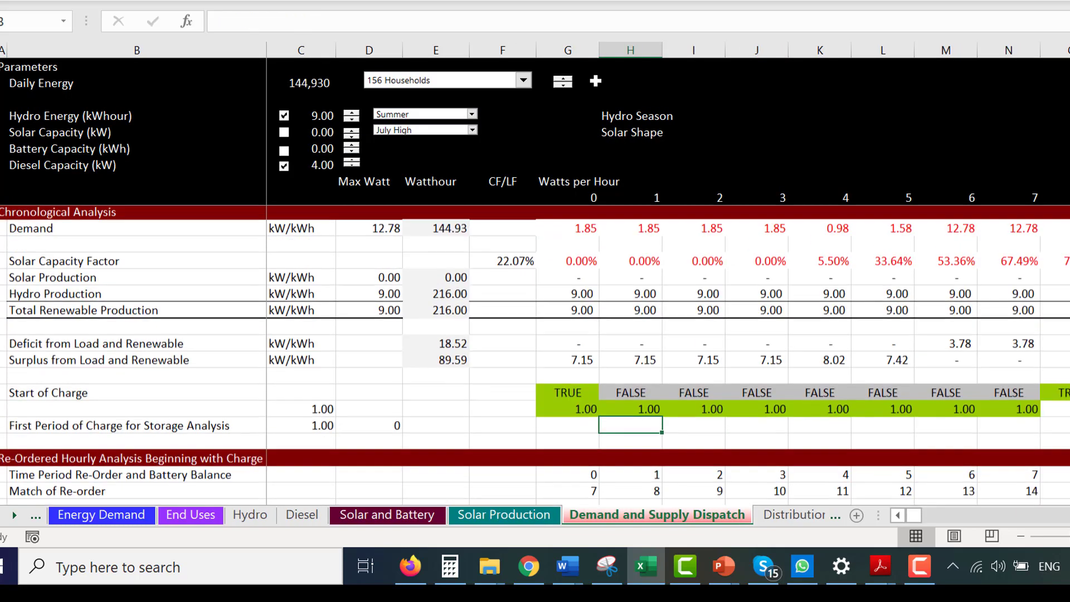
Examine the hourly dispatch calculations, from demand and renewable production down to diesel dispatch, unmet demand and wasted energy
{"action": "key", "text": "Down"}
{"action": "key", "text": "Down"}
{"action": "key", "text": "Down"}
{"action": "key", "text": "Down"}
{"action": "key", "text": "Down"}
{"action": "key", "text": "Down"}
{"action": "key", "text": "Down"}
{"action": "key", "text": "Down"}
{"action": "key", "text": "Down"}
{"action": "key", "text": "Down"}
{"action": "key", "text": "Down"}
{"action": "key", "text": "Down"}
{"action": "key", "text": "Down"}
{"action": "key", "text": "Down"}
{"action": "key", "text": "Down"}
{"action": "key", "text": "Down"}
{"action": "key", "text": "Down"}
{"action": "key", "text": "Down"}
{"action": "scroll", "coordinate": [535, 356], "scroll_direction": "down", "scroll_amount": 1}
{"action": "key", "text": "Page_Down"}
{"action": "key", "text": "Page_Down"}
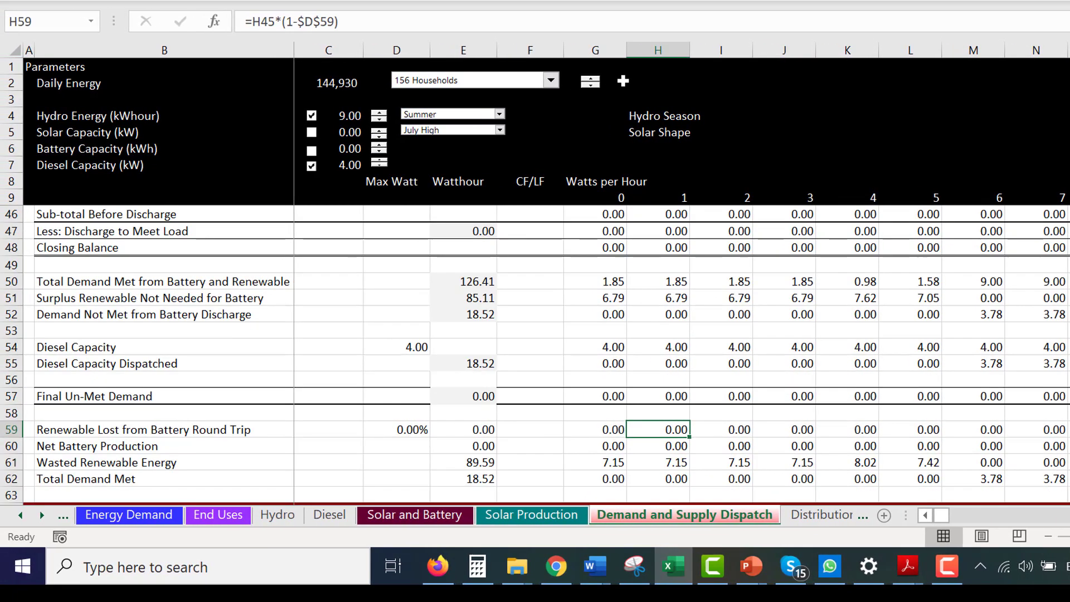
{"action": "key", "text": "Page_Up"}
{"action": "key", "text": "Page_Up"}
{"action": "key", "text": "Page_Up"}
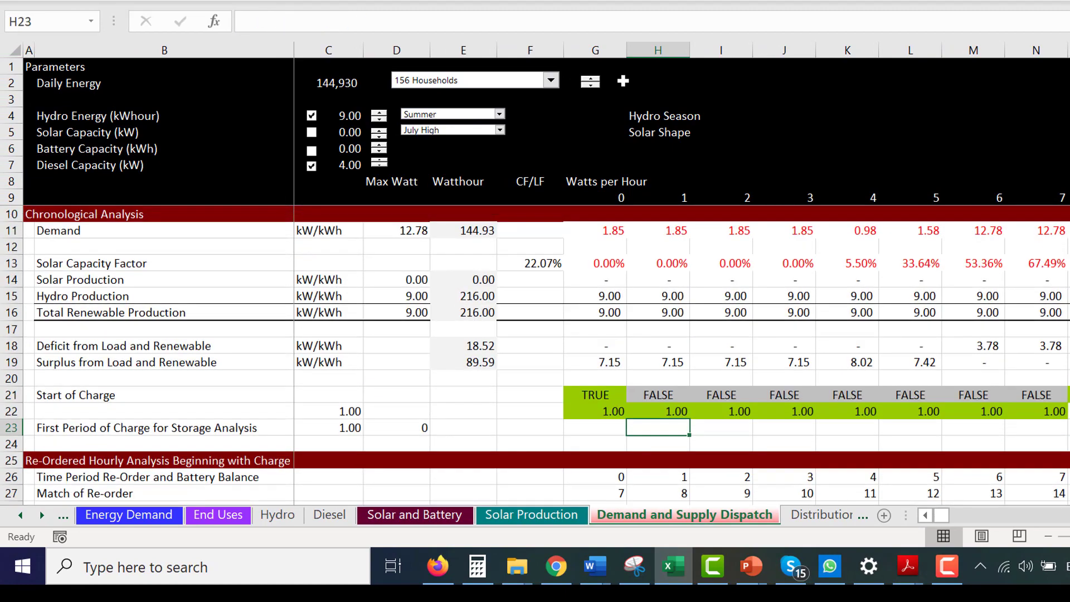
Return to the Consumer Economics sheet by way of the solar, end use and Minigrid Control sheets
{"action": "key", "text": "ctrl+Page_Up"}
{"action": "key", "text": "ctrl+Page_Up"}
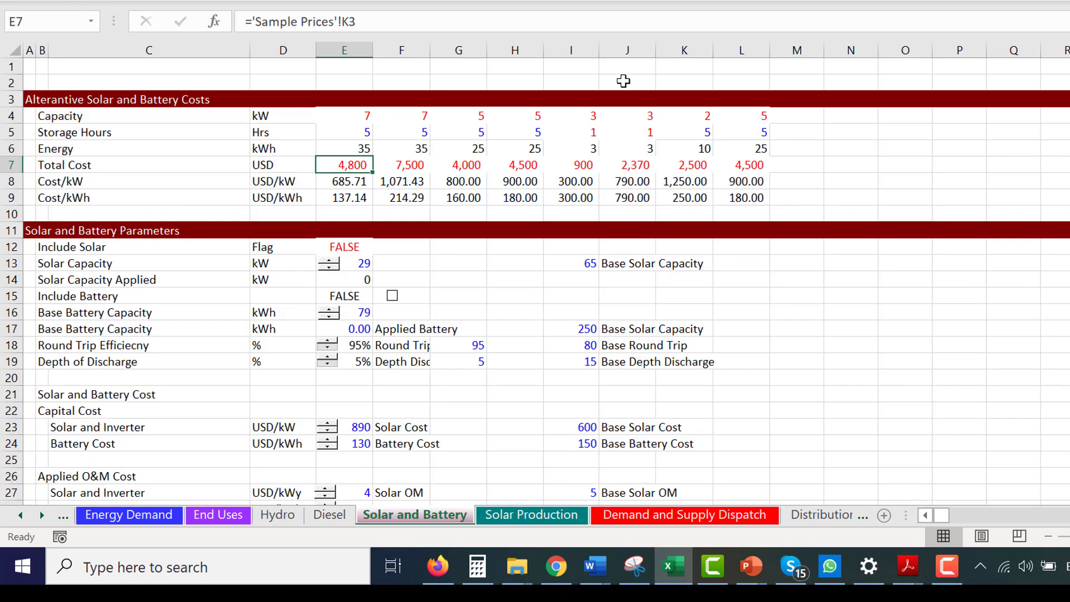
{"action": "key", "text": "ctrl+Page_Up"}
{"action": "key", "text": "ctrl+Page_Up"}
{"action": "key", "text": "ctrl+Page_Up"}
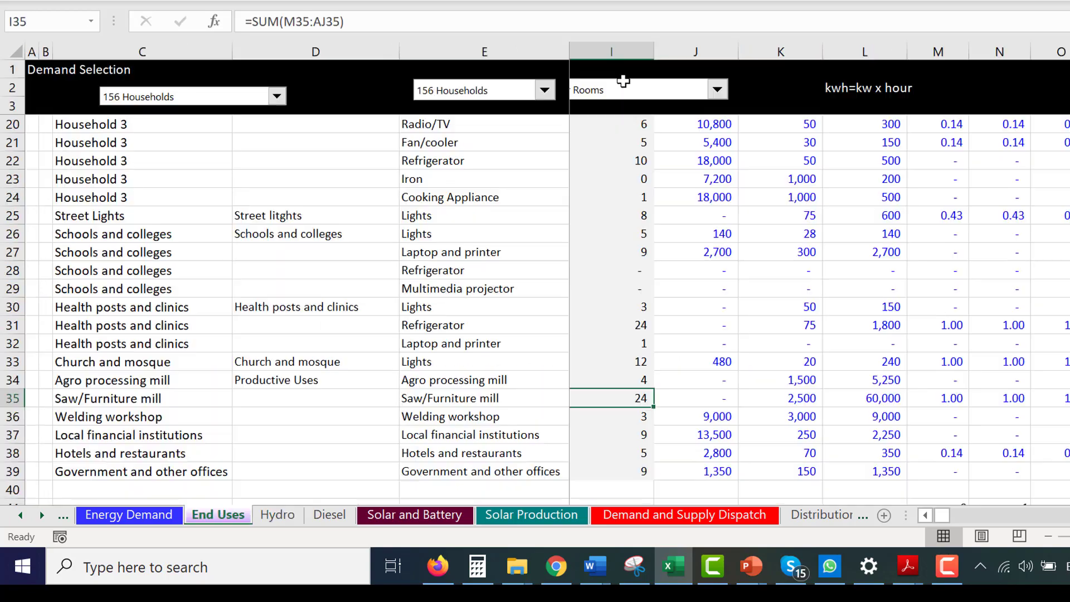
{"action": "key", "text": "ctrl+Page_Up"}
{"action": "key", "text": "ctrl+Page_Up"}
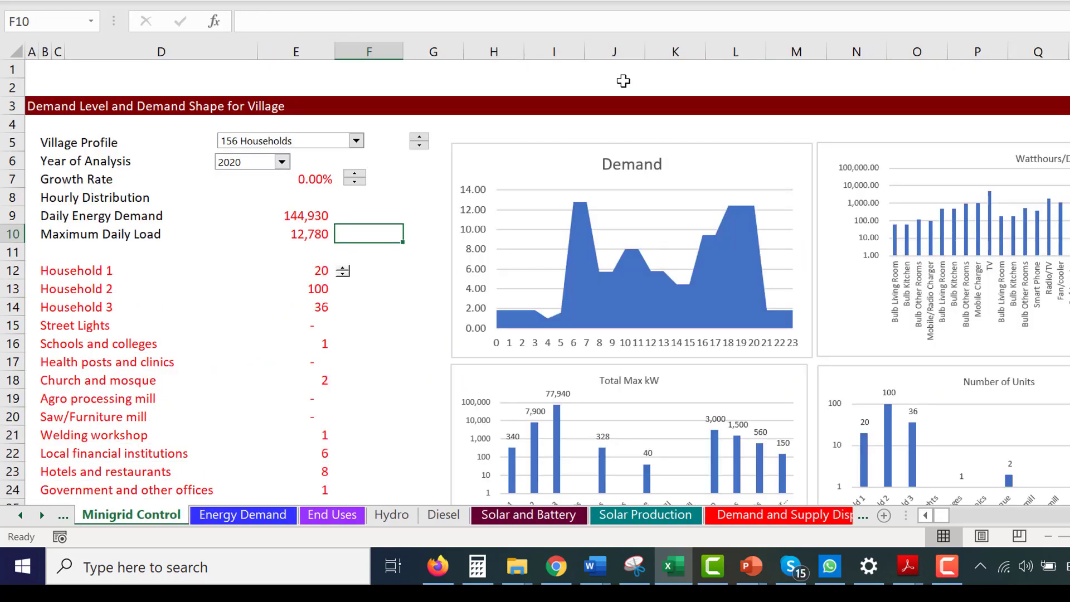
{"action": "key", "text": "ctrl+Page_Up"}
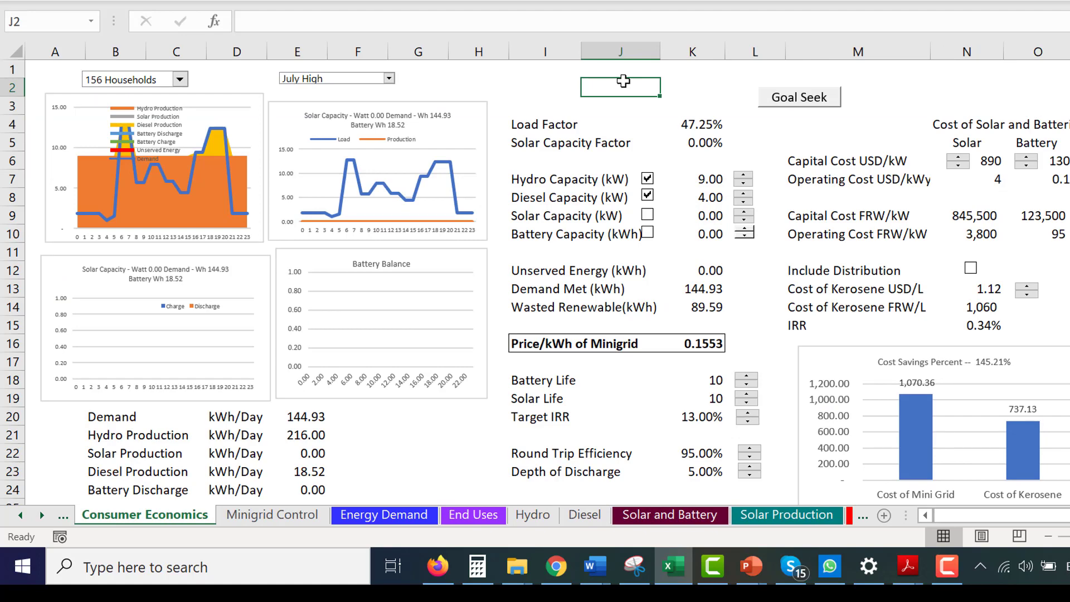
Replace diesel with 29 kW solar and battery storage alongside the hydro supply, and lower the battery capacity to 56 kWh
{"action": "left_click", "coordinate": [647, 195]}
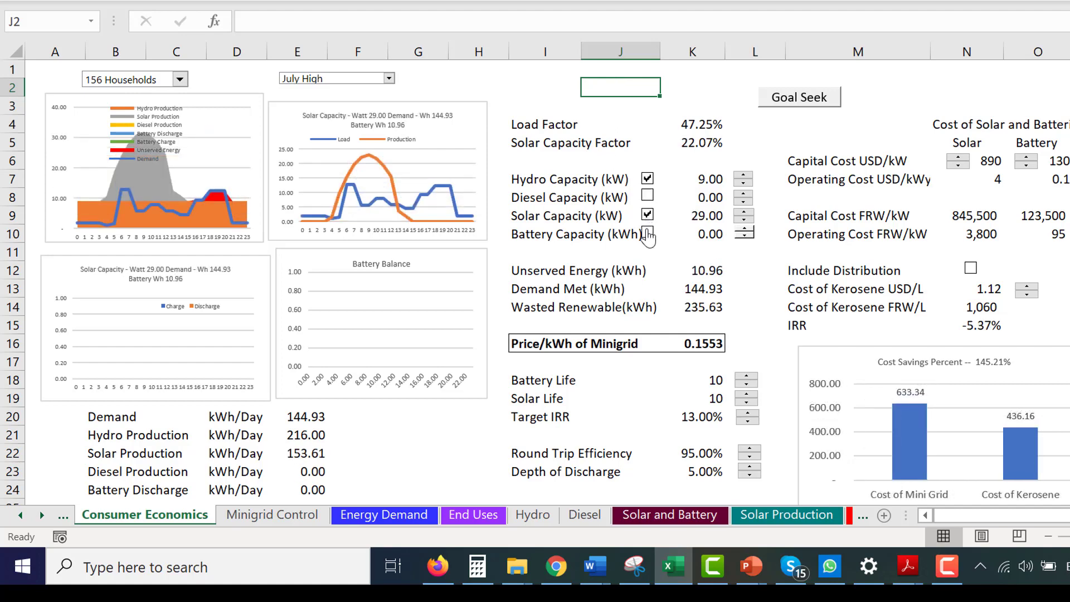
{"action": "left_click", "coordinate": [647, 233]}
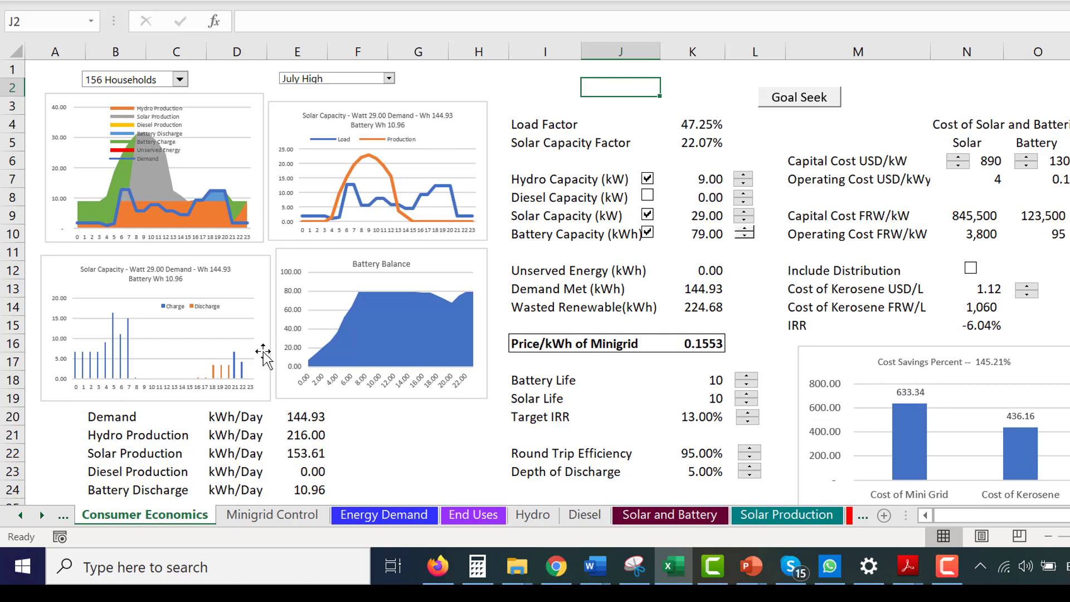
{"action": "left_click", "coordinate": [744, 237]}
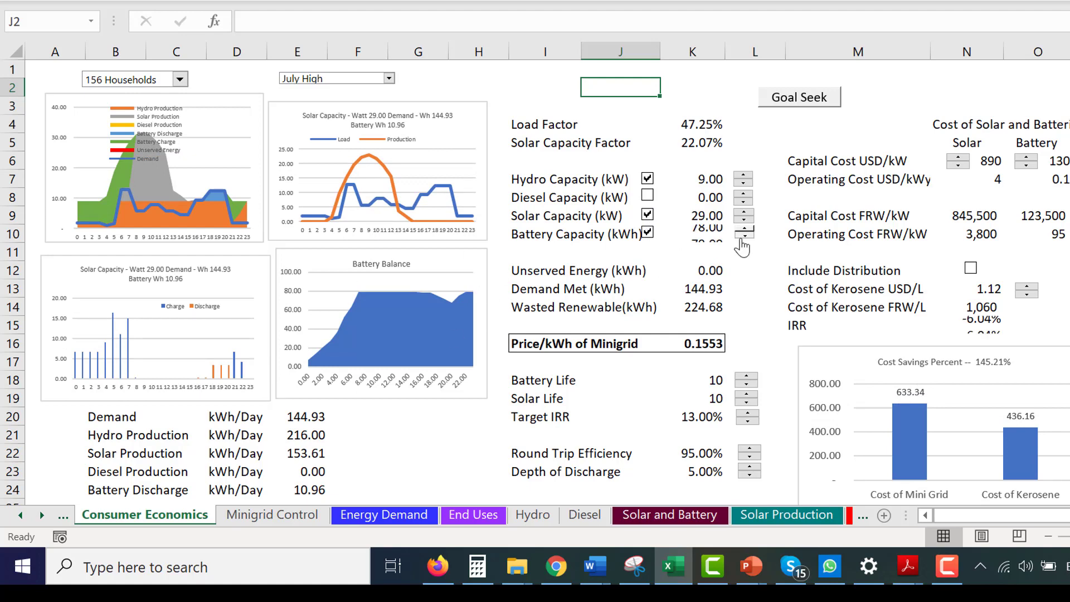
{"action": "left_click", "coordinate": [743, 237]}
{"action": "left_click", "coordinate": [743, 238]}
{"action": "left_click", "coordinate": [743, 238]}
{"action": "left_click", "coordinate": [743, 238]}
{"action": "left_click", "coordinate": [744, 237]}
{"action": "left_click", "coordinate": [744, 238]}
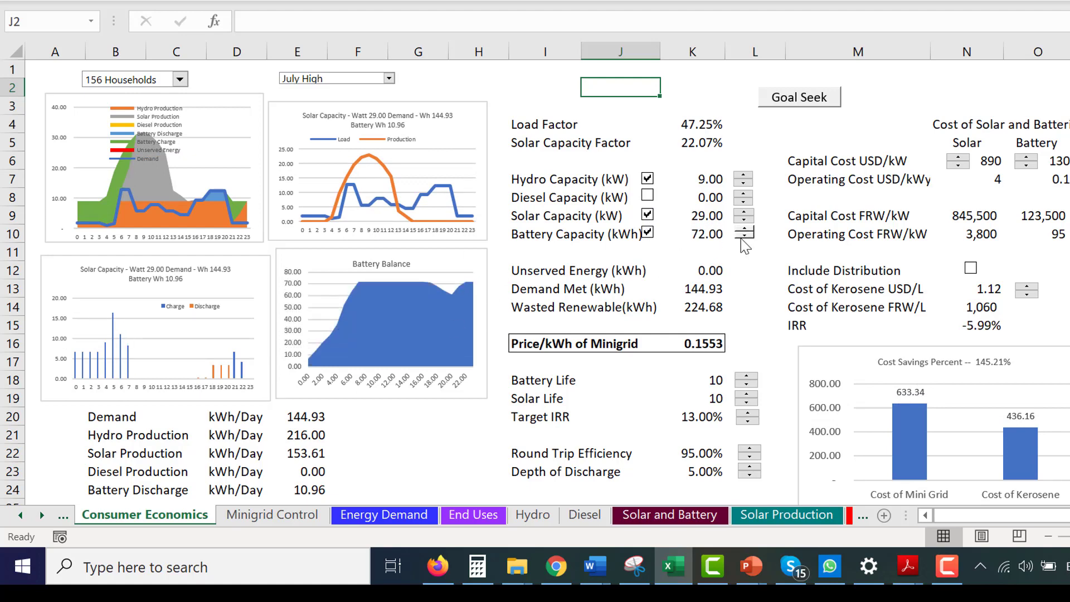
{"action": "left_click", "coordinate": [743, 237]}
{"action": "left_click", "coordinate": [742, 237]}
{"action": "left_click", "coordinate": [743, 237]}
{"action": "left_click", "coordinate": [743, 237]}
{"action": "left_click", "coordinate": [744, 237]}
{"action": "left_click", "coordinate": [743, 237]}
Exclude hydro from the supply and raise the battery capacity to 77 kWh
{"action": "left_click", "coordinate": [655, 182]}
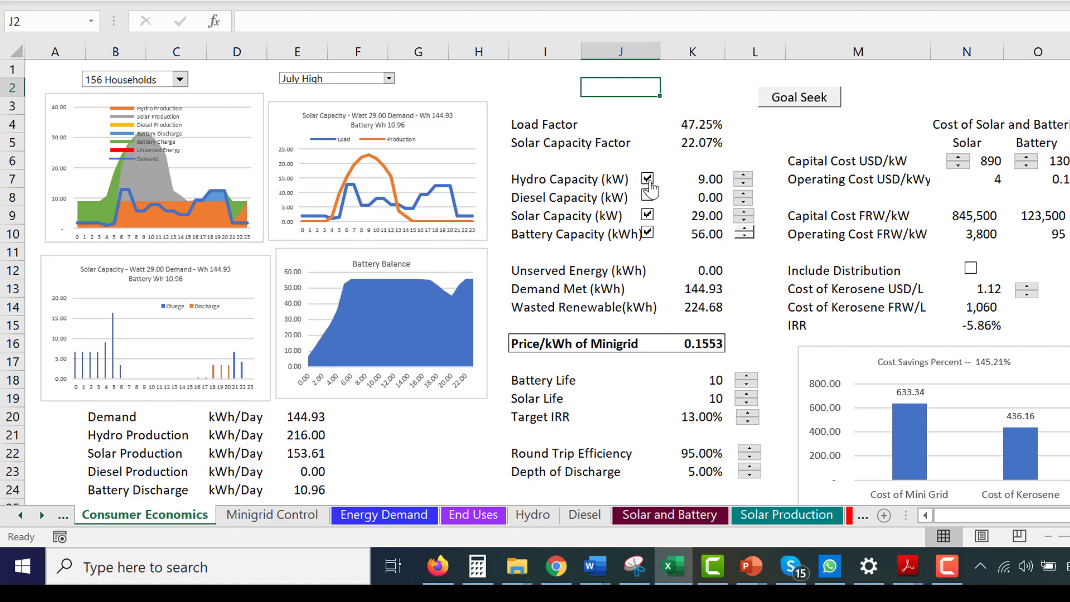
{"action": "left_click", "coordinate": [747, 232]}
{"action": "left_click", "coordinate": [747, 231]}
{"action": "left_click", "coordinate": [746, 231]}
{"action": "left_click", "coordinate": [746, 231]}
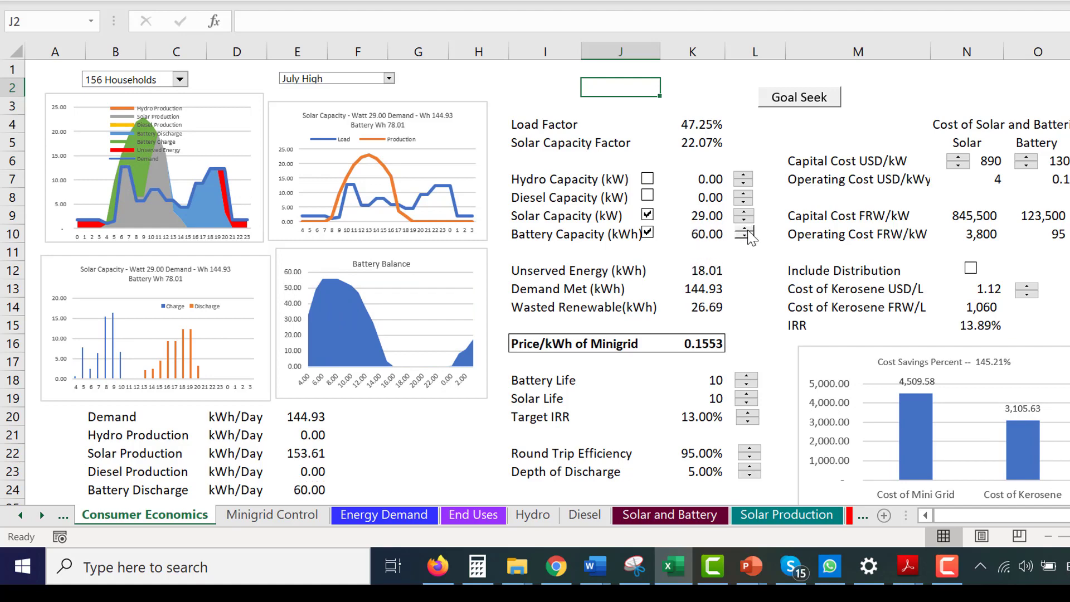
{"action": "left_click", "coordinate": [746, 231]}
{"action": "left_click", "coordinate": [746, 231]}
{"action": "left_click", "coordinate": [746, 231]}
{"action": "left_click", "coordinate": [746, 231]}
{"action": "left_click", "coordinate": [746, 231]}
{"action": "left_click", "coordinate": [747, 231]}
{"action": "left_click", "coordinate": [747, 231]}
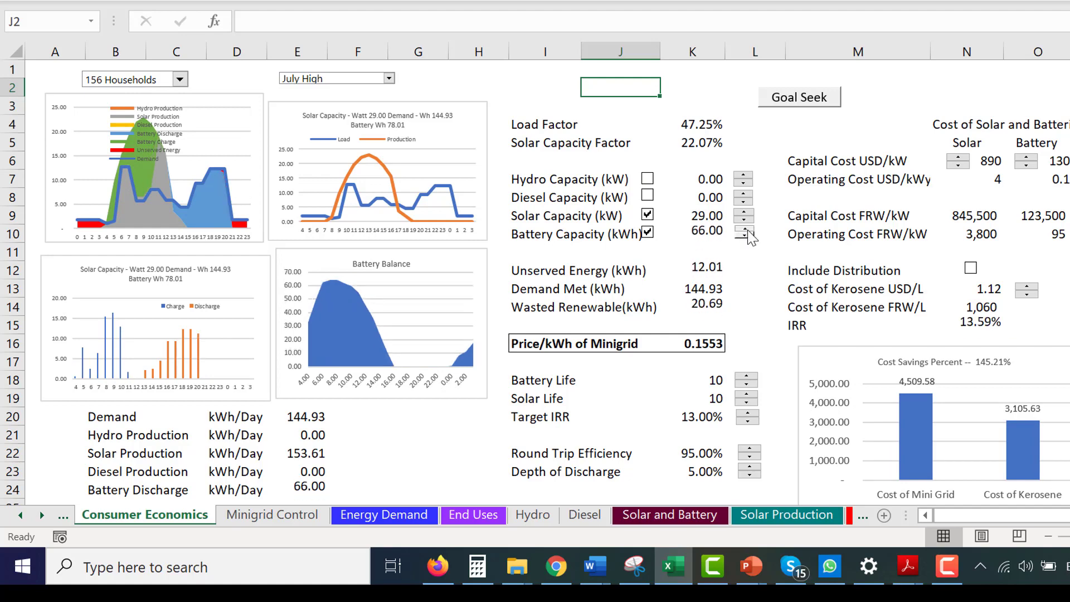
{"action": "left_click", "coordinate": [747, 231]}
{"action": "left_click", "coordinate": [746, 231]}
{"action": "left_click", "coordinate": [746, 231]}
{"action": "left_click", "coordinate": [747, 231]}
{"action": "left_click", "coordinate": [747, 231]}
{"action": "left_click", "coordinate": [747, 231]}
{"action": "left_click", "coordinate": [746, 232]}
{"action": "left_click", "coordinate": [746, 231]}
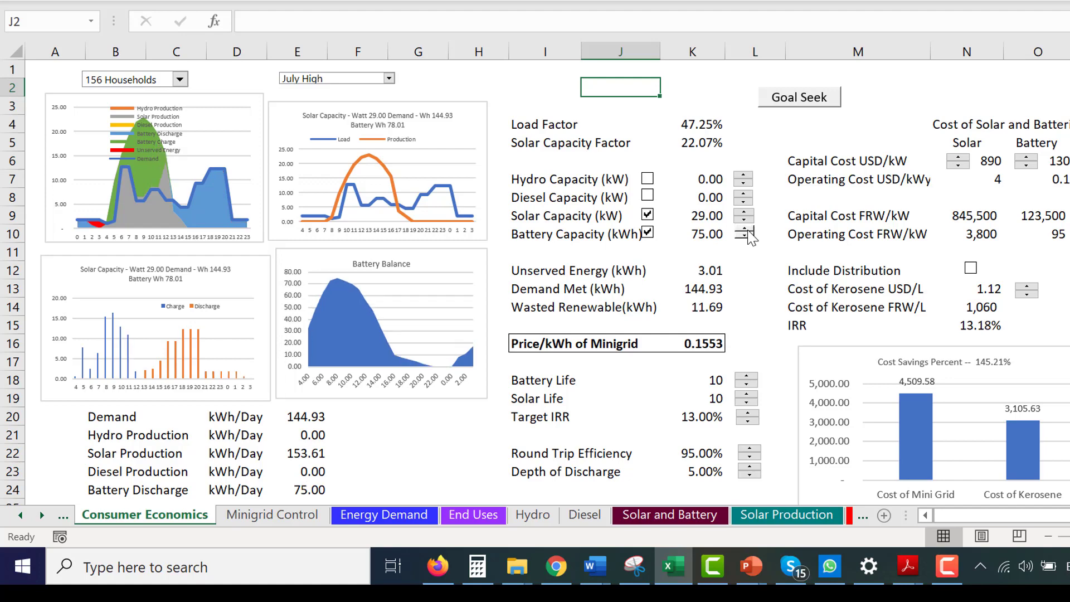
{"action": "left_click", "coordinate": [747, 232]}
{"action": "left_click", "coordinate": [747, 232]}
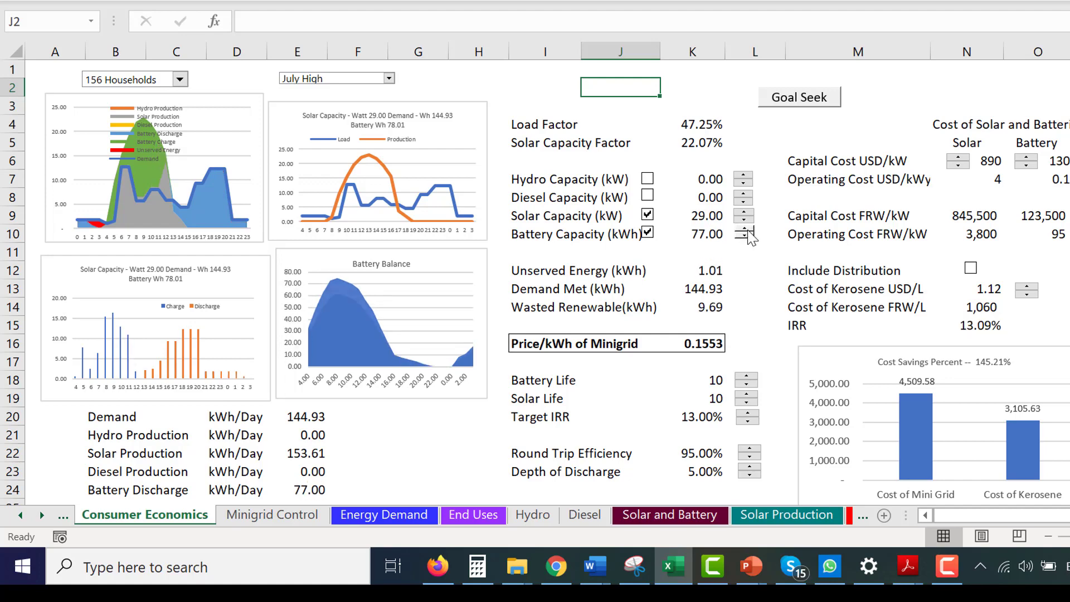
Goal seek the mini grid price for 29 kW solar with the 77 kWh battery
{"action": "left_click", "coordinate": [759, 267]}
{"action": "left_click", "coordinate": [796, 107]}
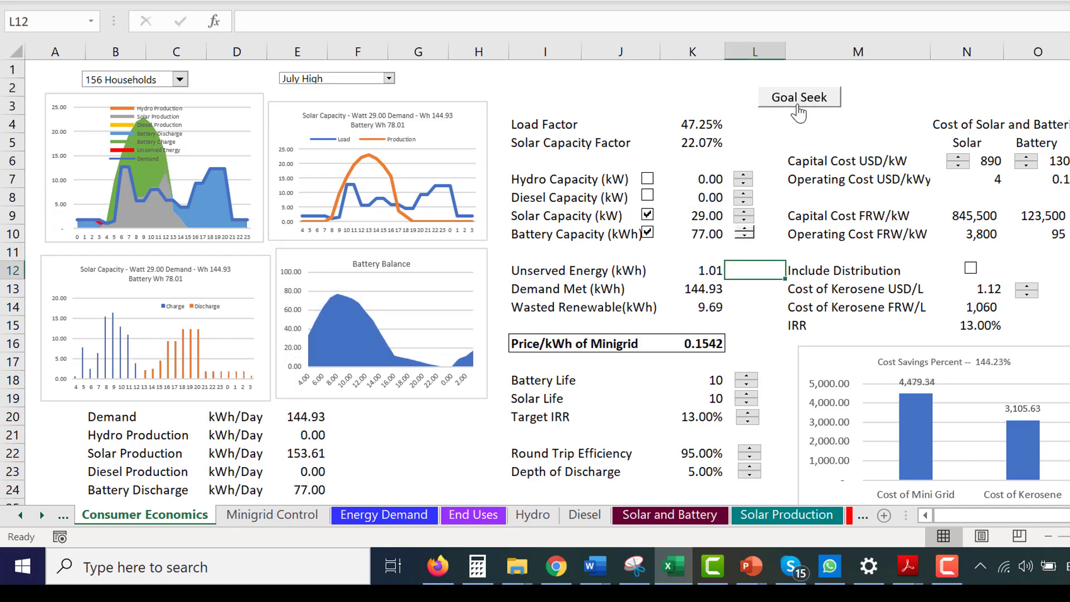
{"action": "left_click", "coordinate": [611, 99]}
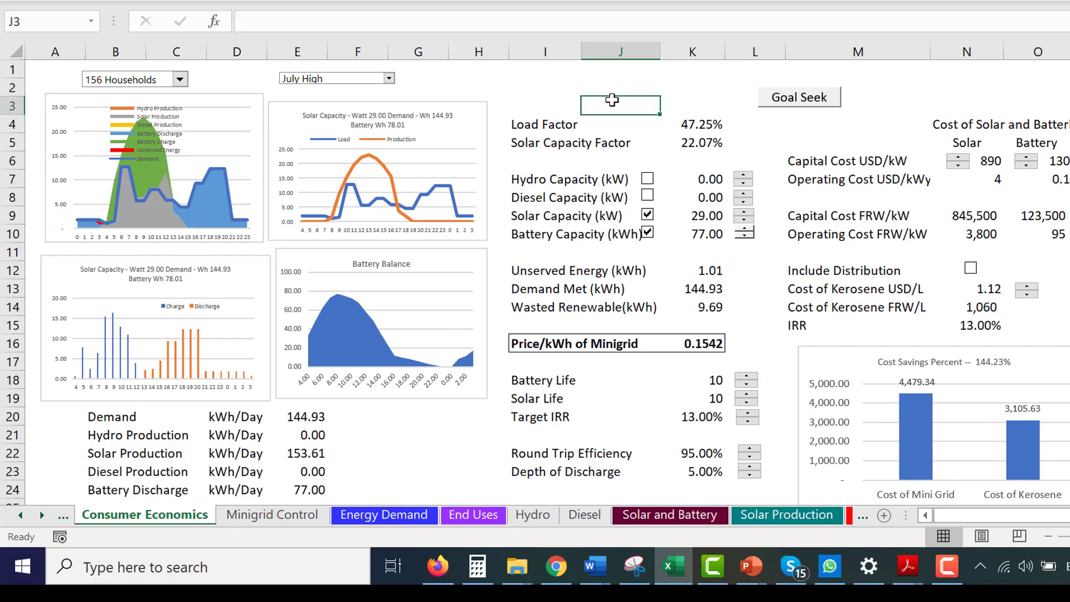